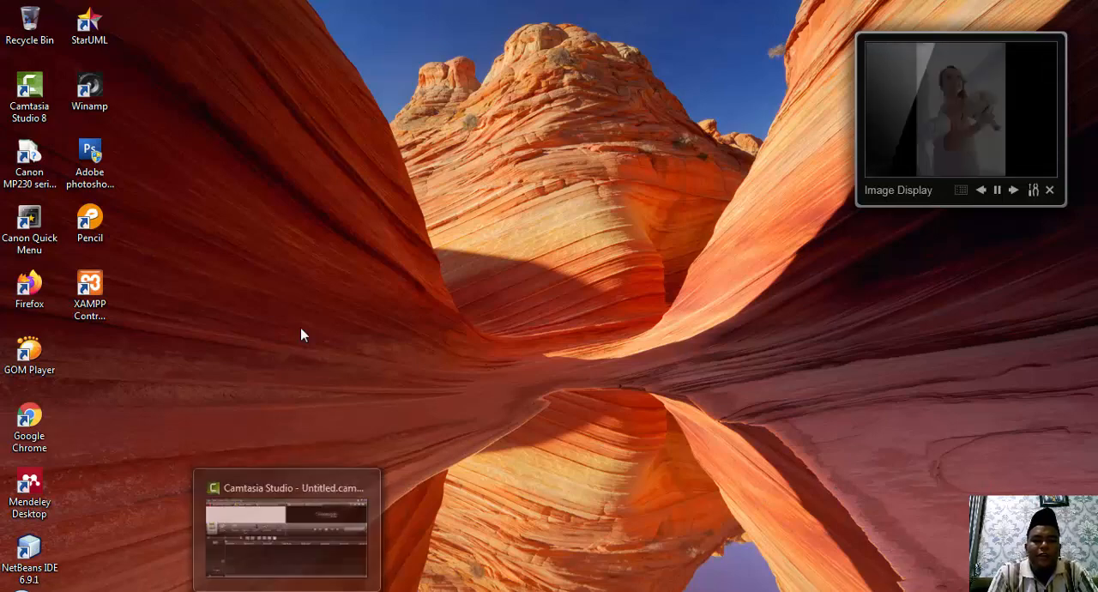
# Start Word 2016 and create a blank document.
pyautogui.click(19, 590)
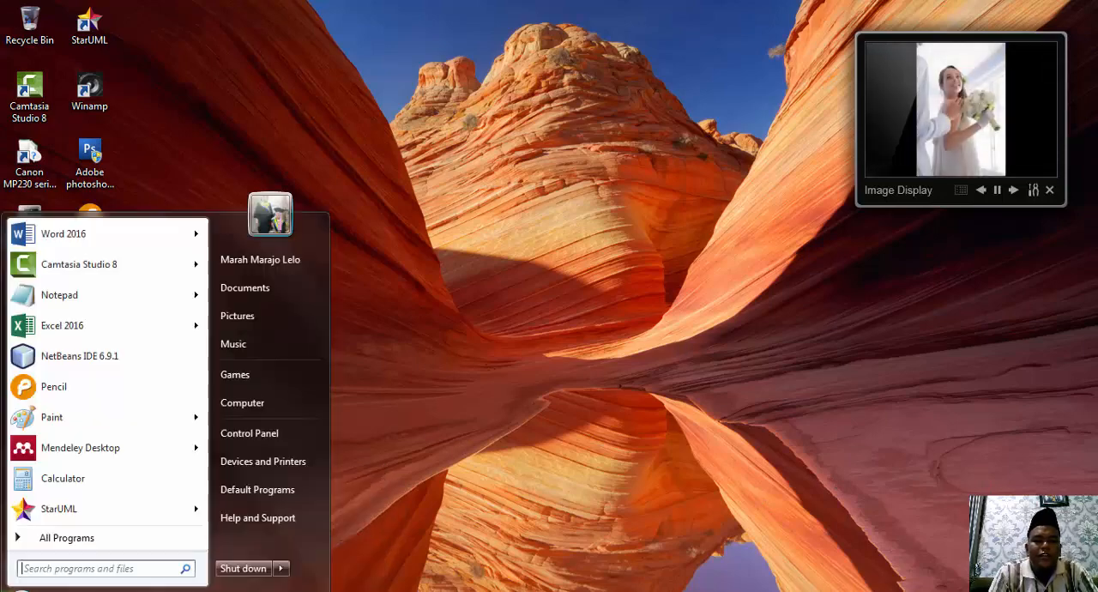
pyautogui.click(162, 246)
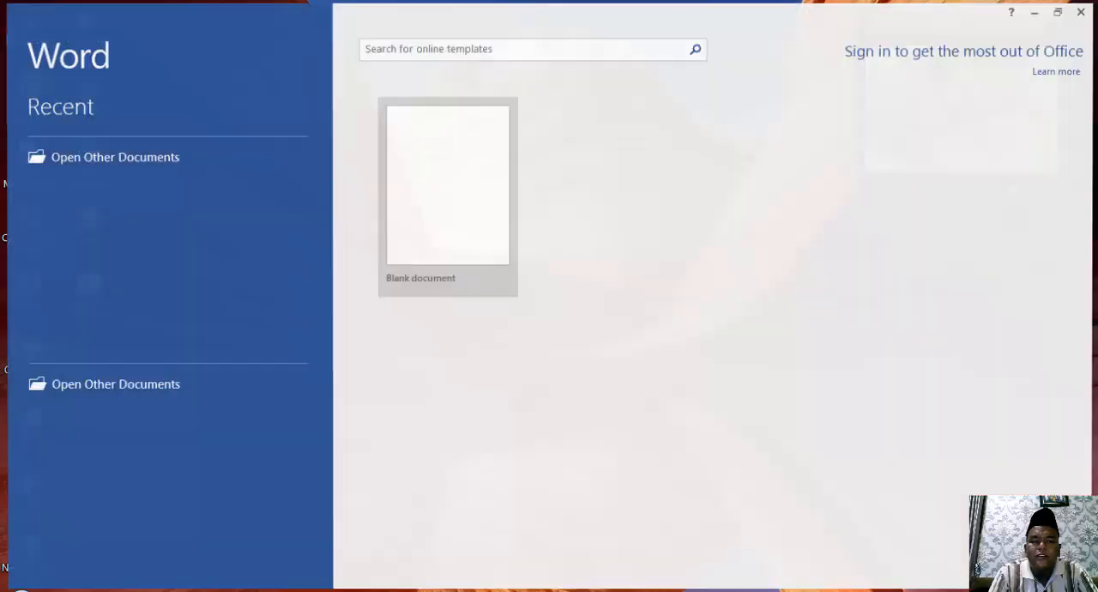
pyautogui.click(484, 190)
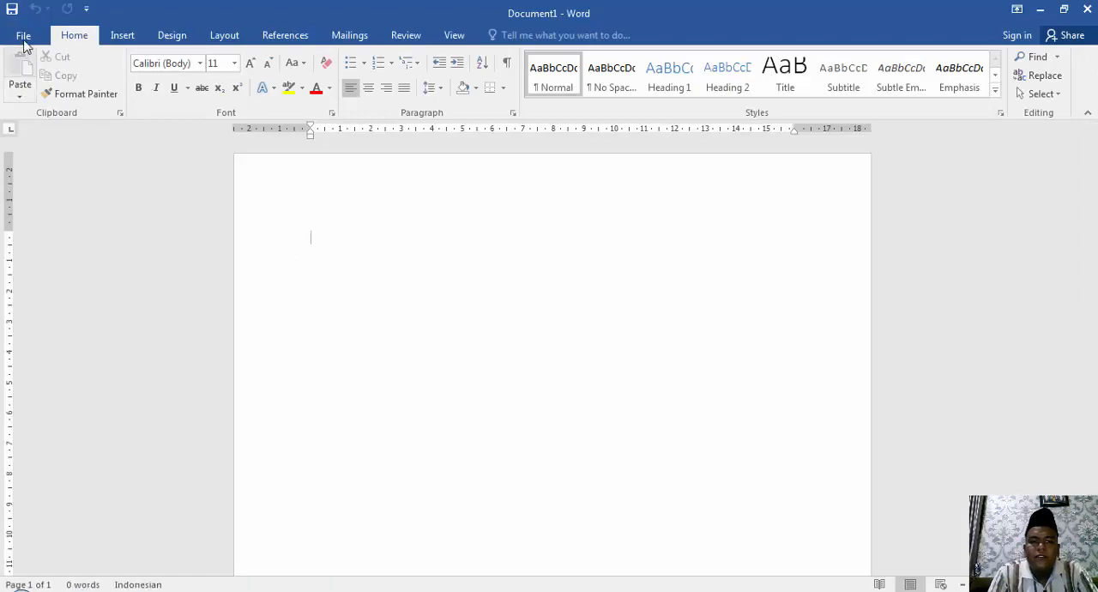
pyautogui.click(23, 37)
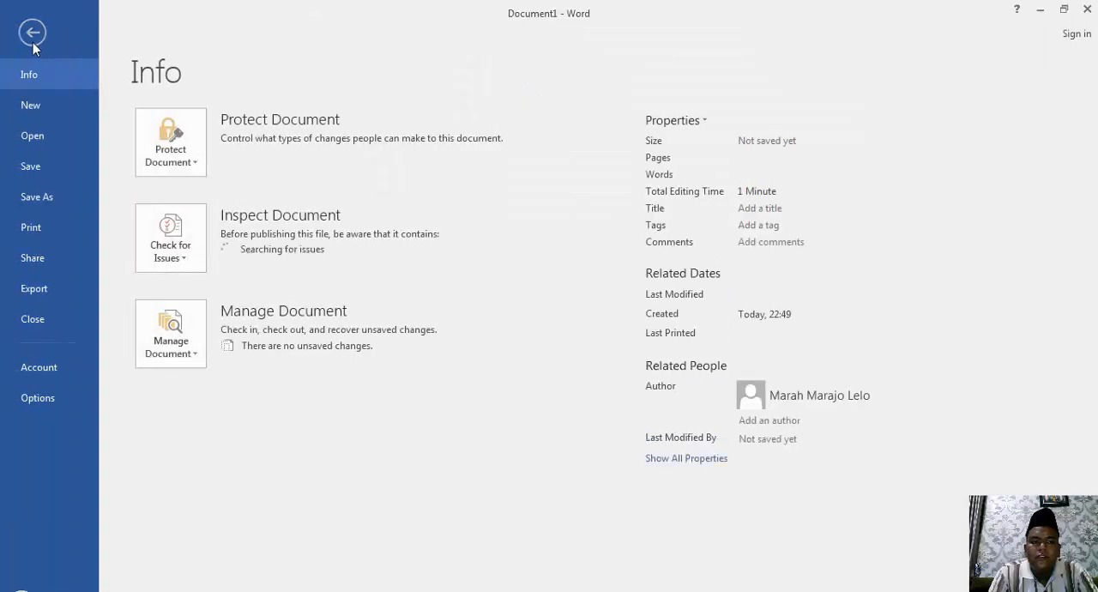
pyautogui.click(33, 34)
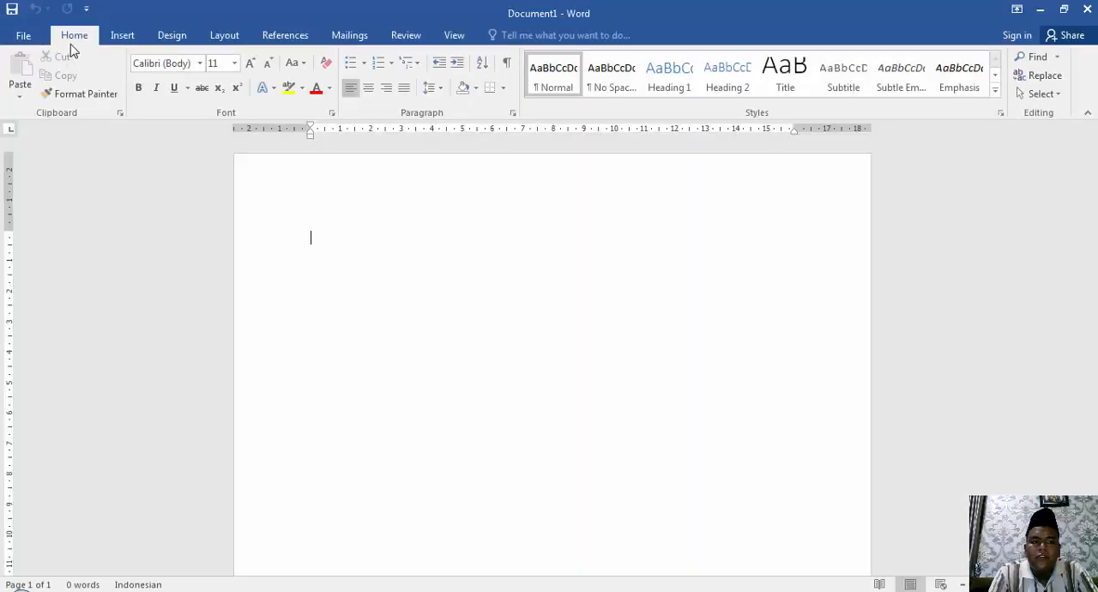
pyautogui.click(123, 37)
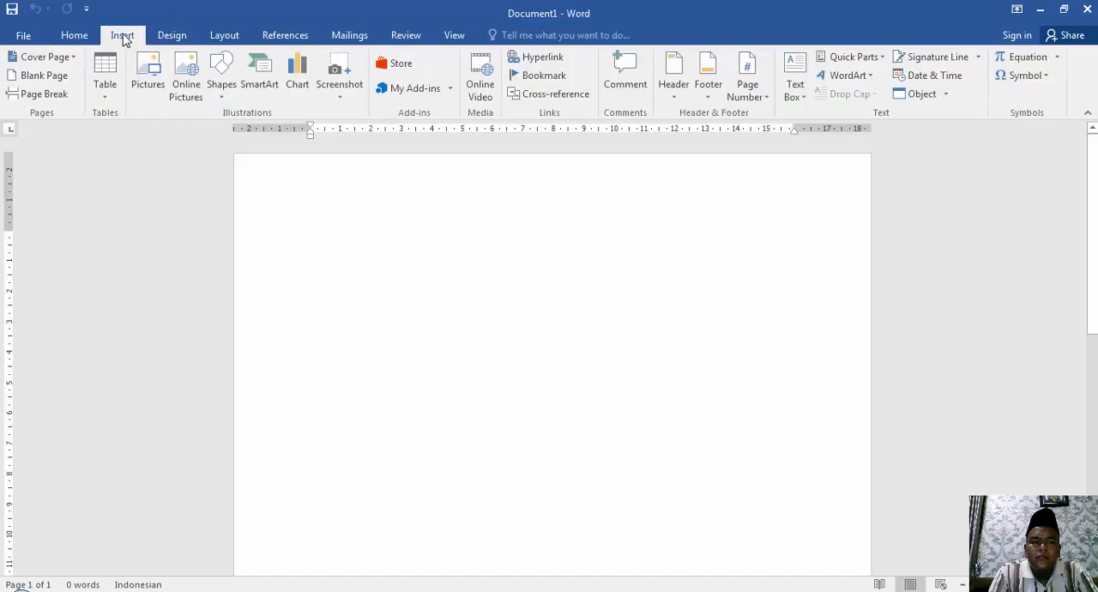
# Apply the second style set in the document formatting gallery and enter the sample text "dsfsadfsdfd".
pyautogui.click(172, 36)
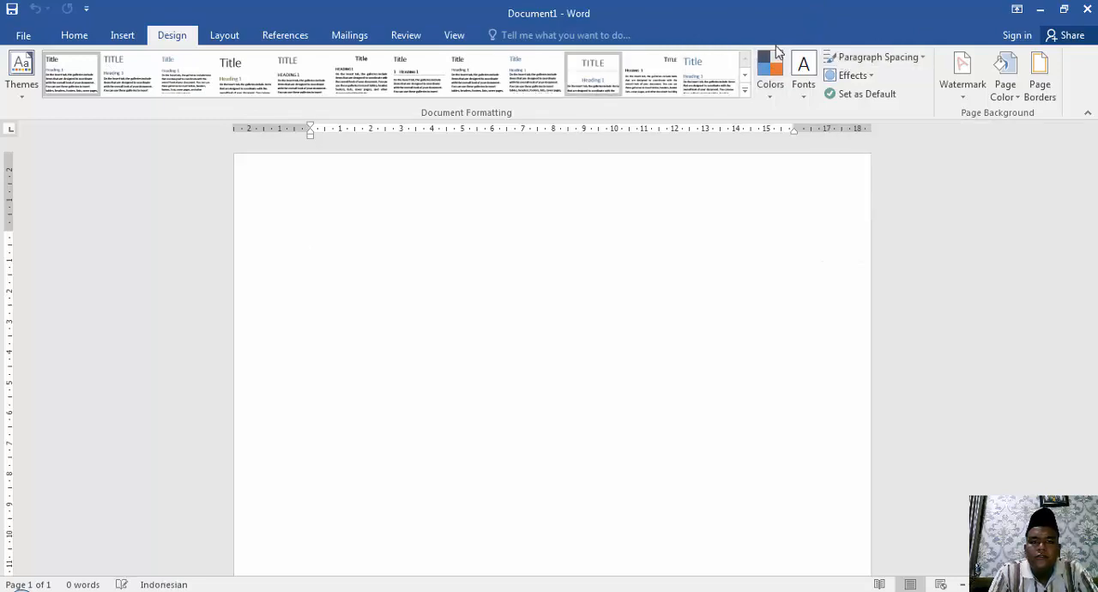
pyautogui.click(135, 73)
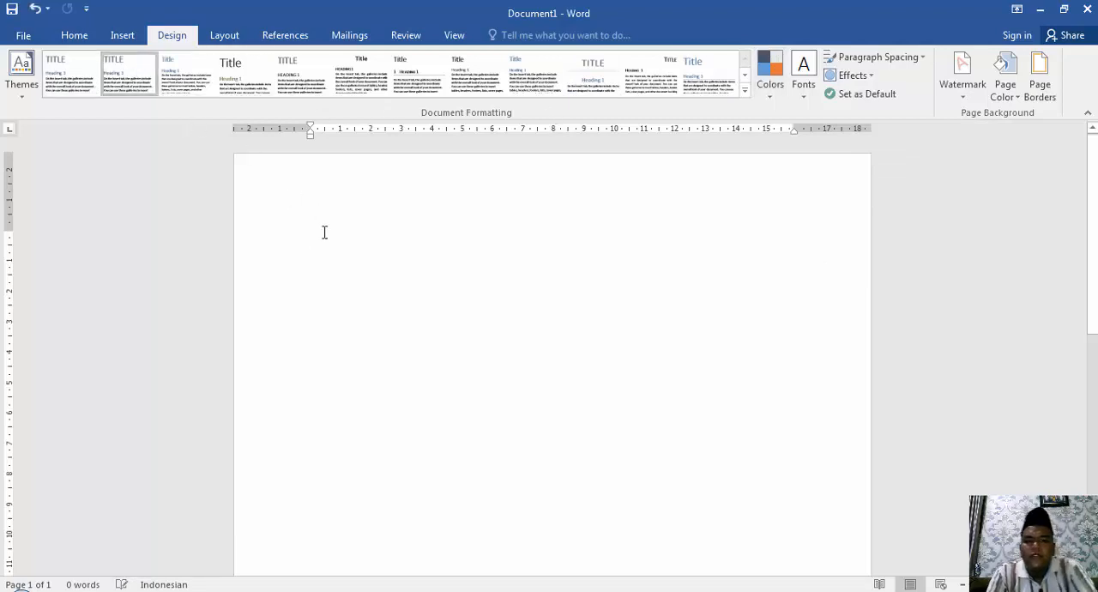
pyautogui.write('dsfsadfsdfd')
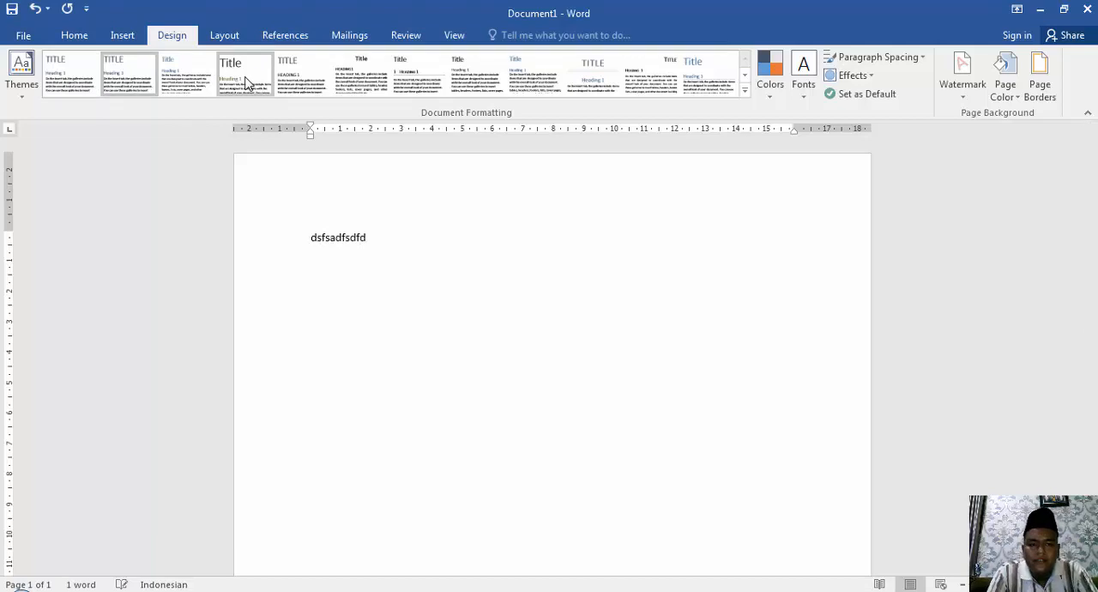
# Try several document style sets on the sample text, ending with the eighth one in the gallery.
pyautogui.click(246, 80)
pyautogui.click(188, 78)
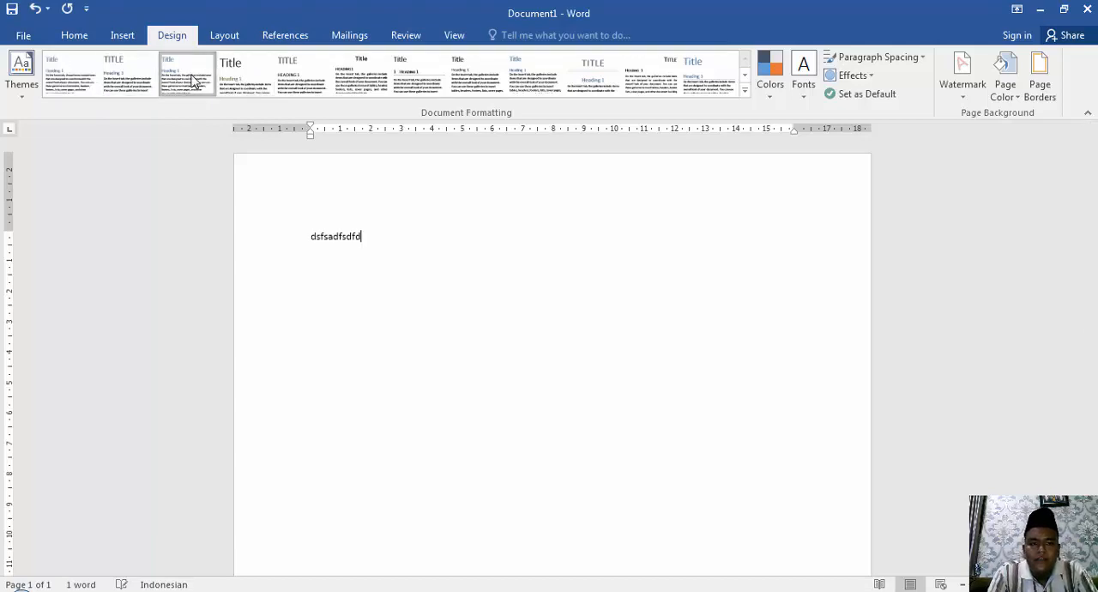
pyautogui.click(306, 79)
pyautogui.click(364, 91)
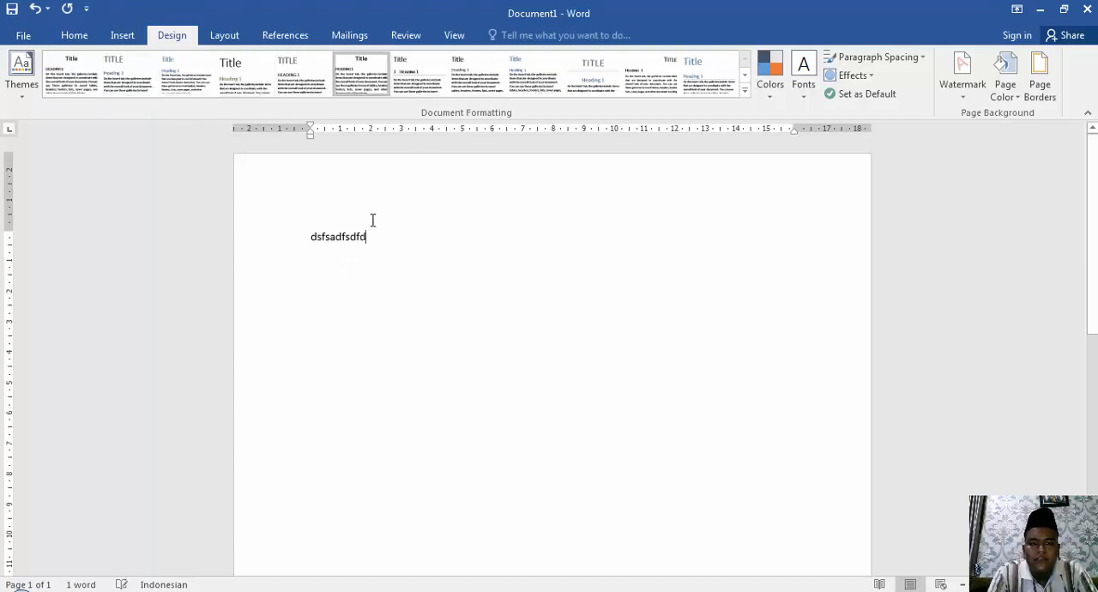
pyautogui.hotkey('ctrl', 'a')
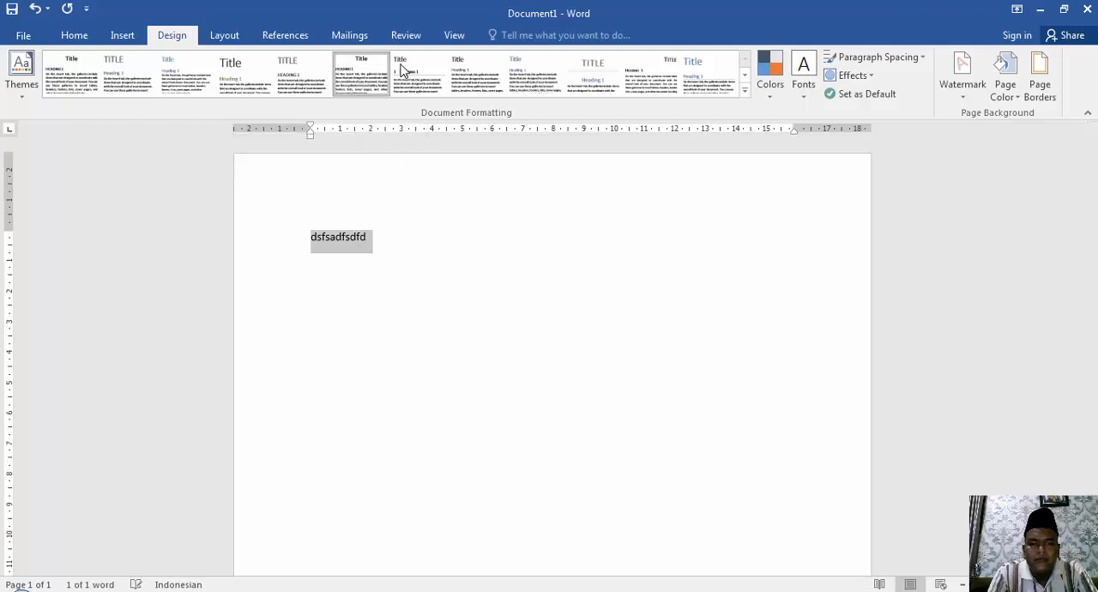
pyautogui.click(477, 76)
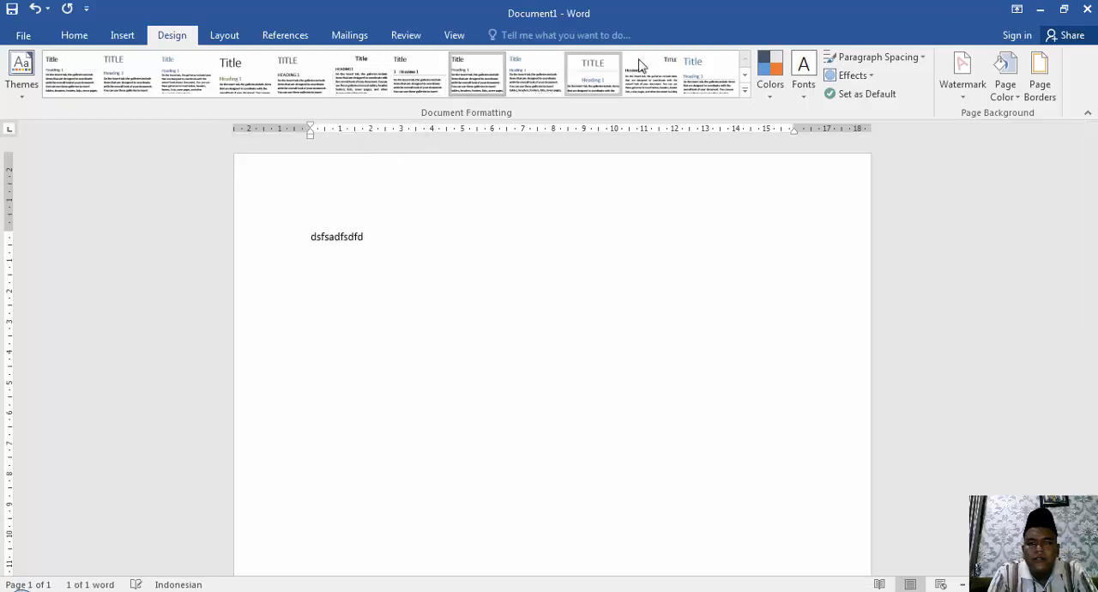
# Apply the Blue Green theme colors and the last visible style set to the document.
pyautogui.click(769, 86)
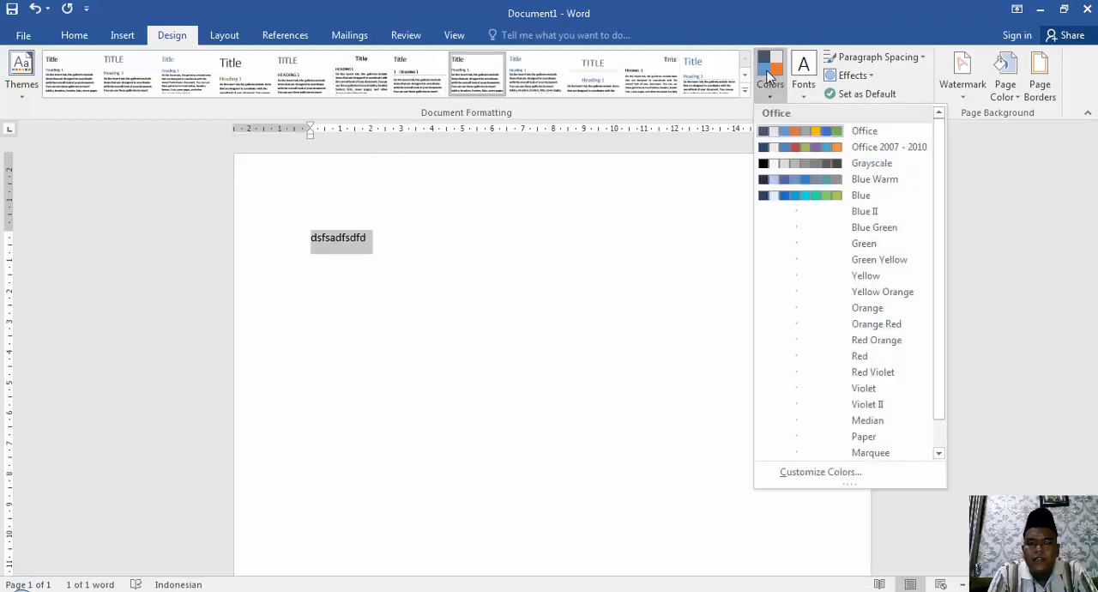
pyautogui.click(794, 227)
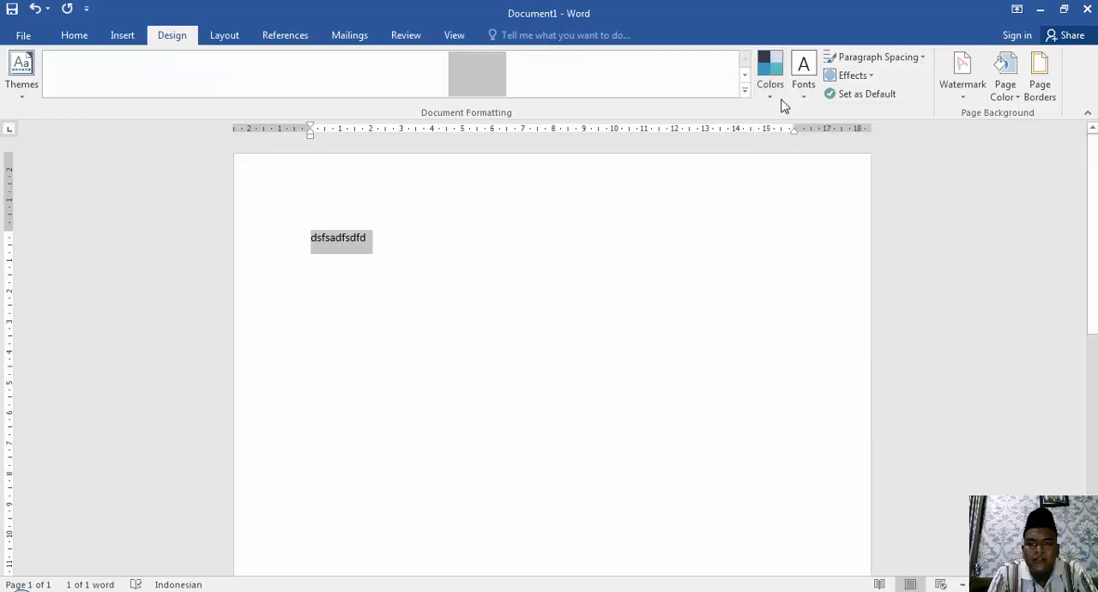
pyautogui.click(710, 75)
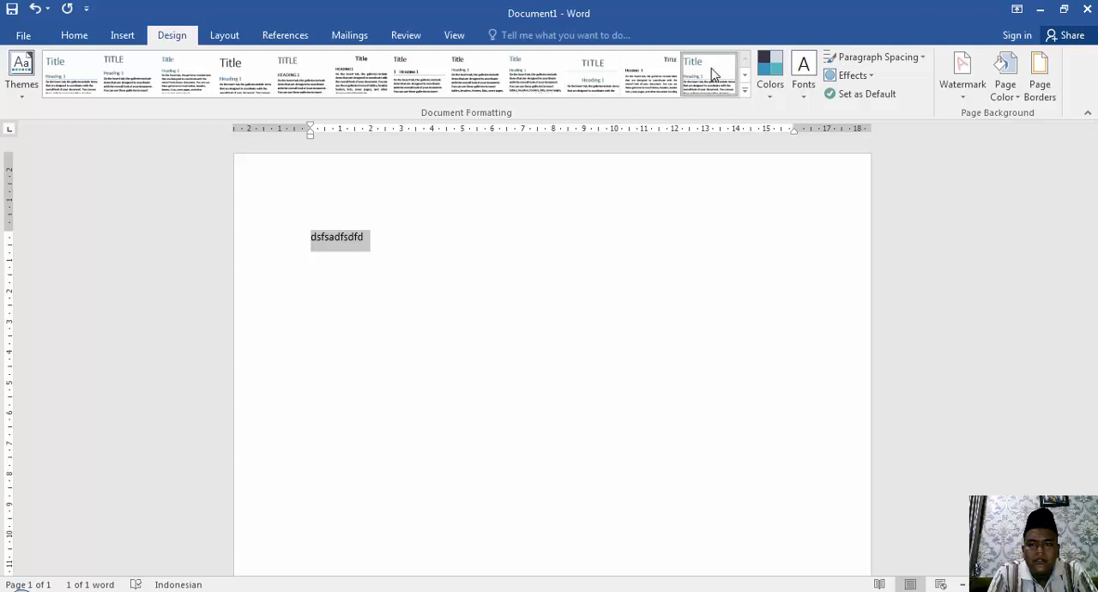
# Apply the Facet theme to the document together with the third style set in the gallery.
pyautogui.click(11, 90)
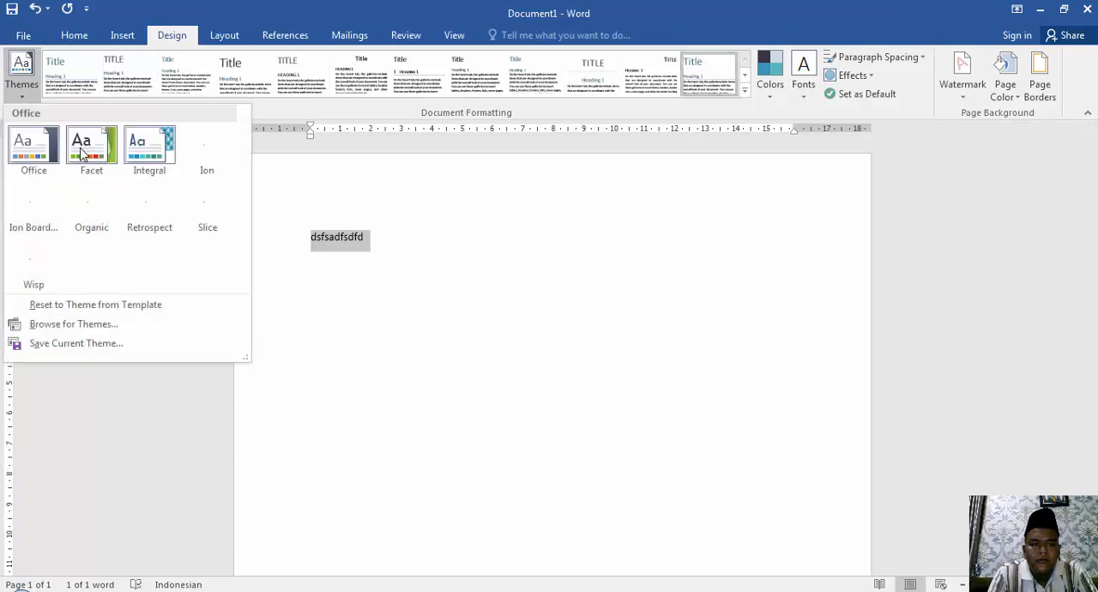
pyautogui.click(82, 154)
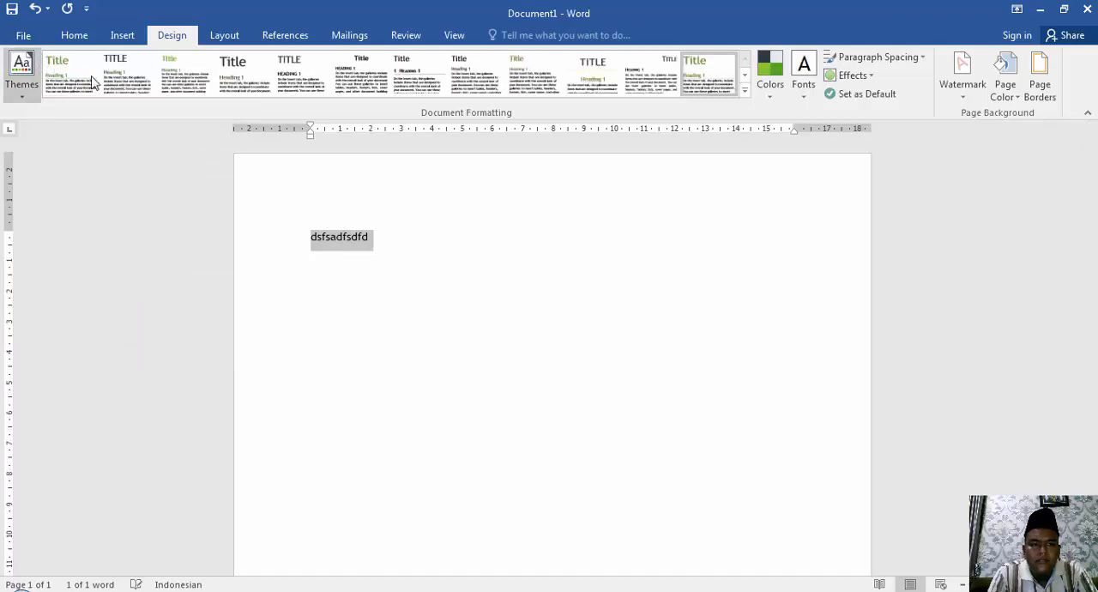
pyautogui.click(167, 73)
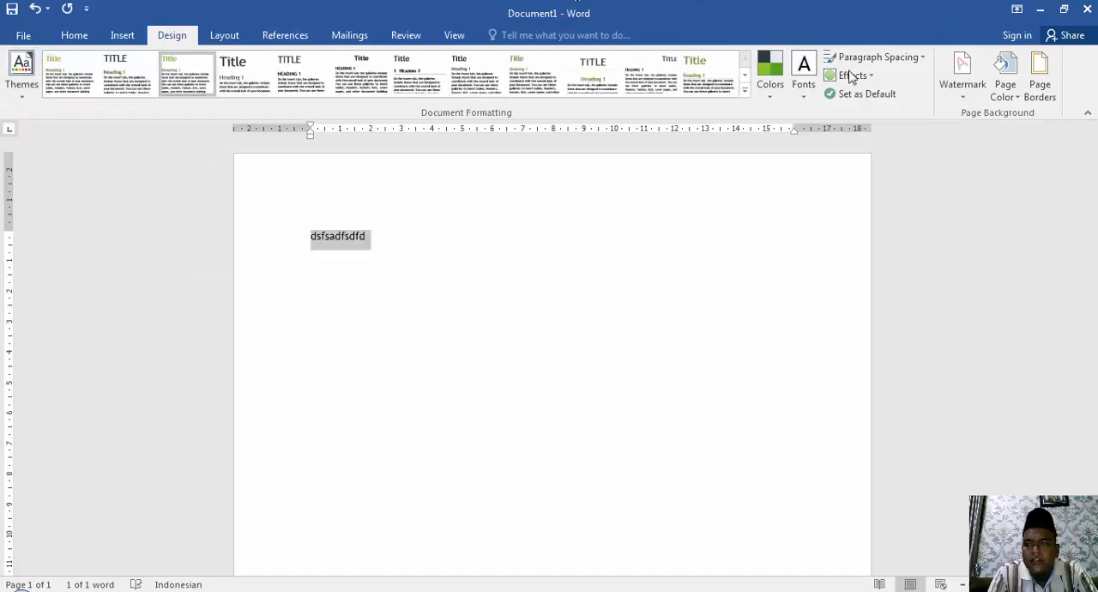
# Try a light green page color on the document and undo it.
pyautogui.click(1005, 77)
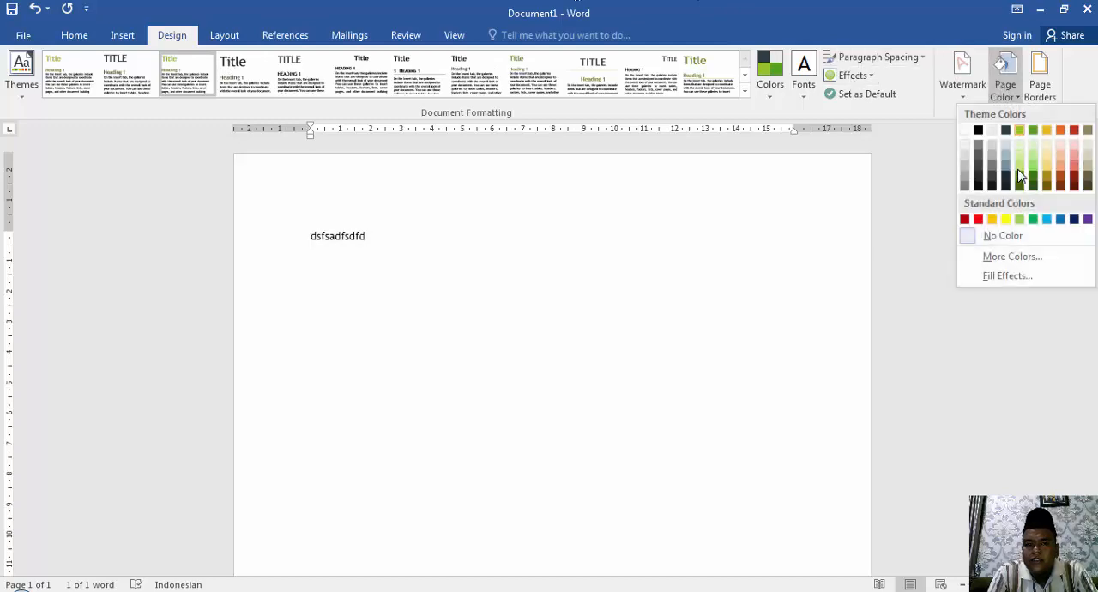
pyautogui.click(1020, 169)
pyautogui.hotkey('ctrl', 'a')
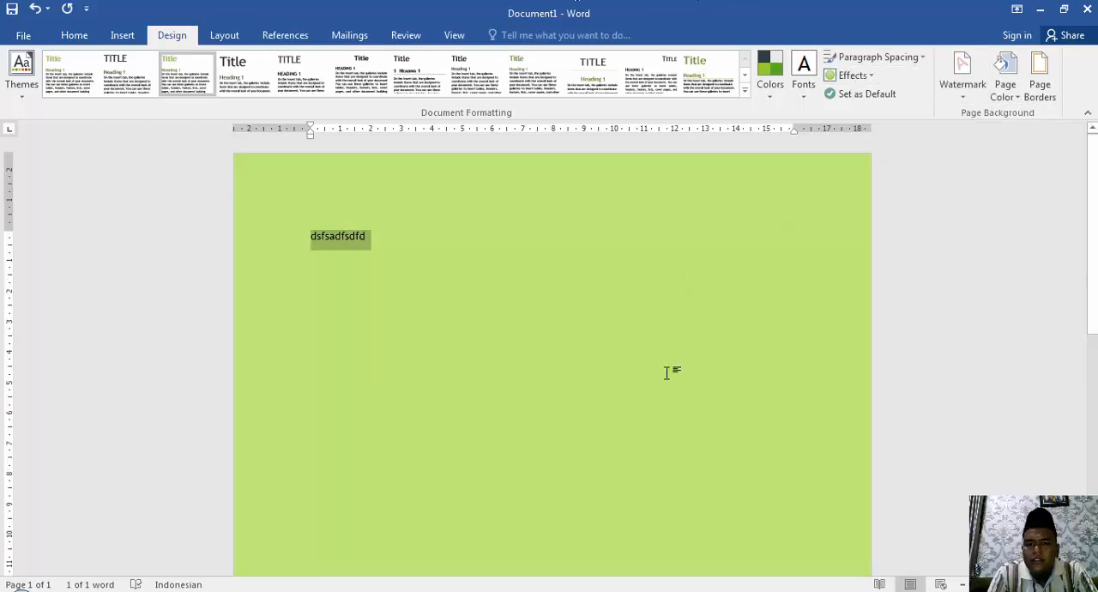
pyautogui.press('Delete')
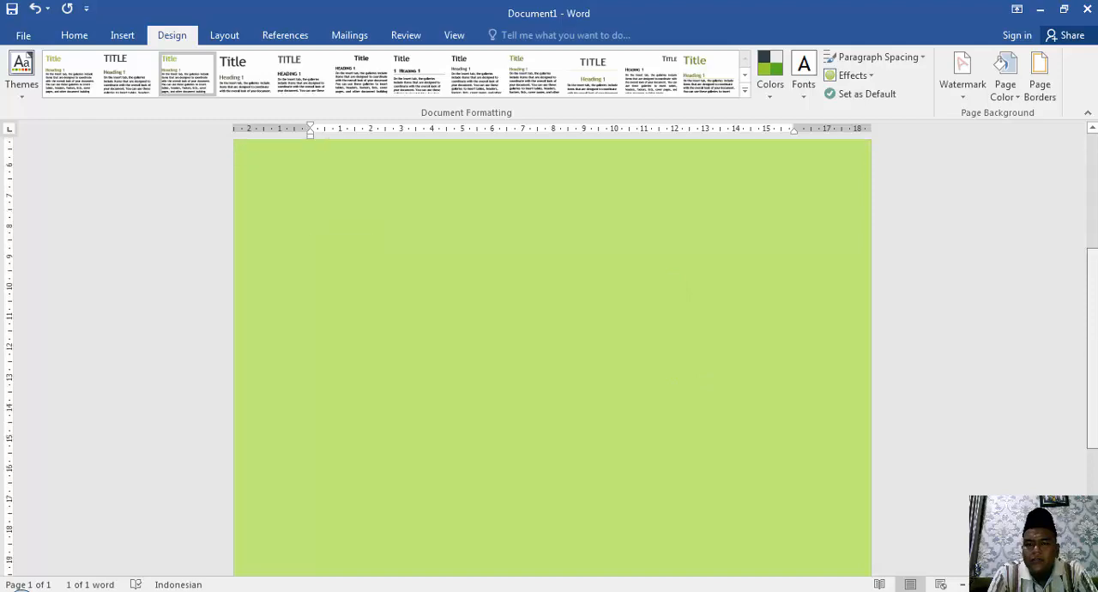
pyautogui.hotkey('ctrl', 'z')
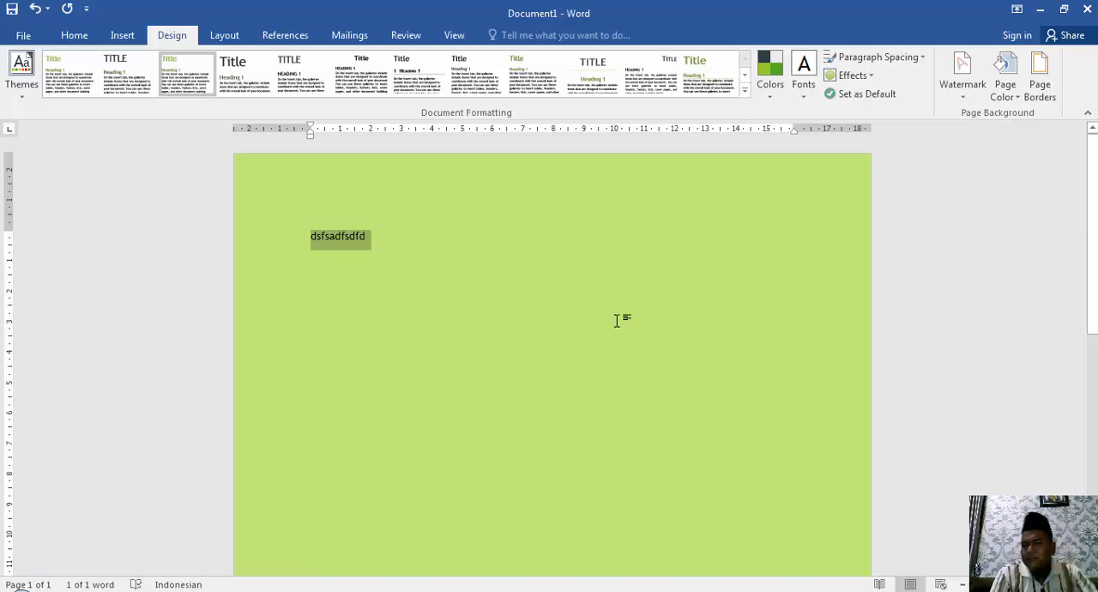
pyautogui.hotkey('ctrl', 'z')
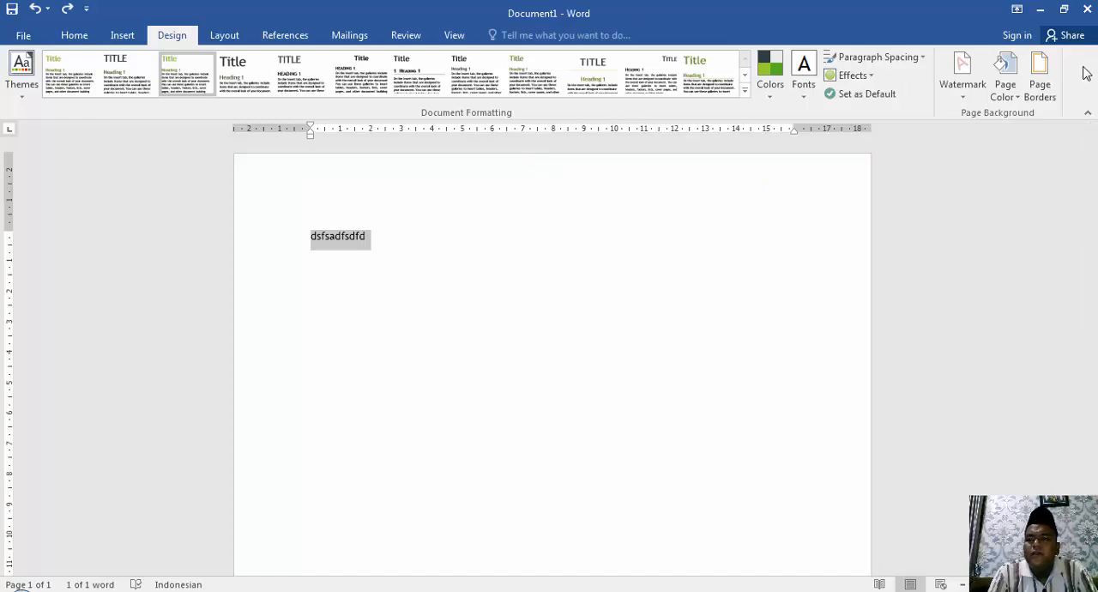
# Add a Box page border to the whole document and delete the sample text.
pyautogui.click(1040, 82)
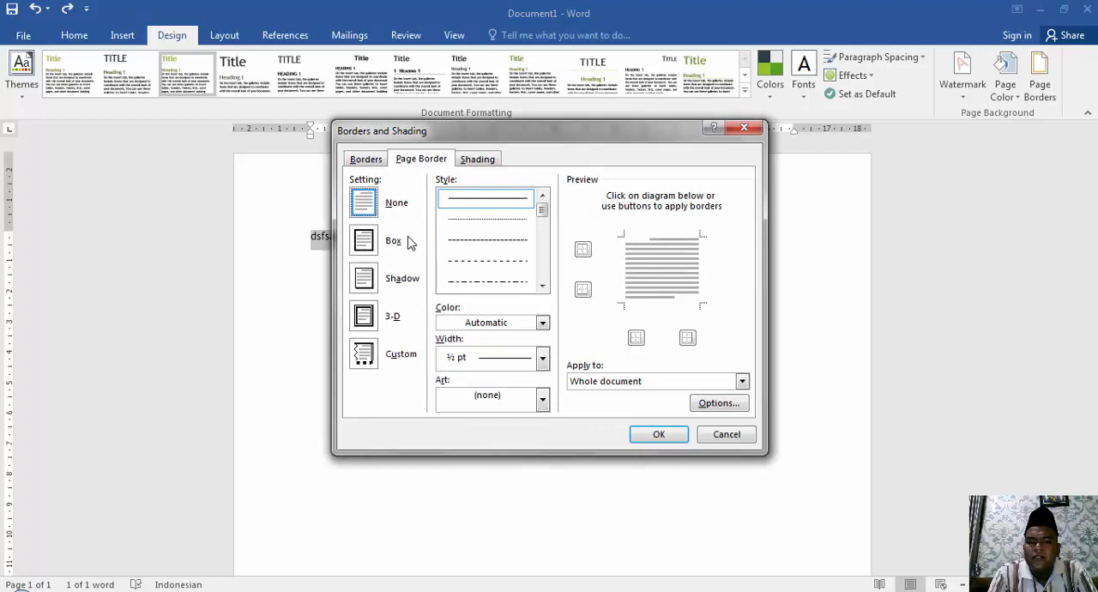
pyautogui.click(372, 247)
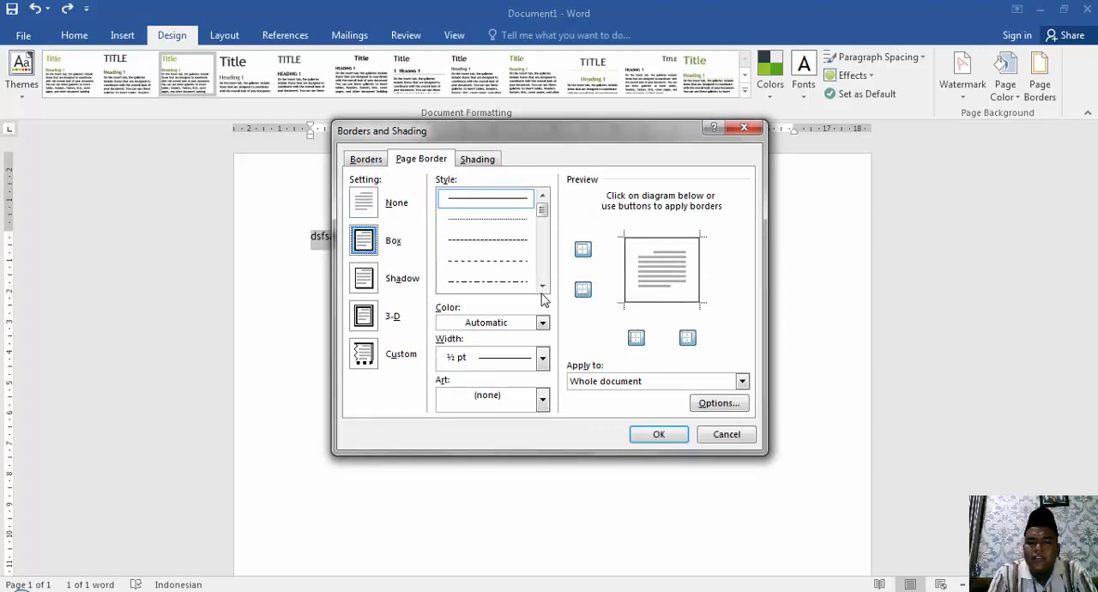
pyautogui.click(645, 437)
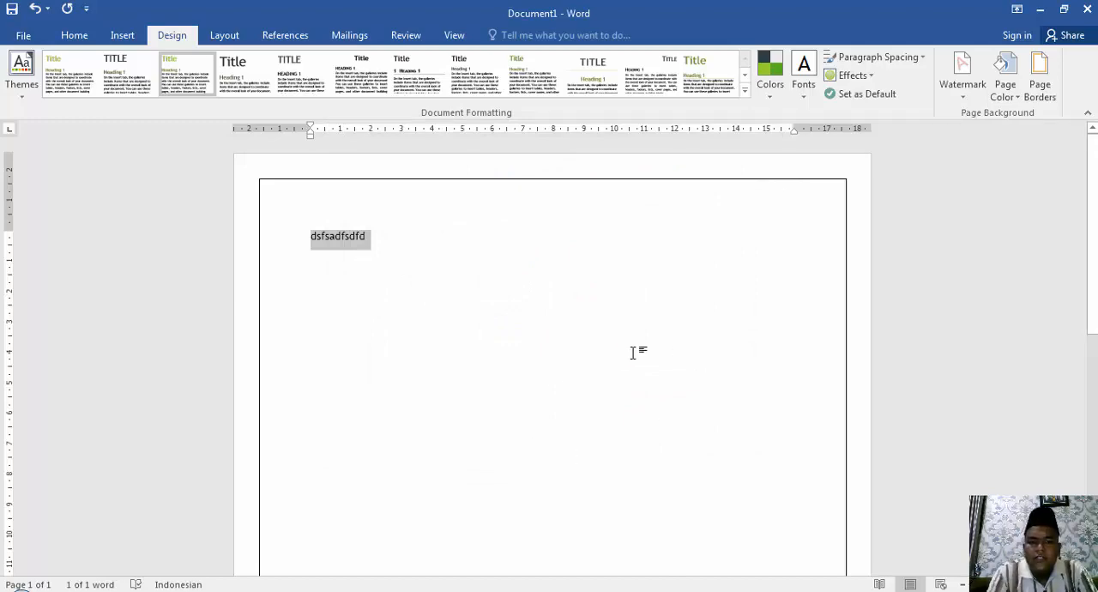
pyautogui.press('Delete')
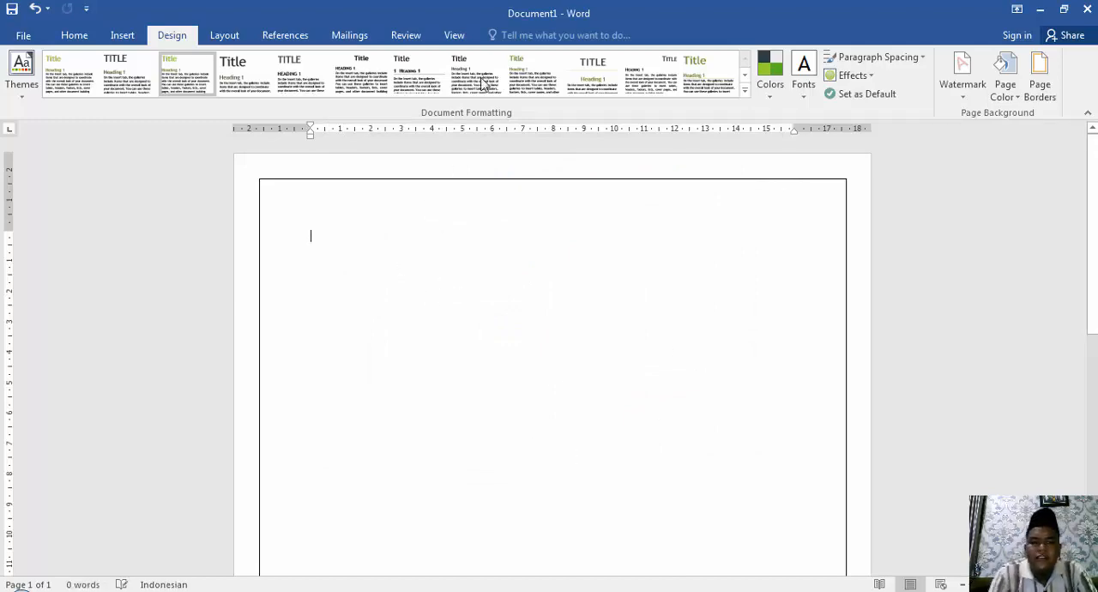
# Try to change the whole document's page border to the 3-D setting.
pyautogui.click(1040, 86)
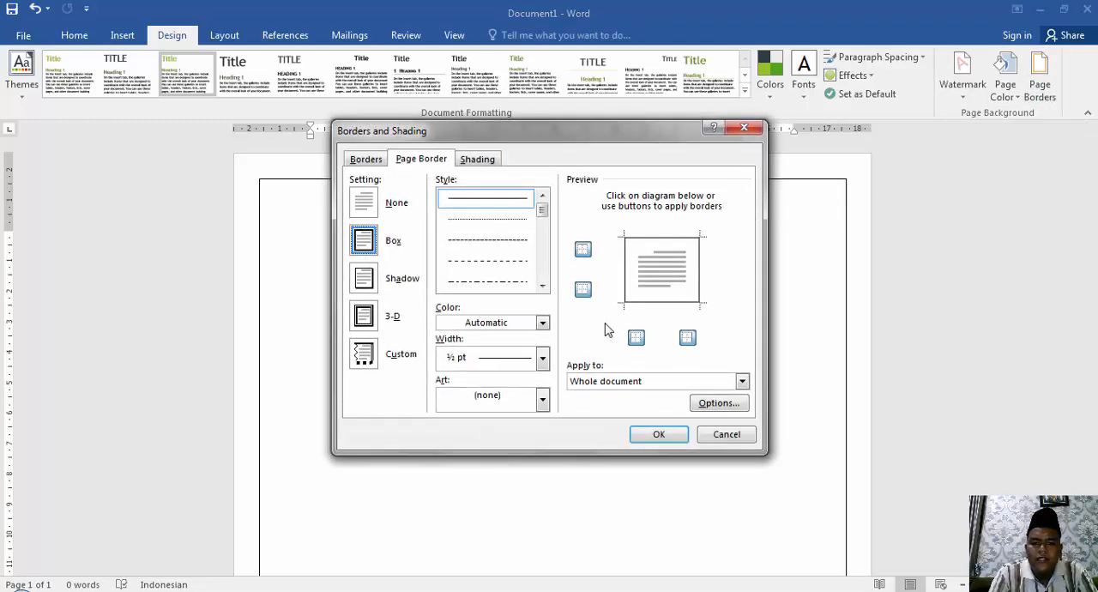
pyautogui.click(360, 325)
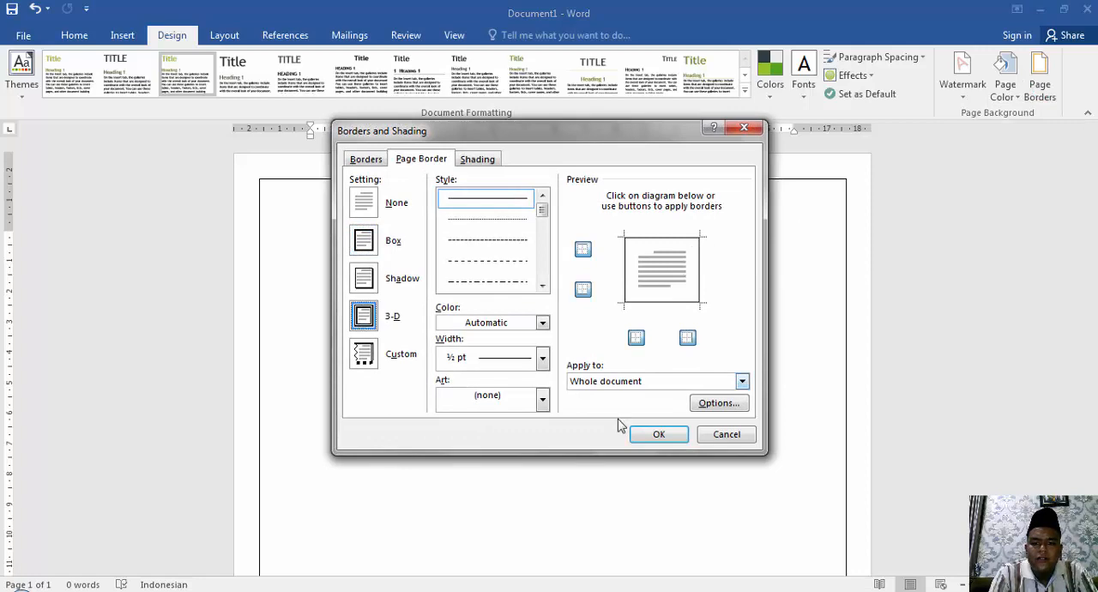
pyautogui.click(652, 434)
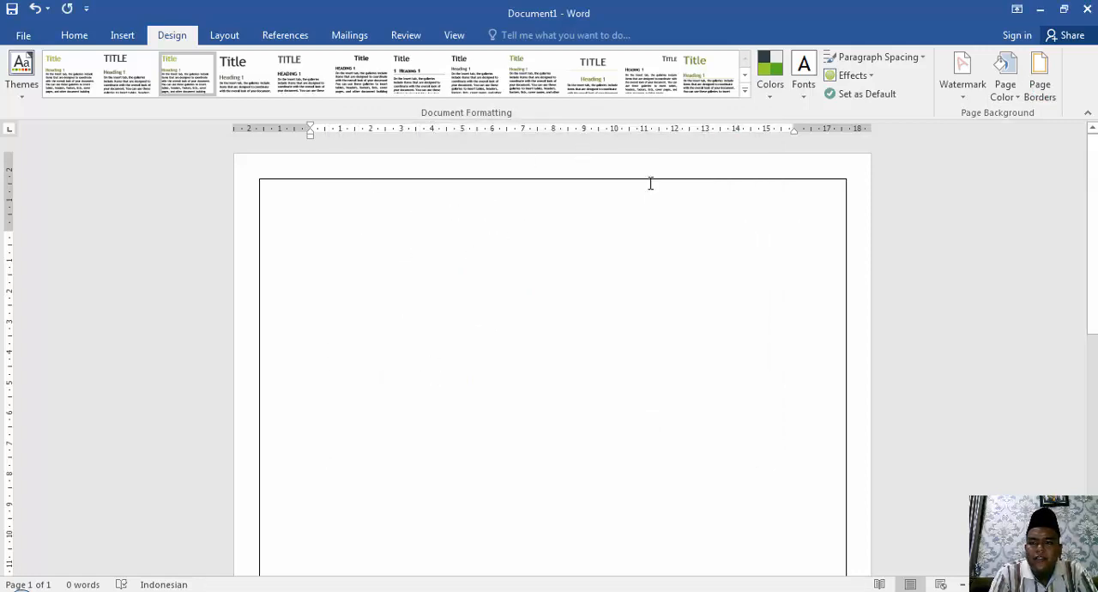
# Preview the Shadow, 3-D and Custom page border settings, and remove the page border from the whole document.
pyautogui.click(1041, 92)
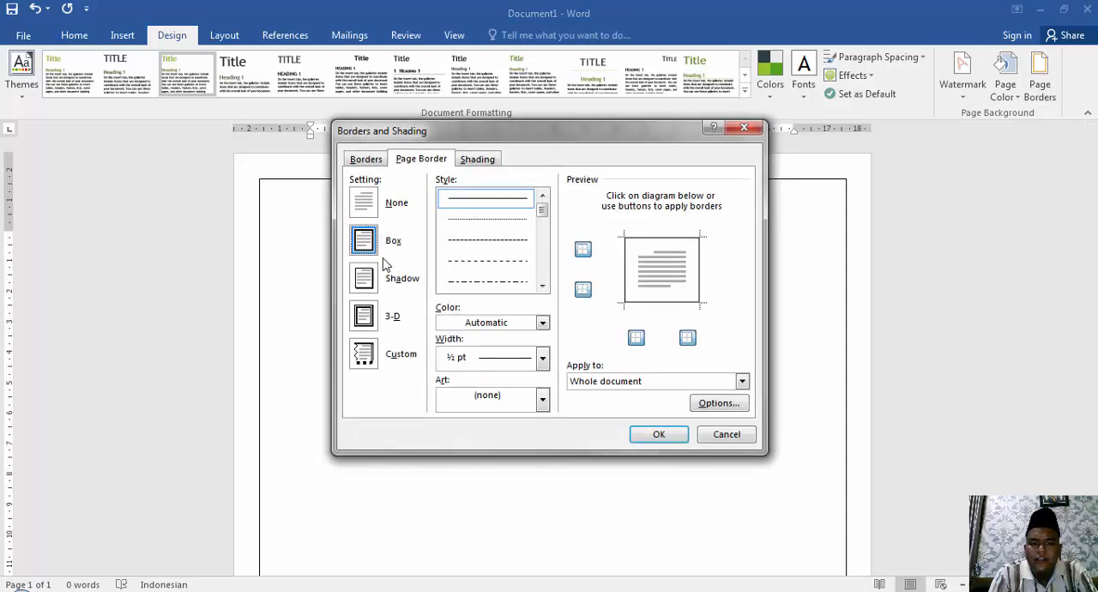
pyautogui.click(364, 279)
pyautogui.click(364, 317)
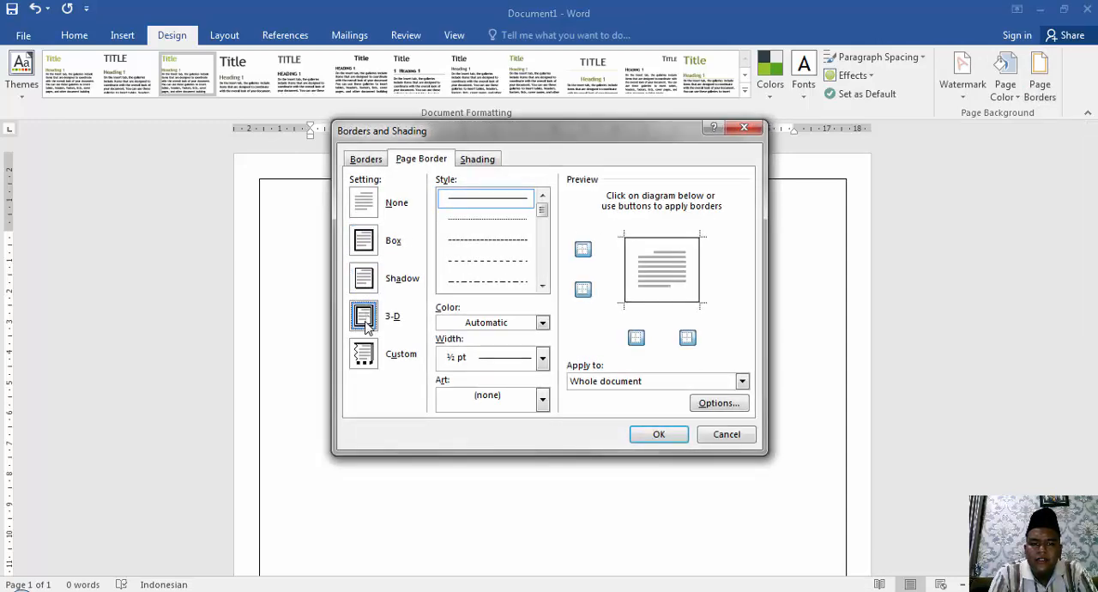
pyautogui.click(364, 359)
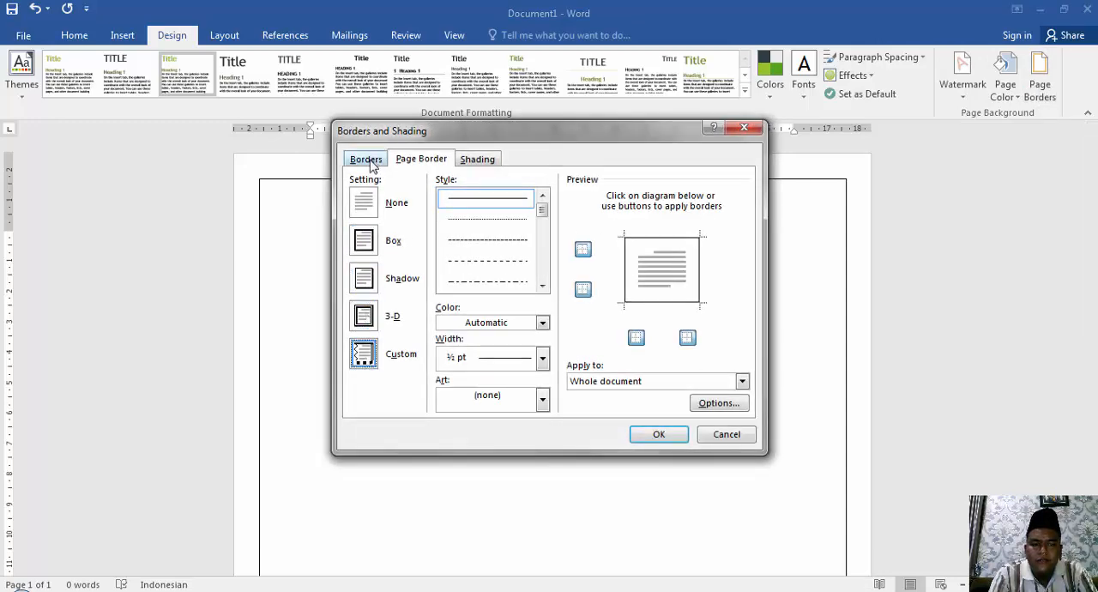
pyautogui.click(367, 199)
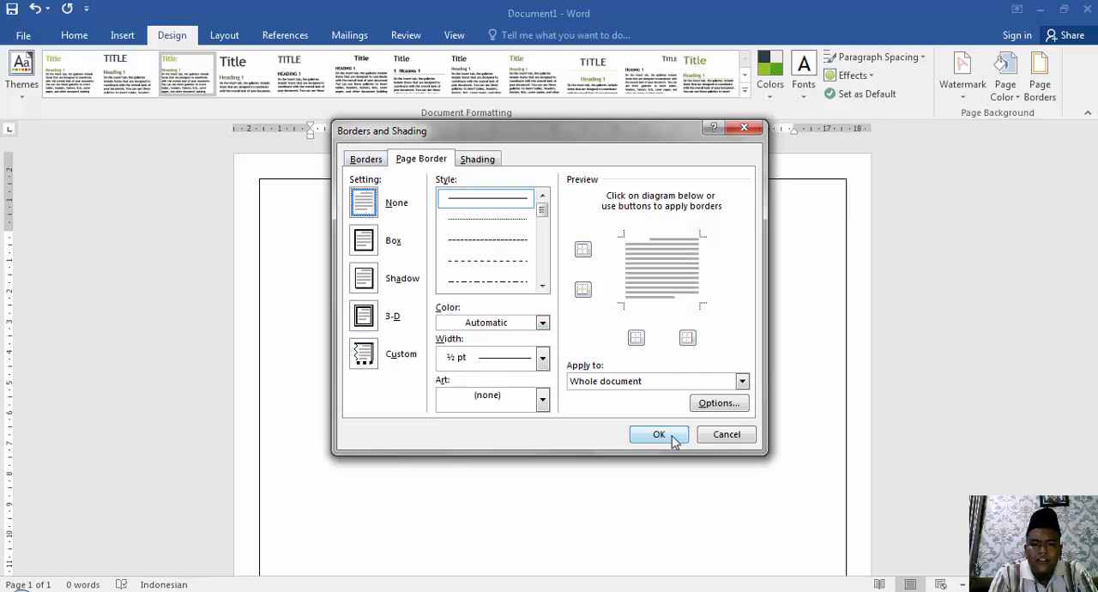
pyautogui.click(675, 437)
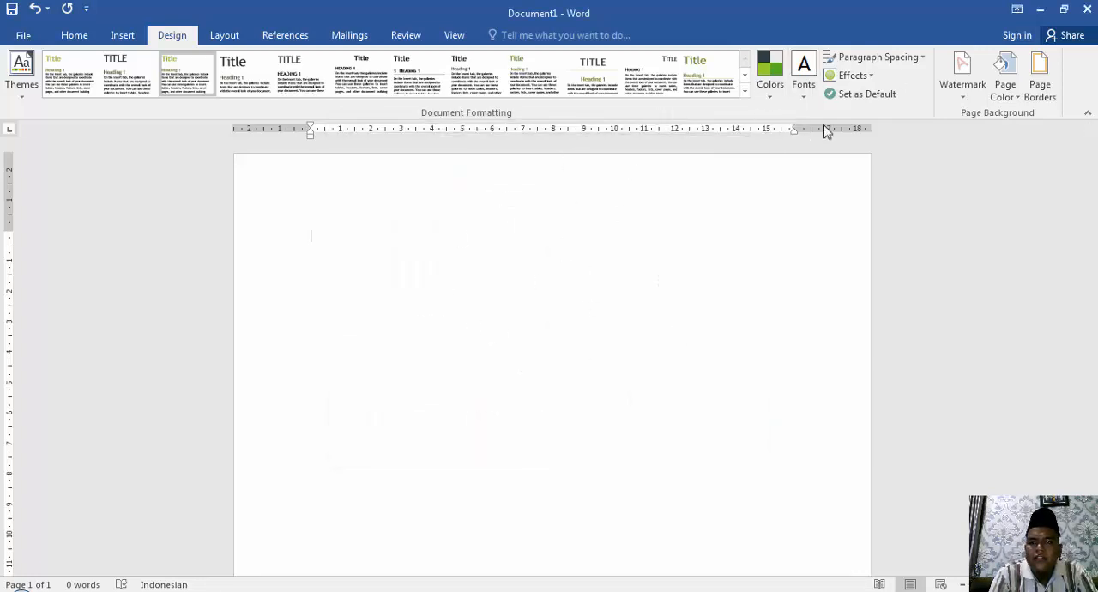
# Examine the Box page border setting and the paragraph border's color and width options, and close the dialog without applying.
pyautogui.click(1040, 75)
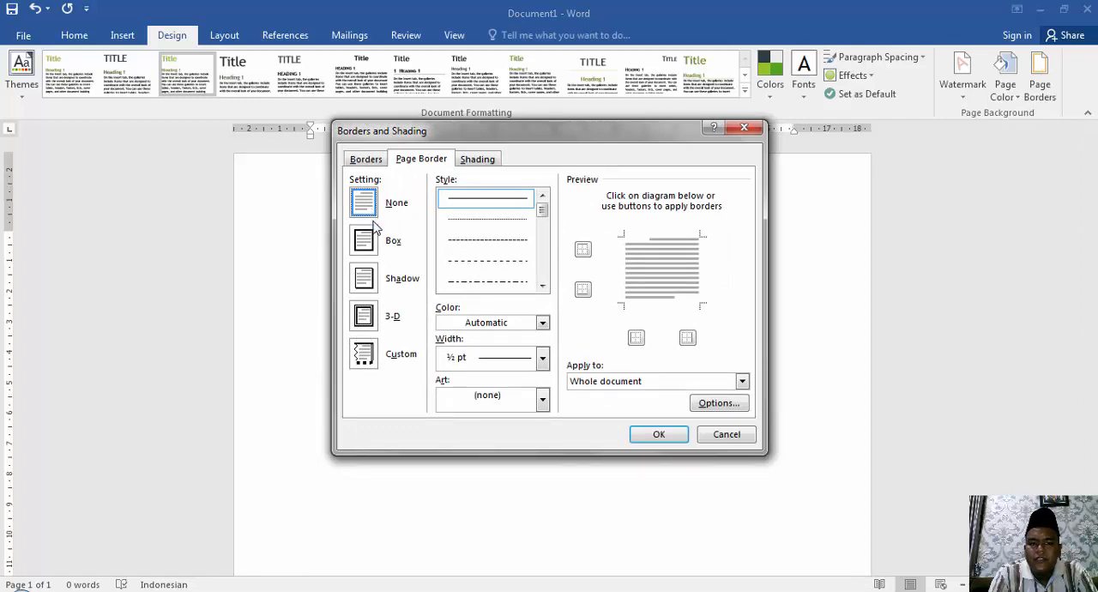
pyautogui.click(367, 241)
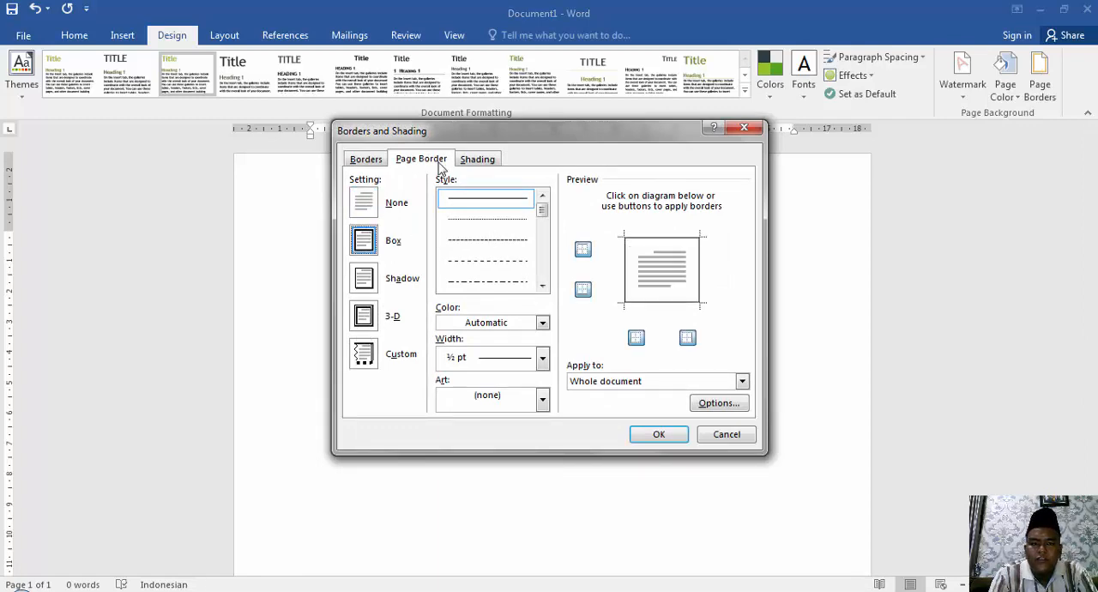
pyautogui.click(465, 165)
pyautogui.click(437, 164)
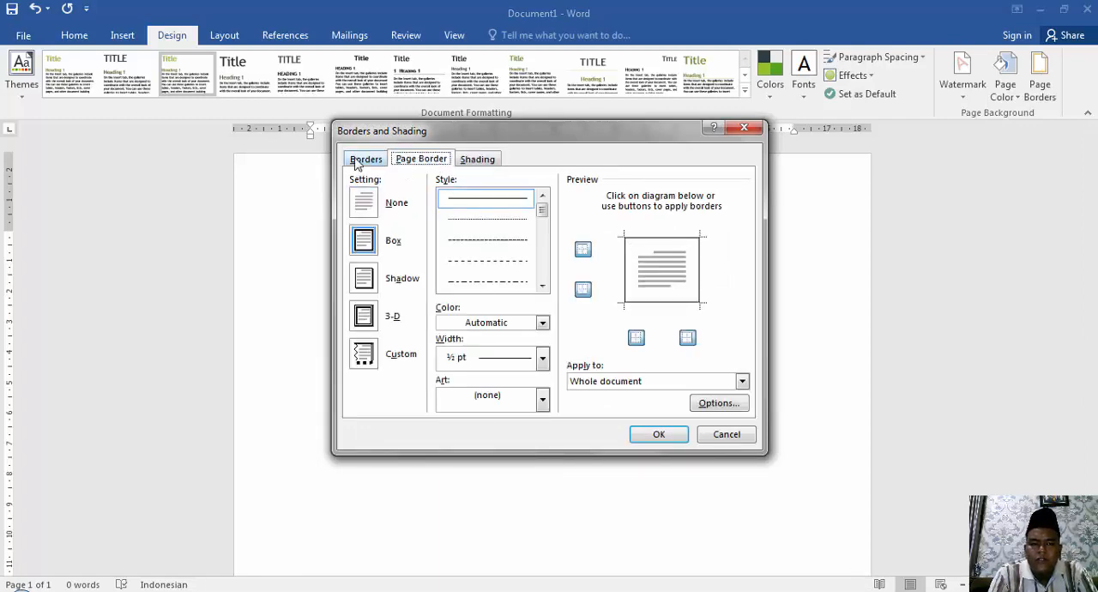
pyautogui.click(359, 161)
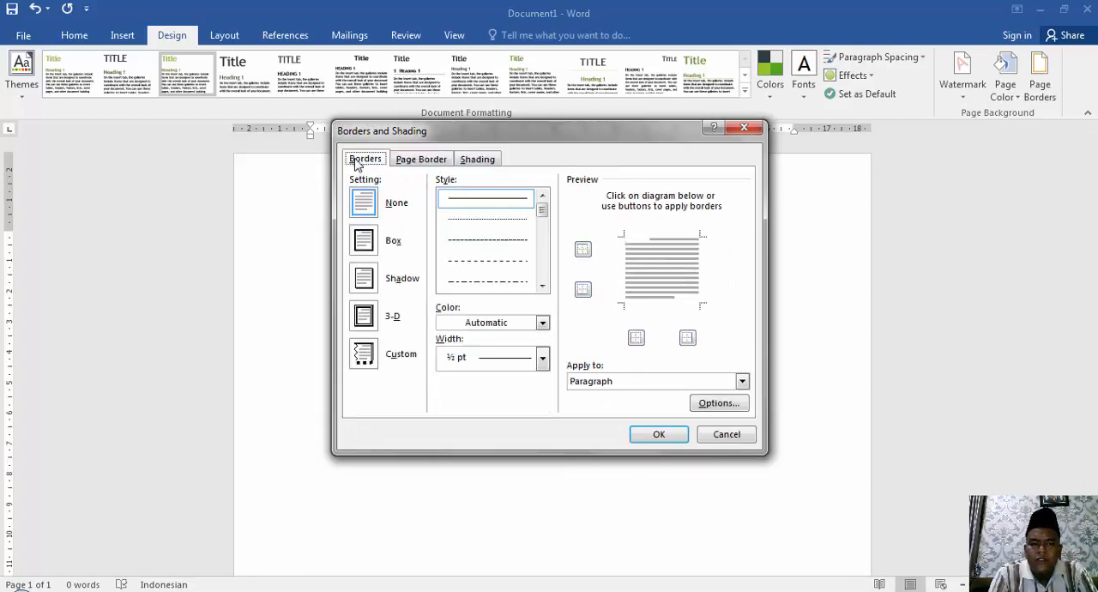
pyautogui.click(543, 324)
pyautogui.click(543, 324)
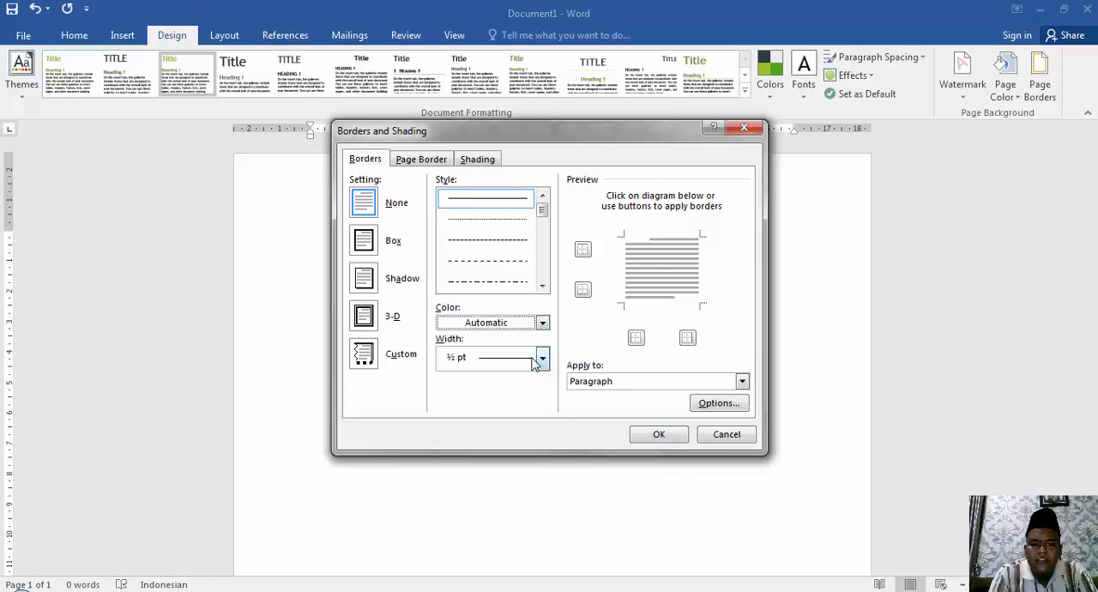
pyautogui.click(543, 358)
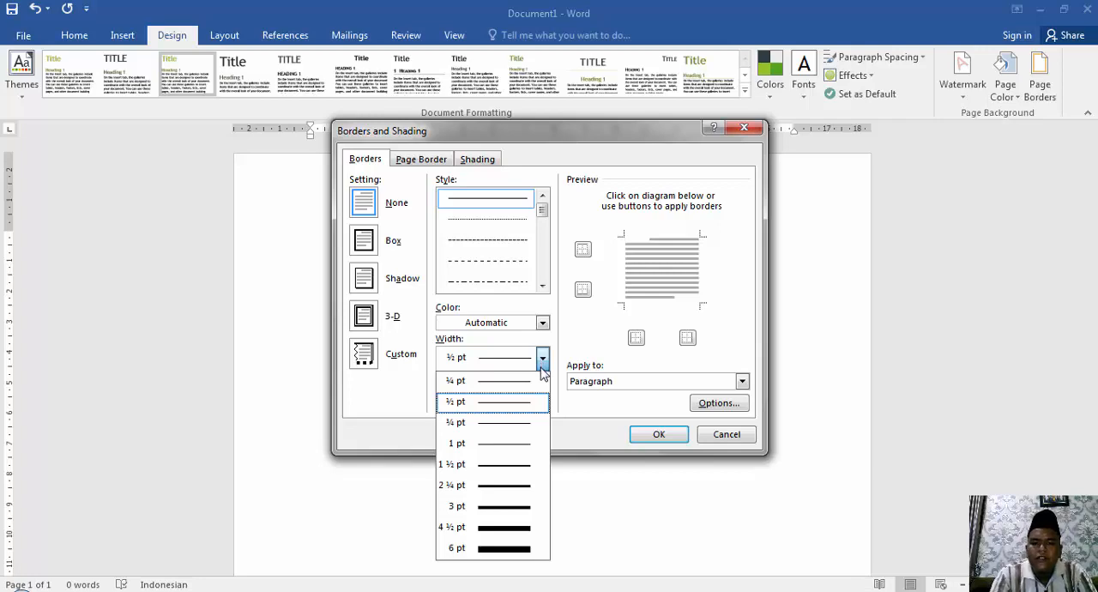
pyautogui.click(712, 436)
# Set custom top and left page margins of 4 cm each for the whole document.
pyautogui.click(230, 38)
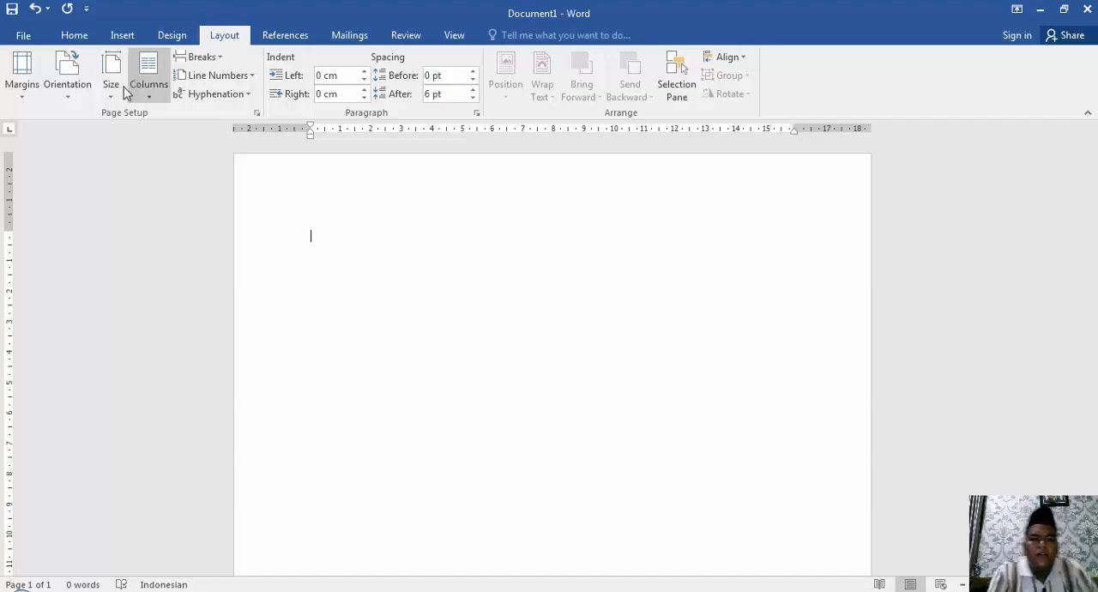
pyautogui.click(26, 96)
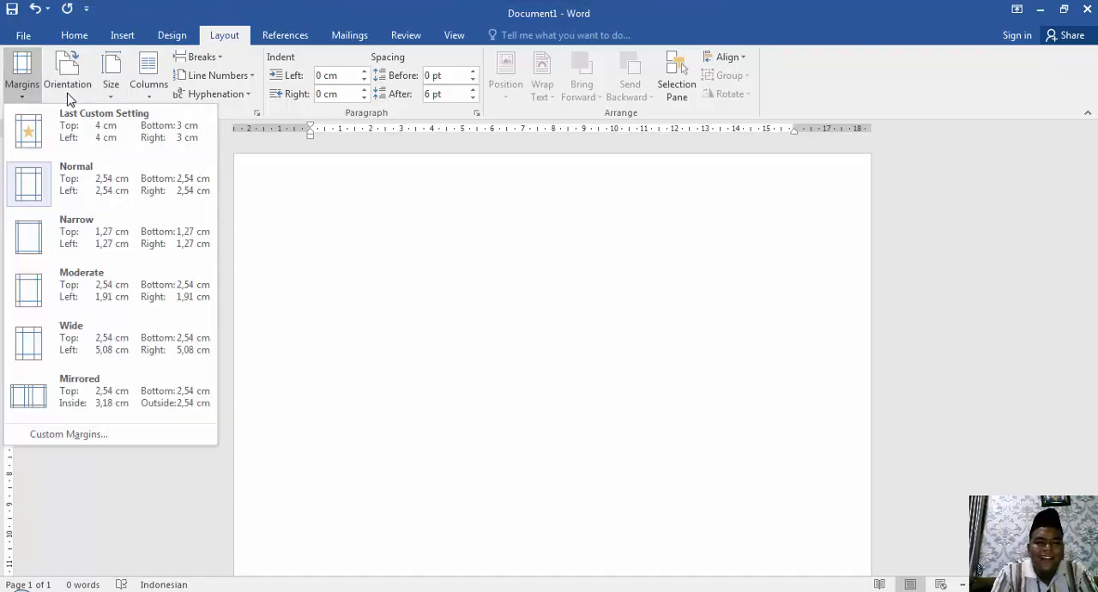
pyautogui.click(73, 435)
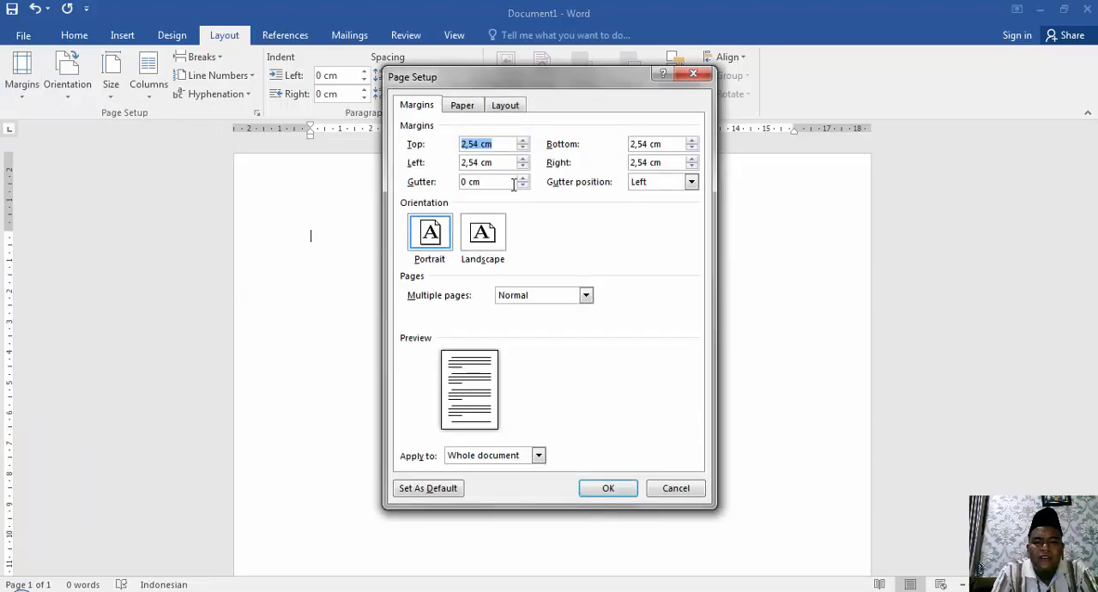
pyautogui.click(479, 145)
pyautogui.moveTo(479, 145); pyautogui.dragTo(437, 140)
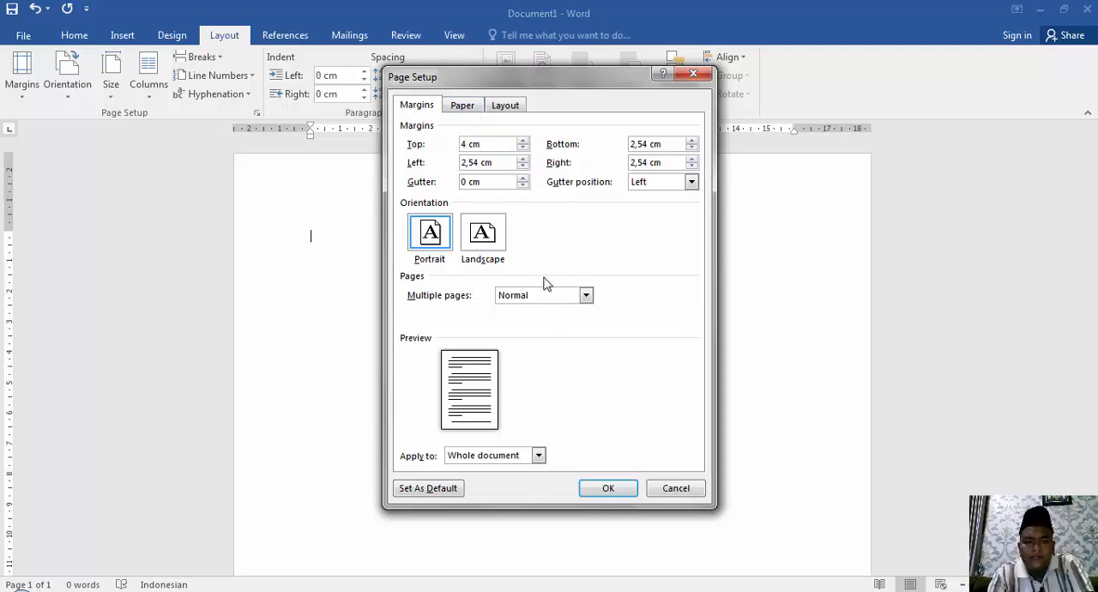
pyautogui.moveTo(477, 162); pyautogui.dragTo(437, 162)
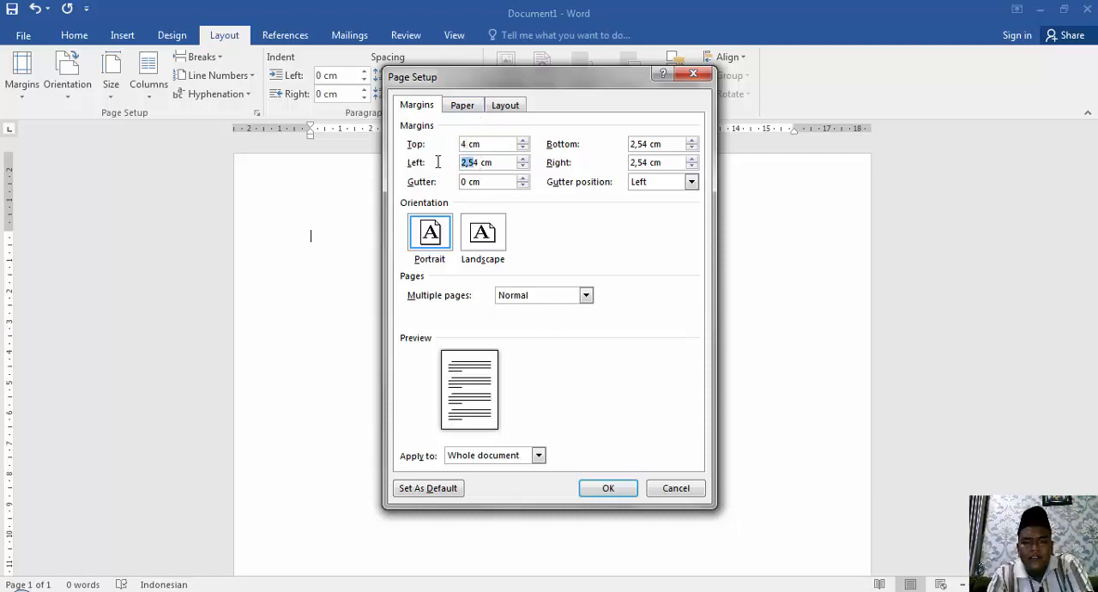
pyautogui.write('4')
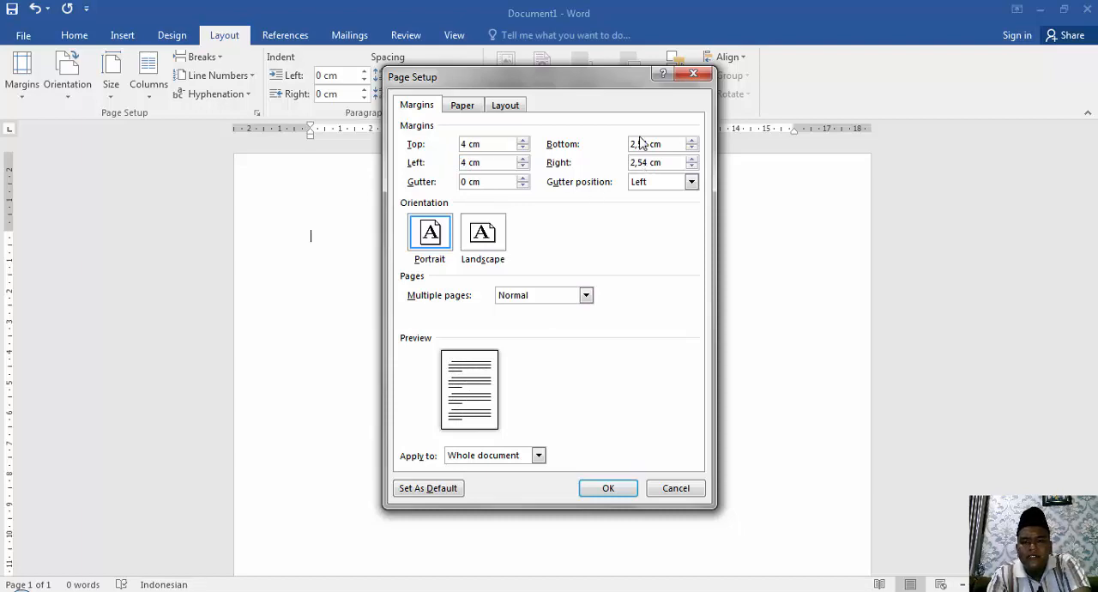
# Set the bottom and right margins to 3 cm each and apply the custom margins.
pyautogui.moveTo(646, 143); pyautogui.dragTo(628, 143)
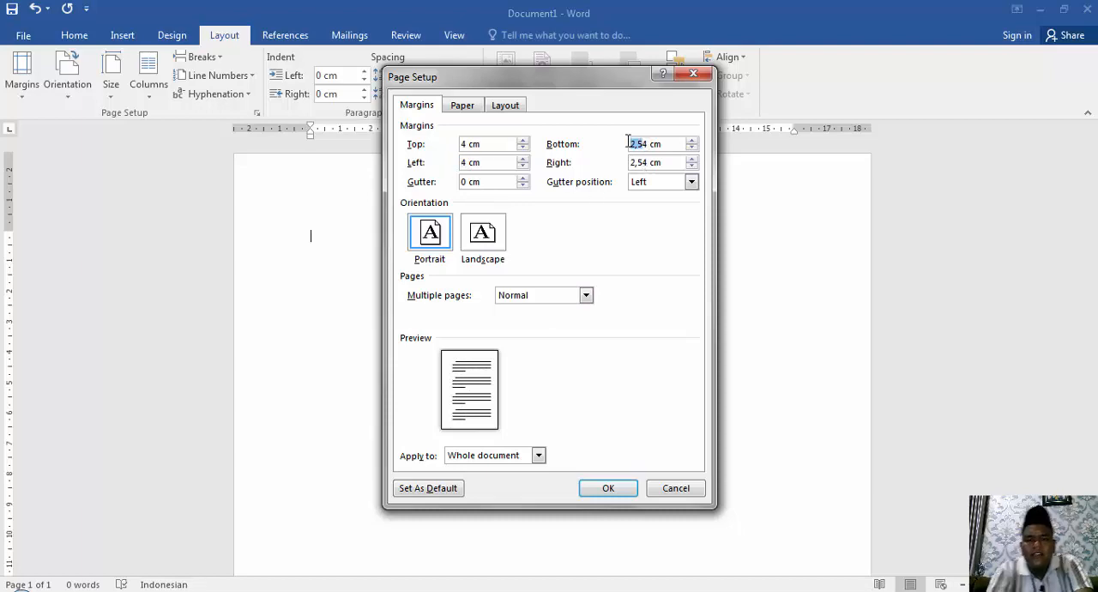
pyautogui.write('4')
pyautogui.press('BackSpace')
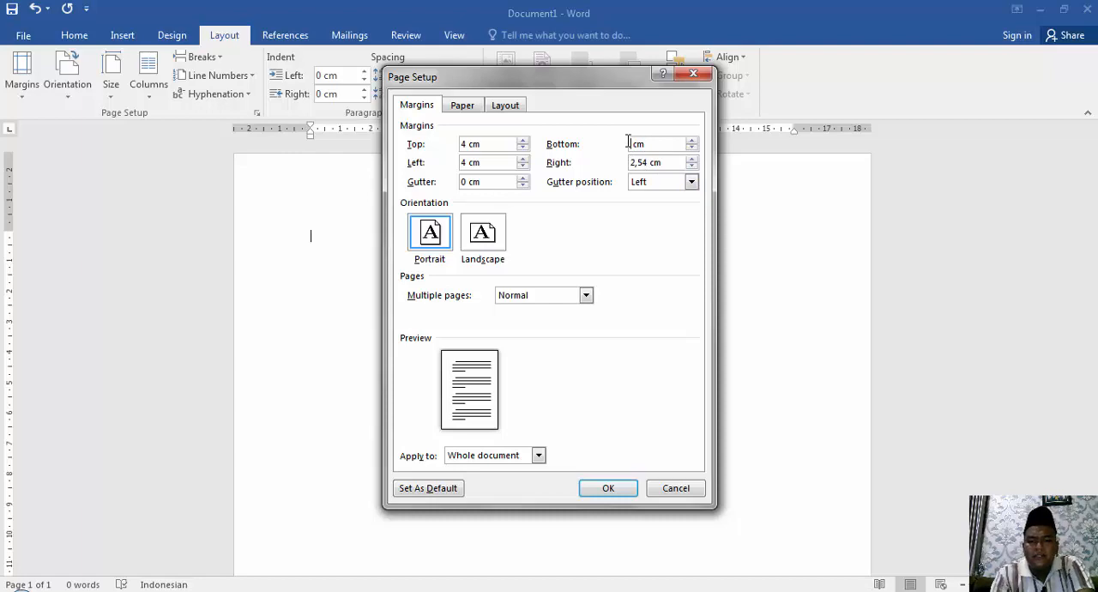
pyautogui.write('3')
pyautogui.click(647, 162)
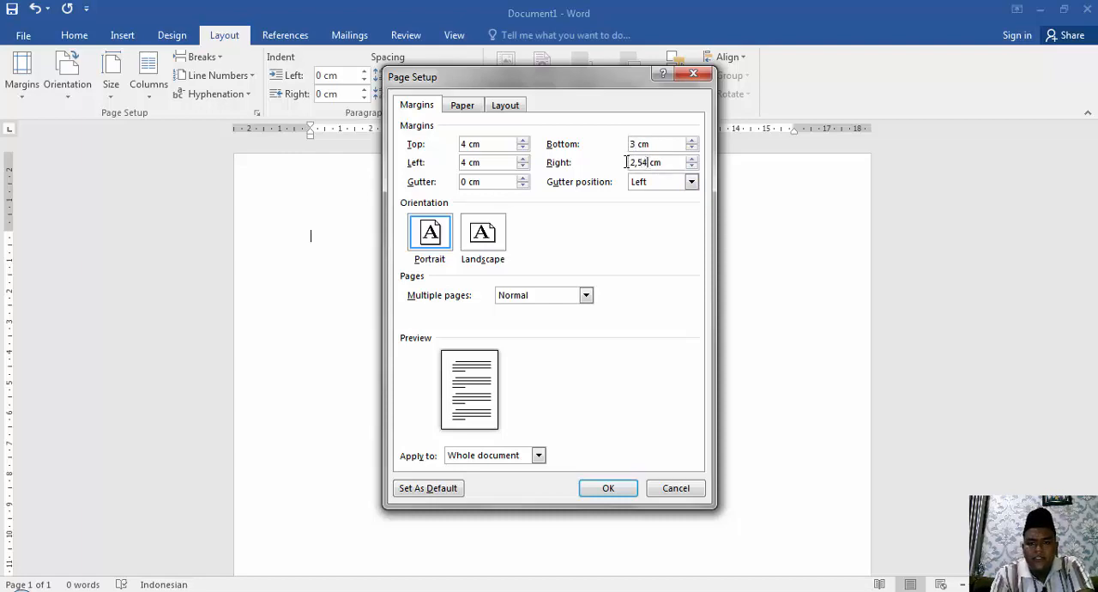
pyautogui.doubleClick(626, 162)
pyautogui.write('3')
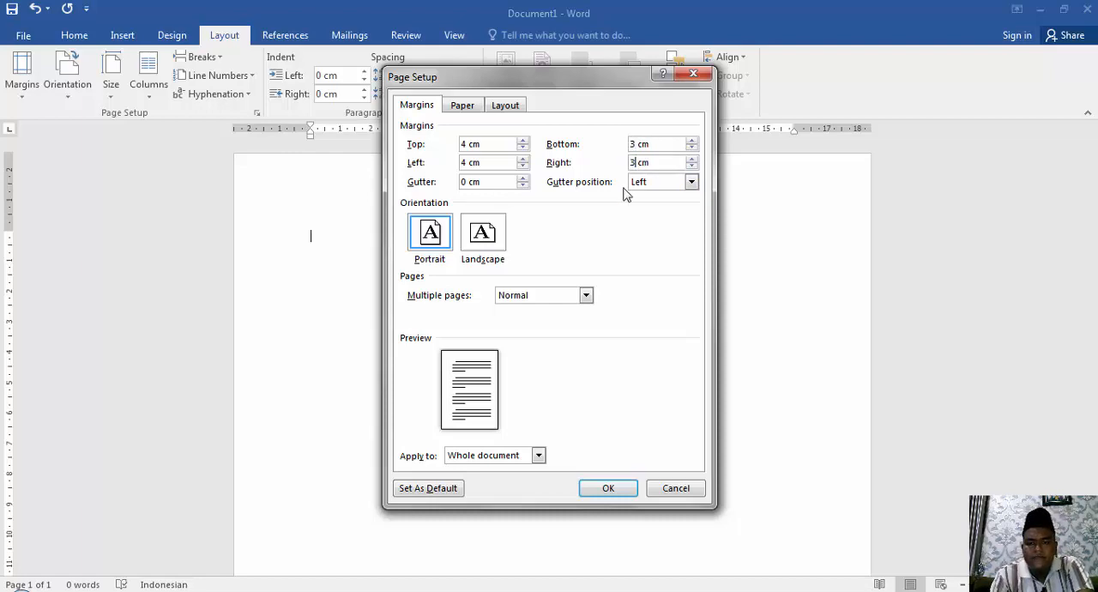
pyautogui.click(606, 489)
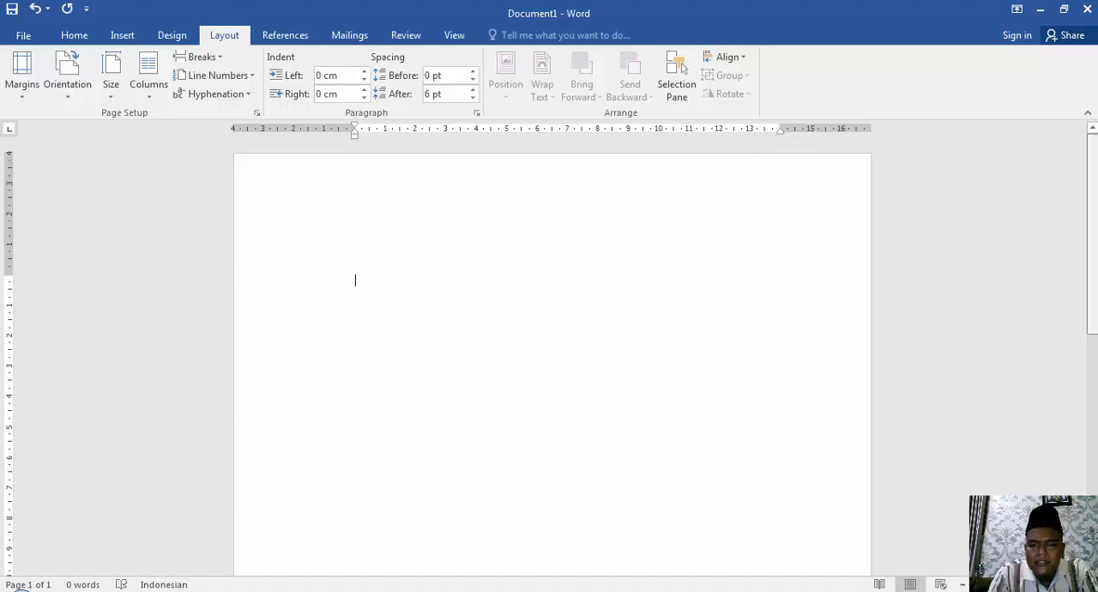
# Open the page's footer area to inspect the bottom margin, and close it again.
pyautogui.scroll(-8, 983, 272)
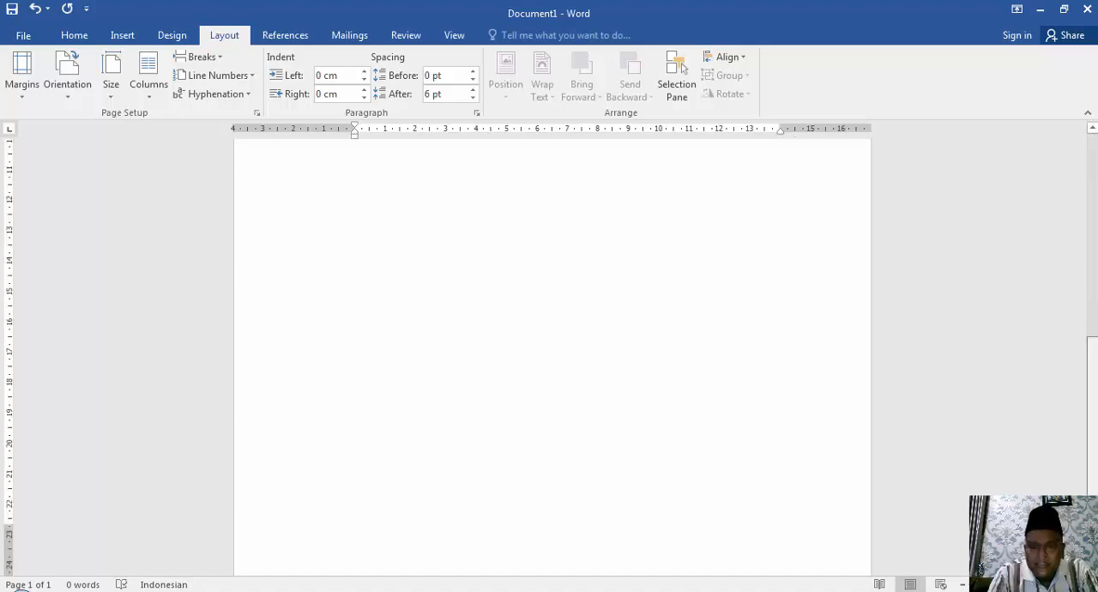
pyautogui.doubleClick(593, 517)
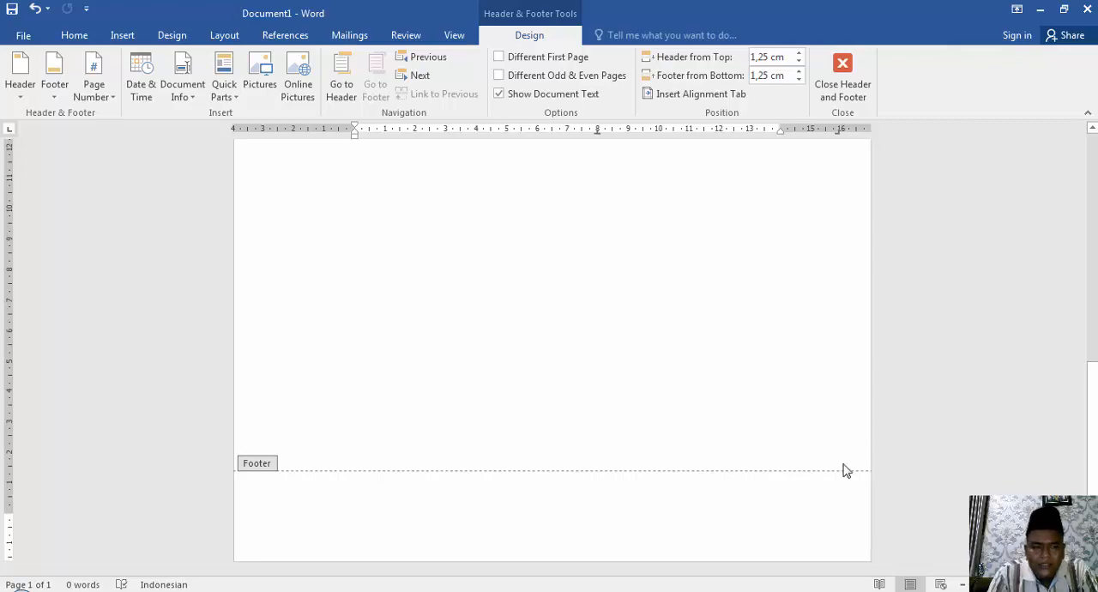
pyautogui.click(846, 96)
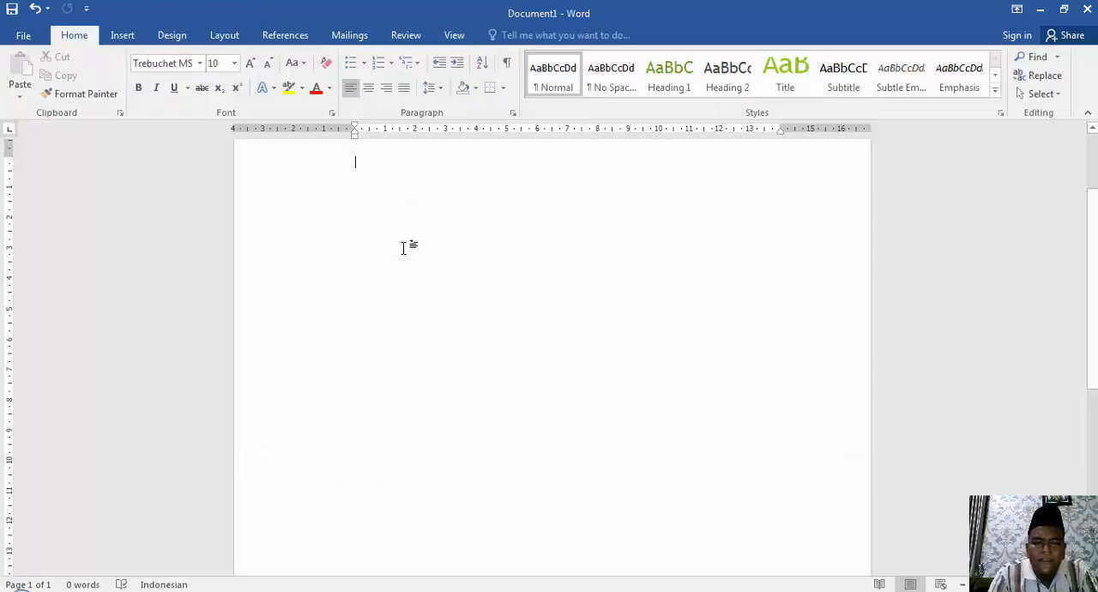
# Enter the chapter heading on the page as two lines, "BAB I" and "Pendahuluan".
pyautogui.moveTo(1092, 211); pyautogui.dragTo(1063, 112)
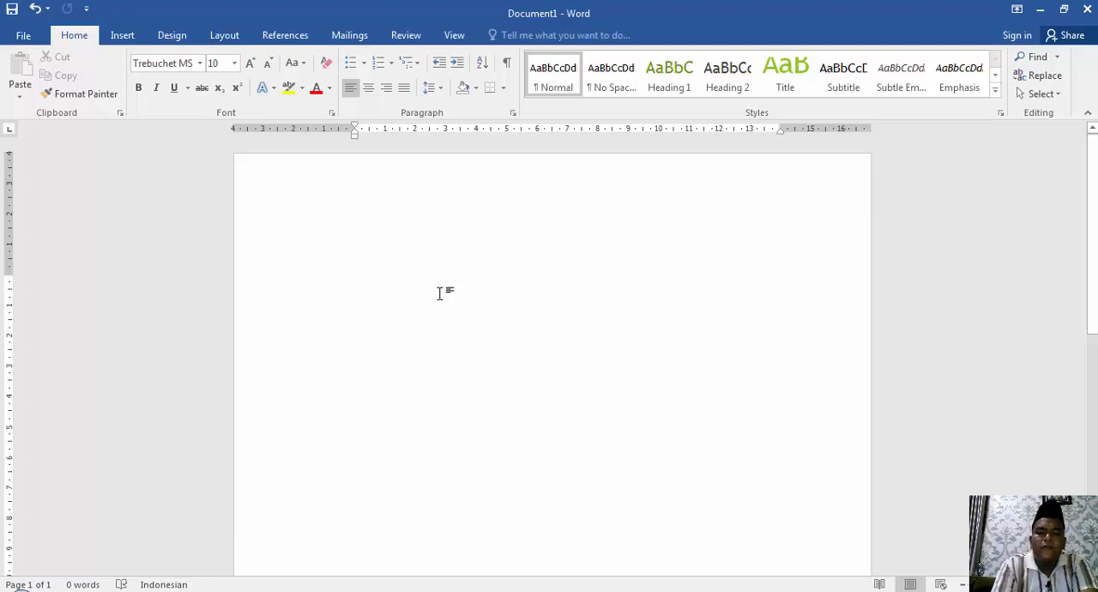
pyautogui.write('BAB I')
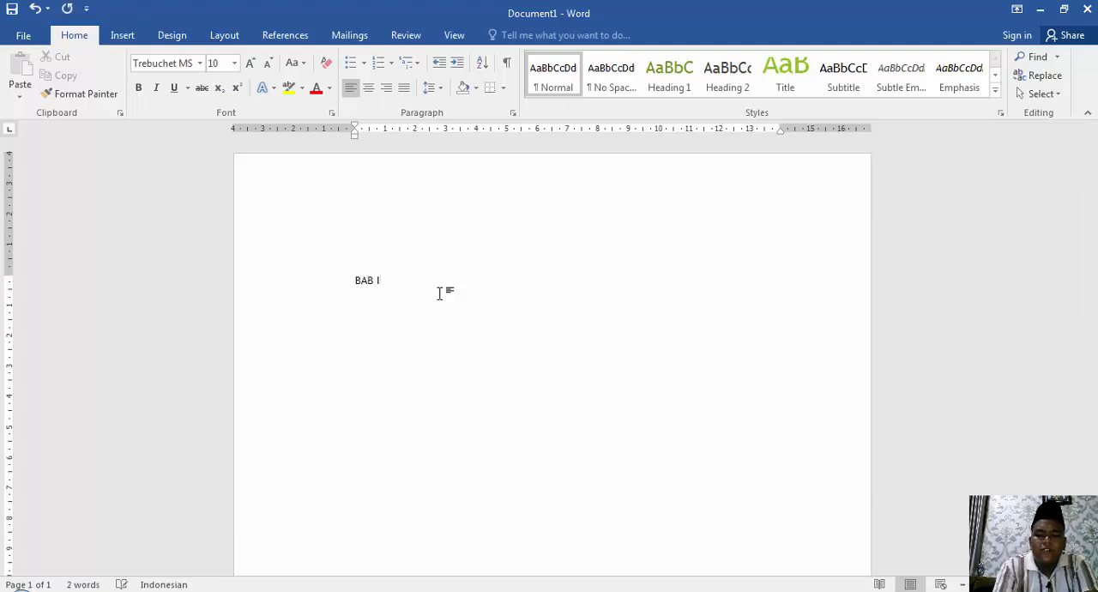
pyautogui.write(' Pendahuluan')
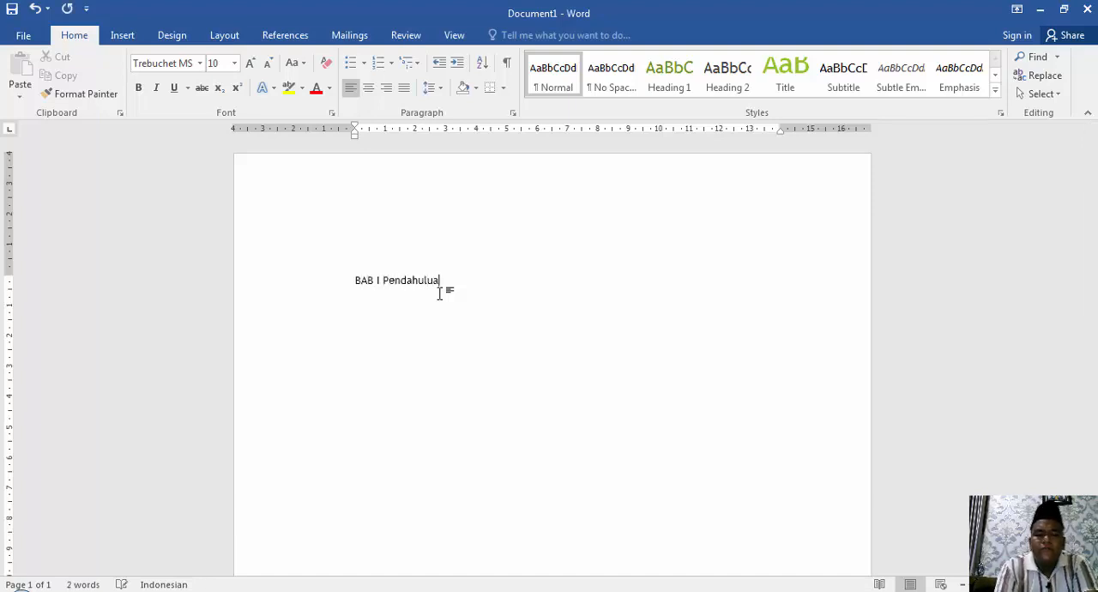
pyautogui.press('Left')
pyautogui.press('Left')
pyautogui.press('Left')
pyautogui.press('Left')
pyautogui.press('Left')
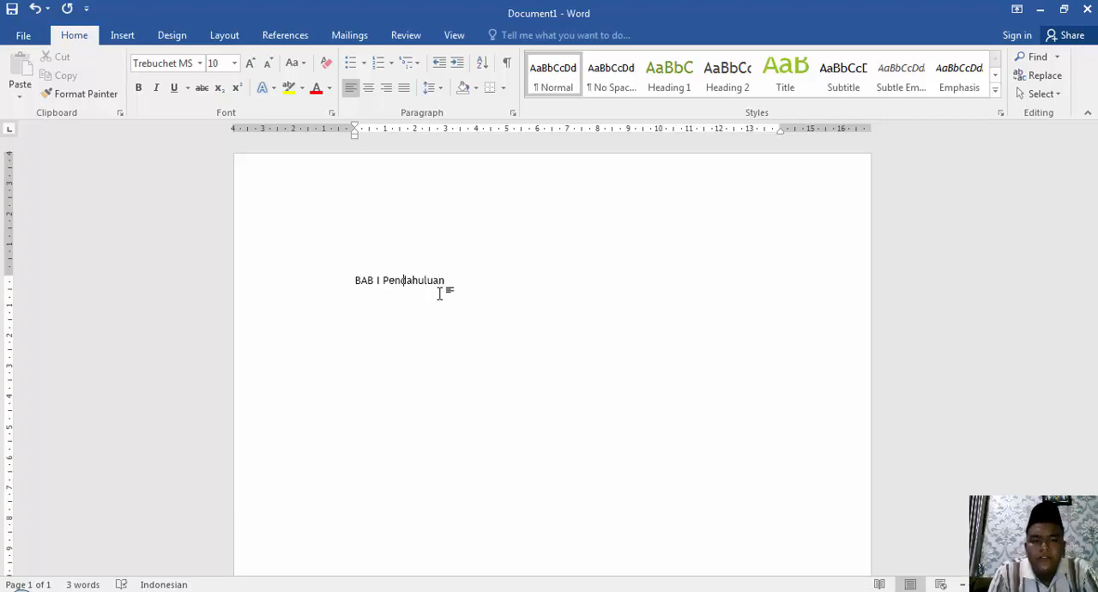
pyautogui.press('Return')
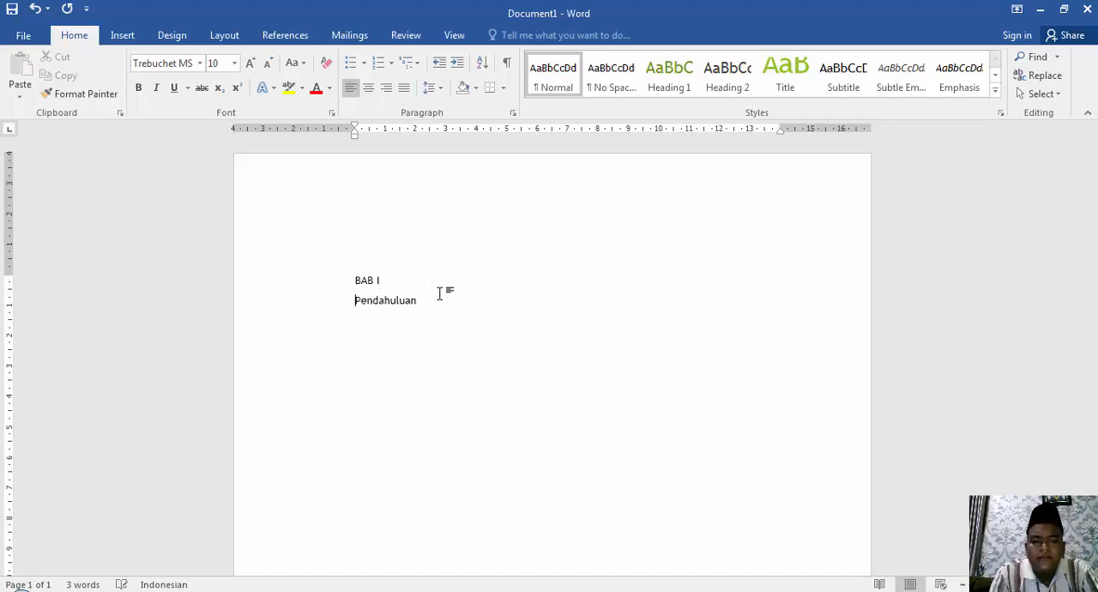
# Center both heading lines, make them bold and convert them to uppercase.
pyautogui.hotkey('shift', 'Down')
pyautogui.hotkey('shift', 'Down')
pyautogui.hotkey('ctrl', 'e')
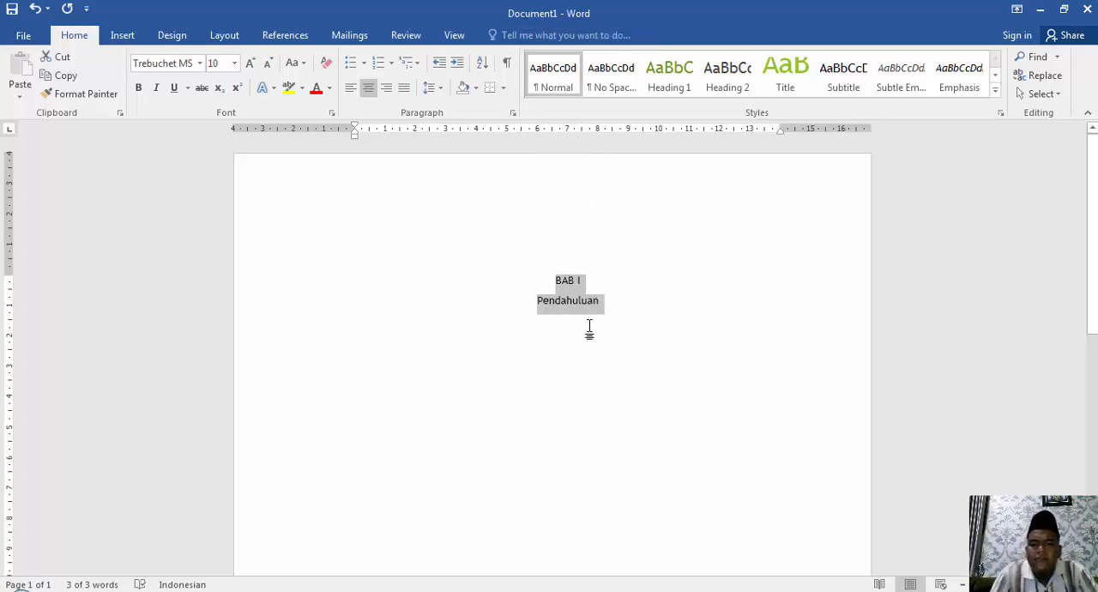
pyautogui.hotkey('ctrl', 'b')
pyautogui.hotkey('shift', 'F3')
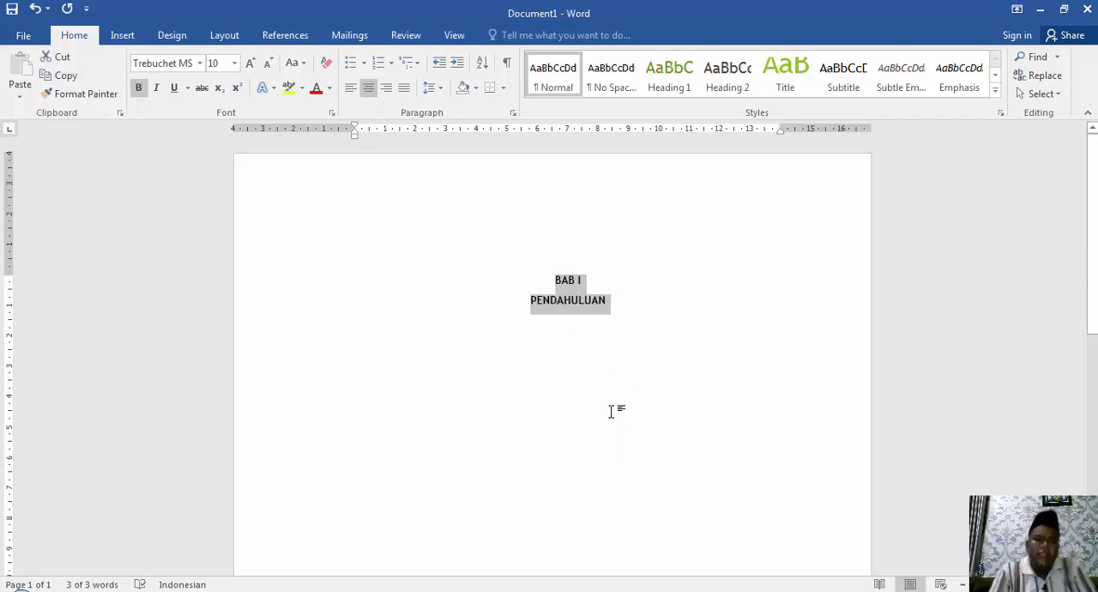
pyautogui.click(243, 39)
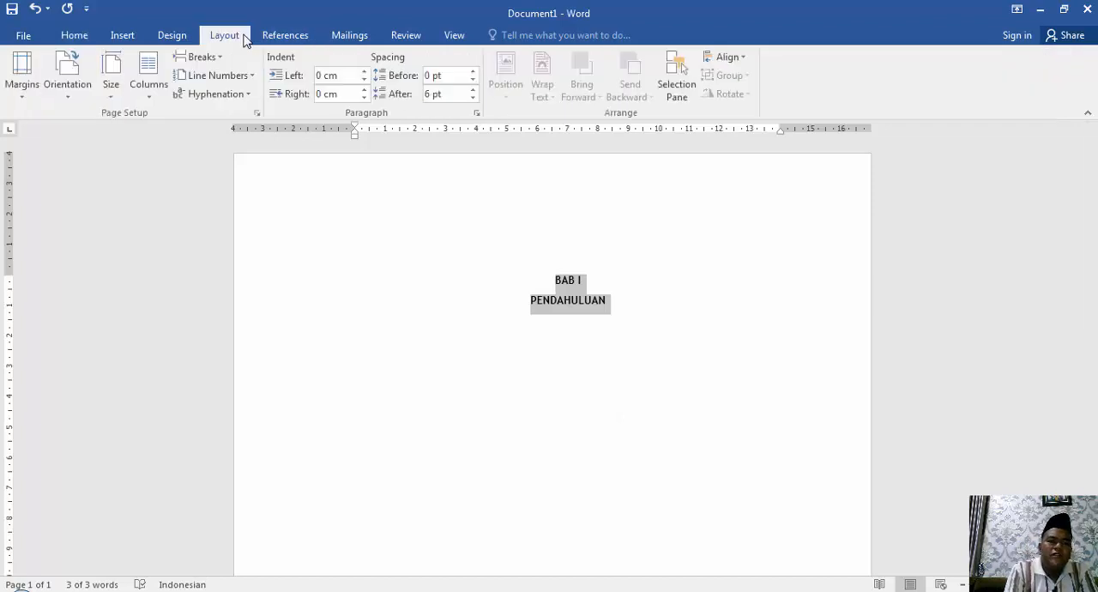
pyautogui.click(151, 98)
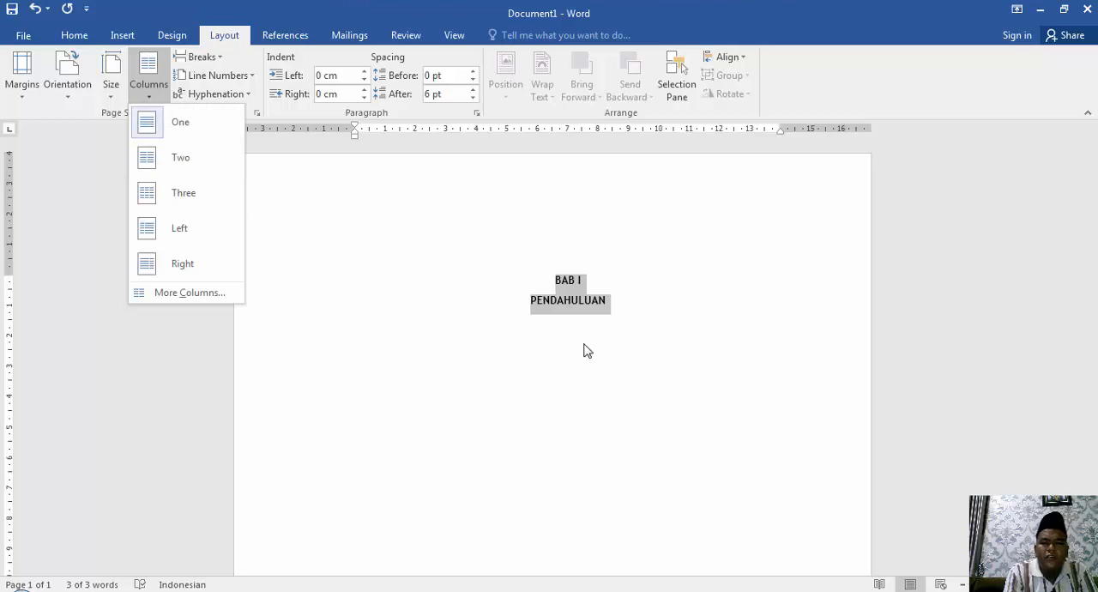
pyautogui.click(633, 306)
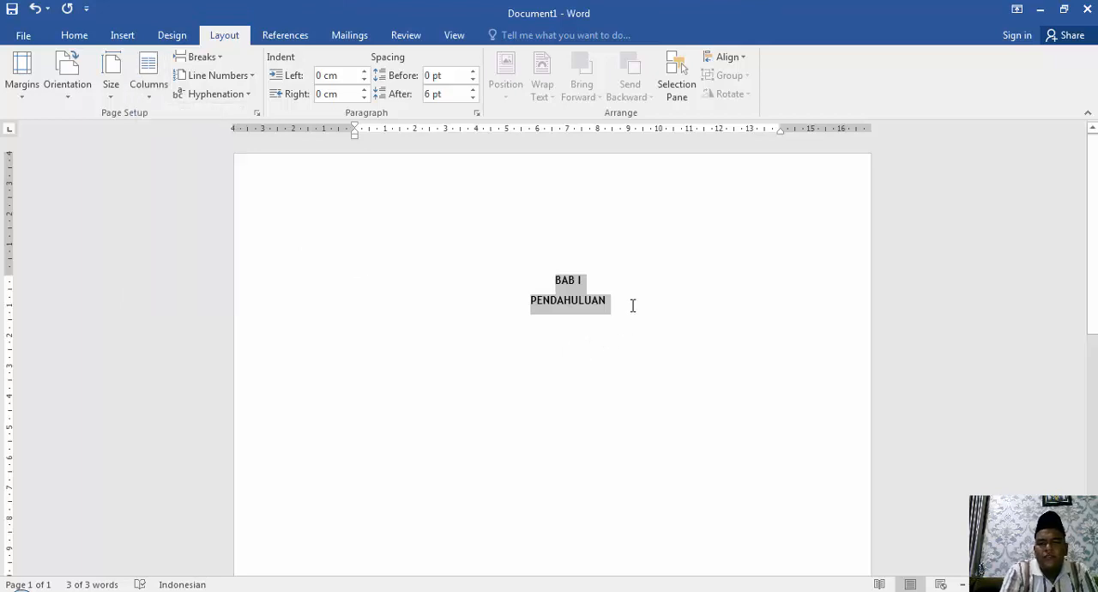
# Start a new paragraph below the heading, set the page to two columns, and enter the sample text "jajsdfhj".
pyautogui.click(633, 306)
pyautogui.press('Return')
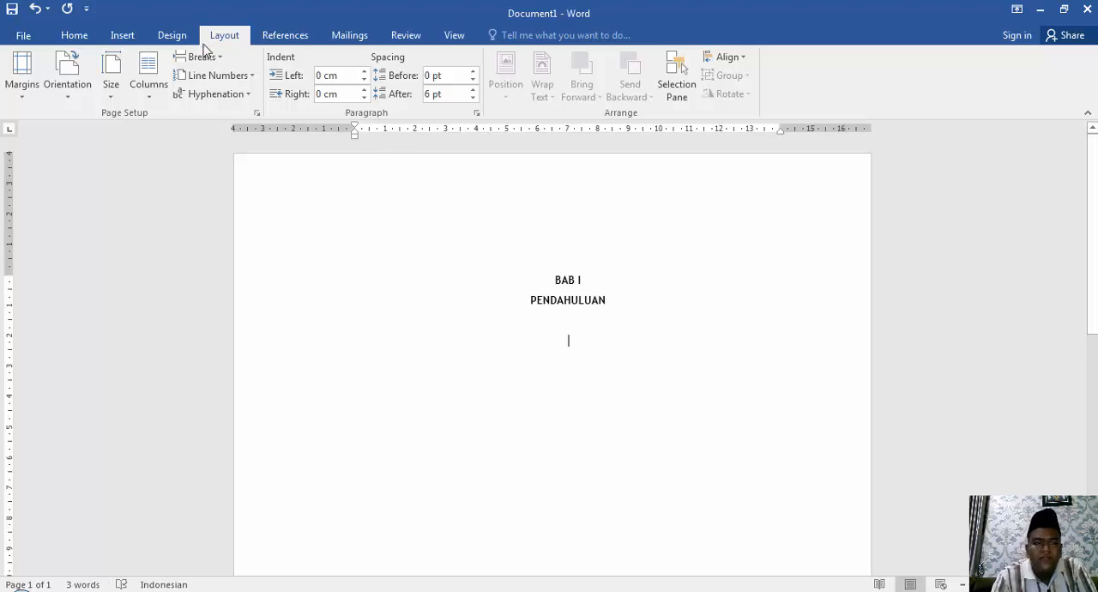
pyautogui.click(150, 100)
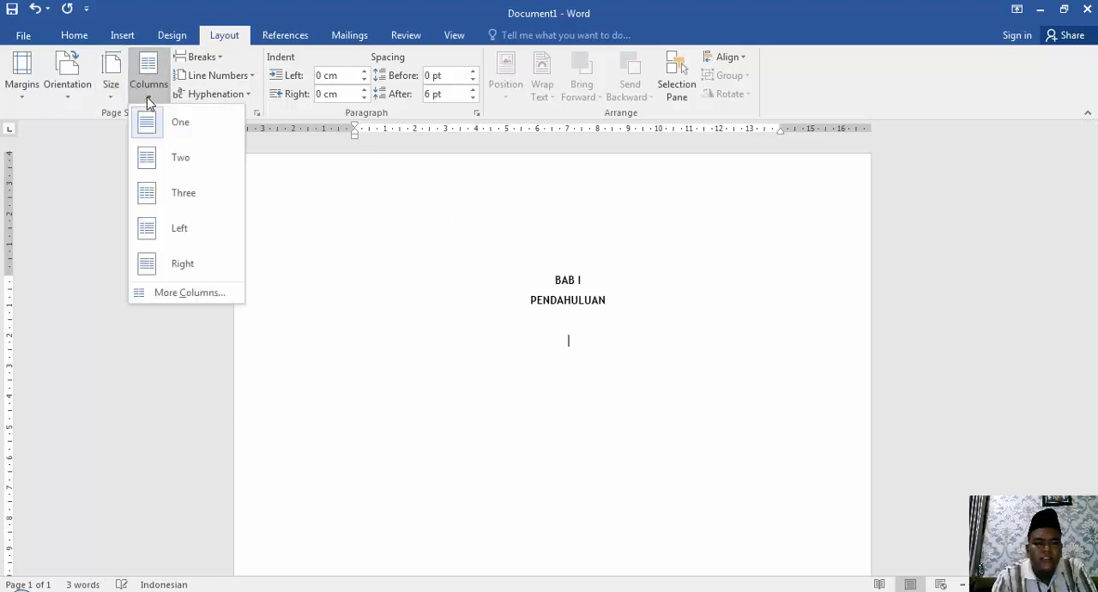
pyautogui.click(169, 163)
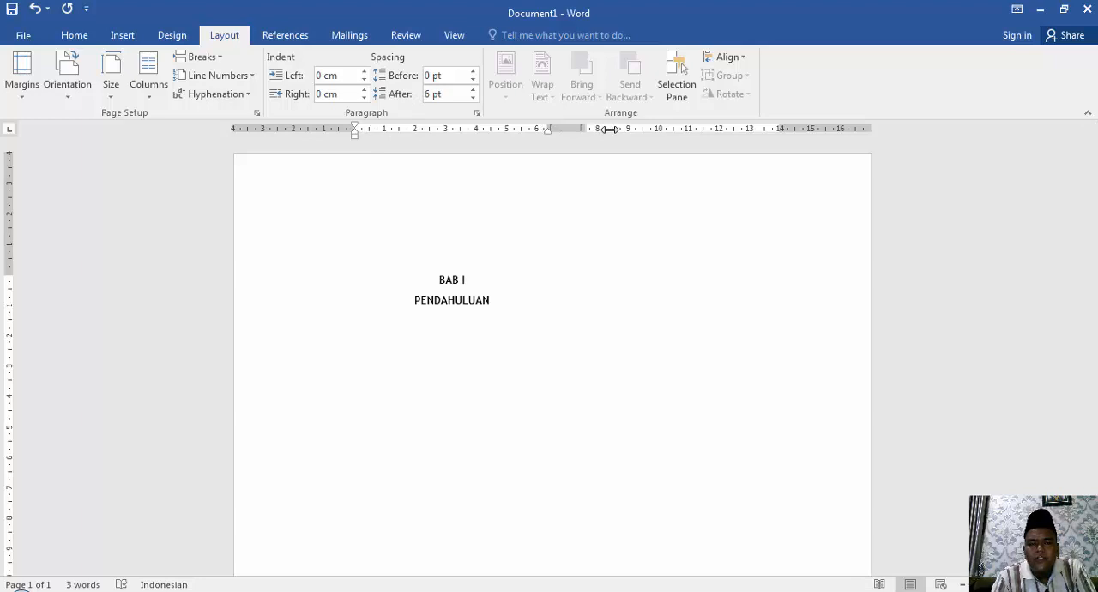
pyautogui.write('jajsdfhj')
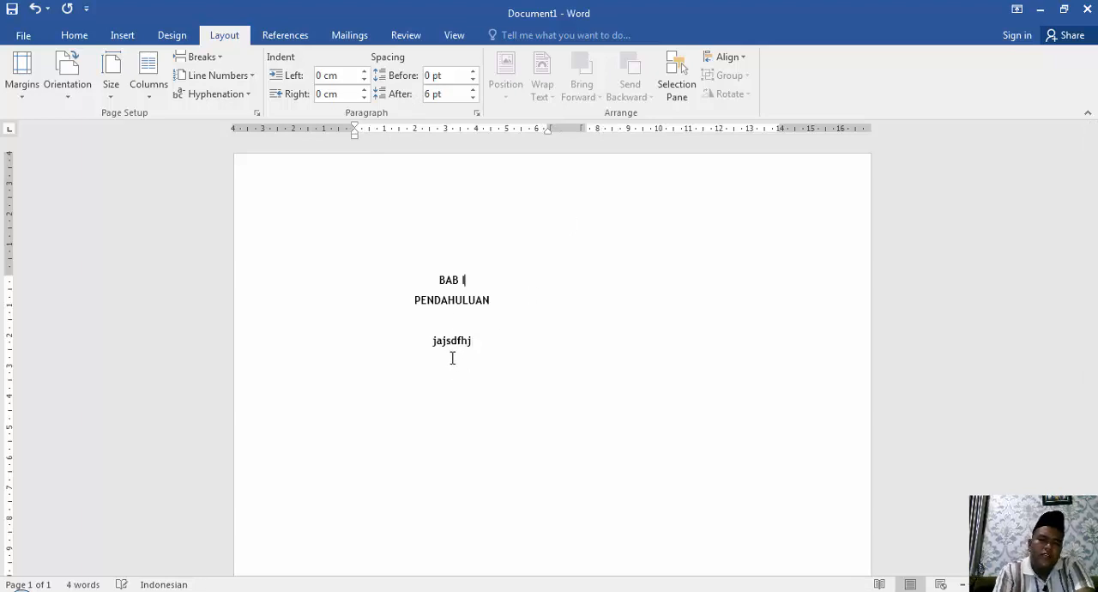
# Delete the two heading lines and the sample text "jajsdfhj" from the page.
pyautogui.hotkey('shift', 'Down')
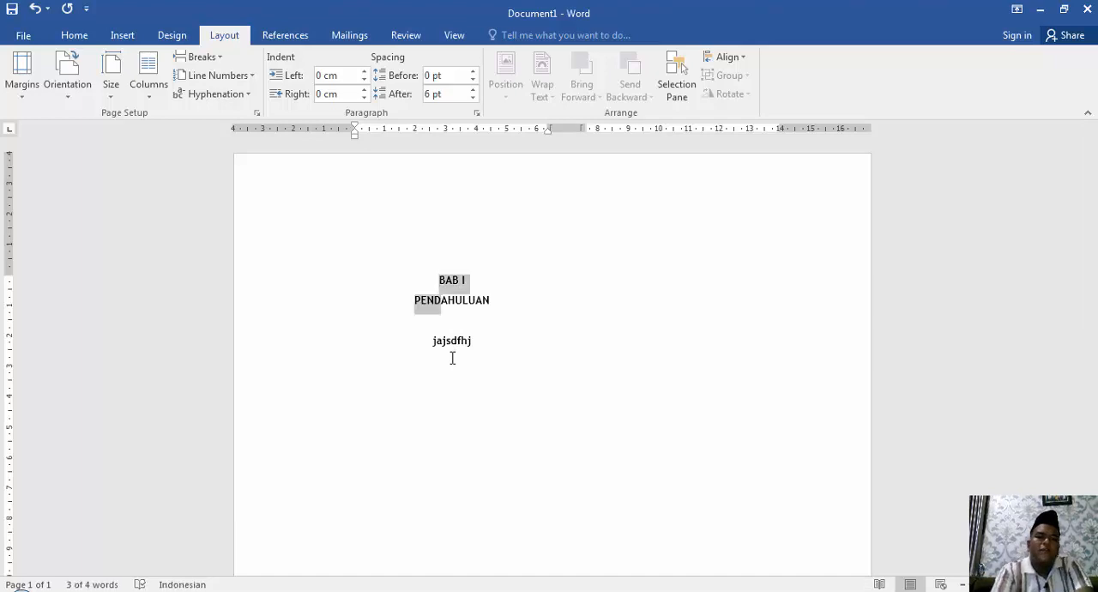
pyautogui.hotkey('shift', 'Left')
pyautogui.hotkey('shift', 'Left')
pyautogui.hotkey('shift', 'End')
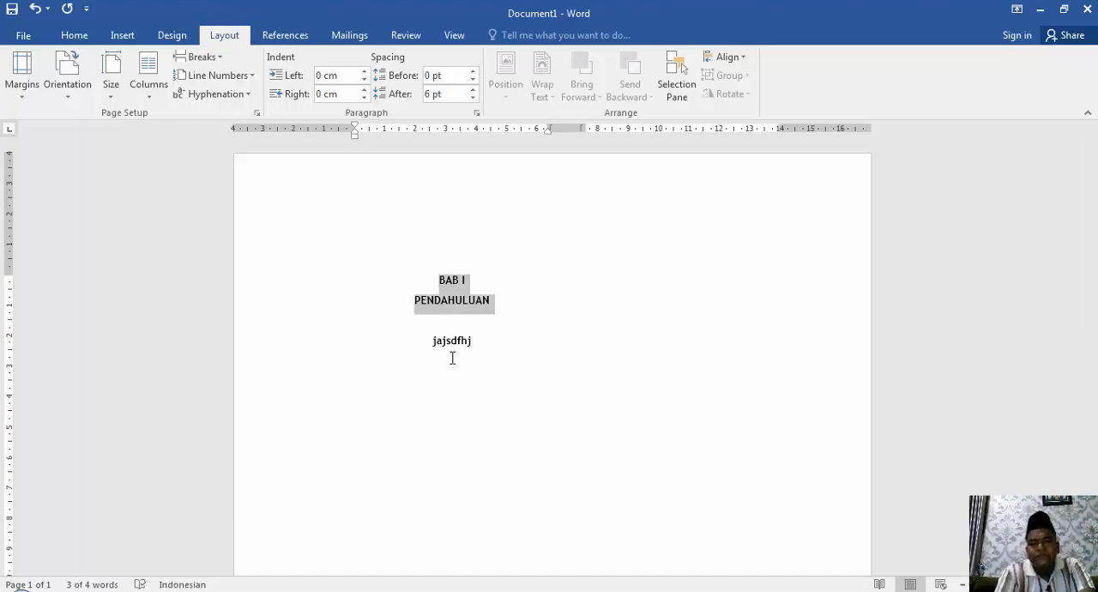
pyautogui.press('Delete')
pyautogui.hotkey('shift', 'Down')
pyautogui.hotkey('shift', 'End')
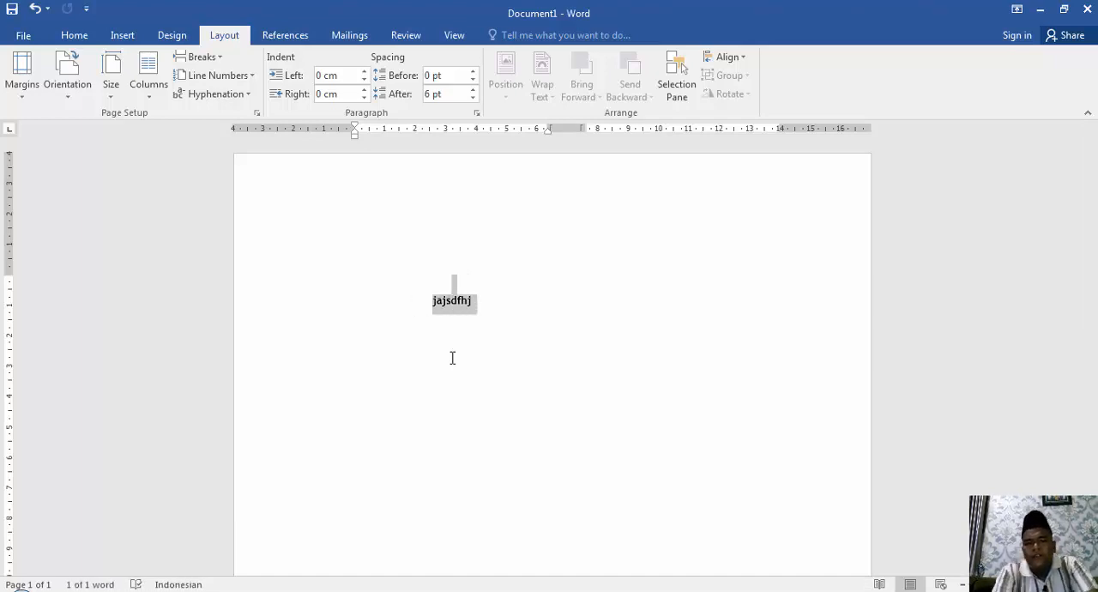
pyautogui.press('Delete')
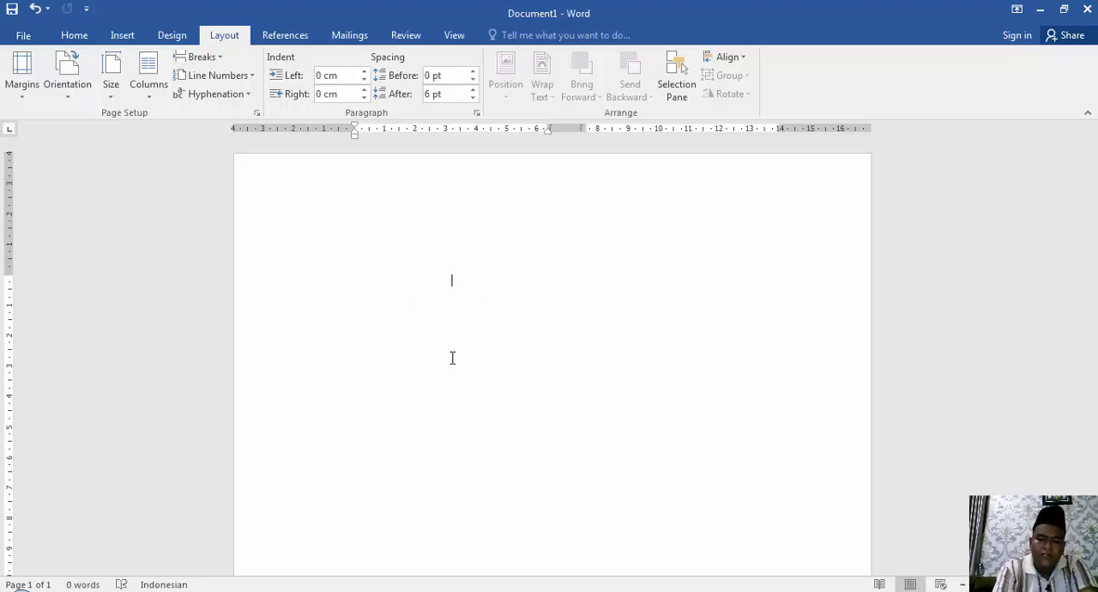
# Enter the article title "Aplikasi Pendeteksi Kebocoran GAS Alam" at the start of the first column.
pyautogui.write('Aplikasi P')
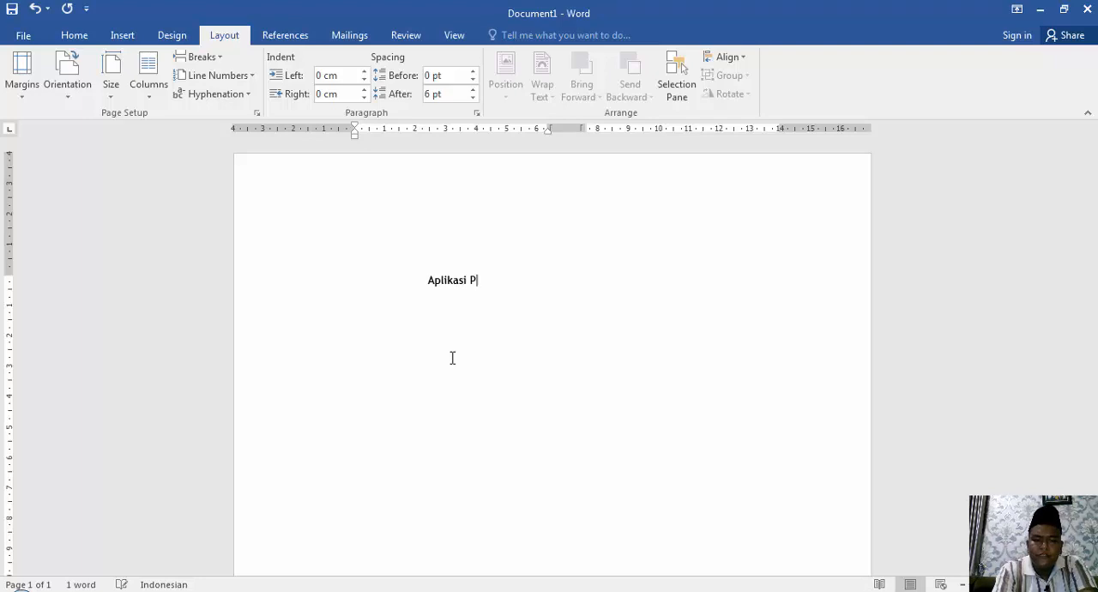
pyautogui.write('endeteksi ')
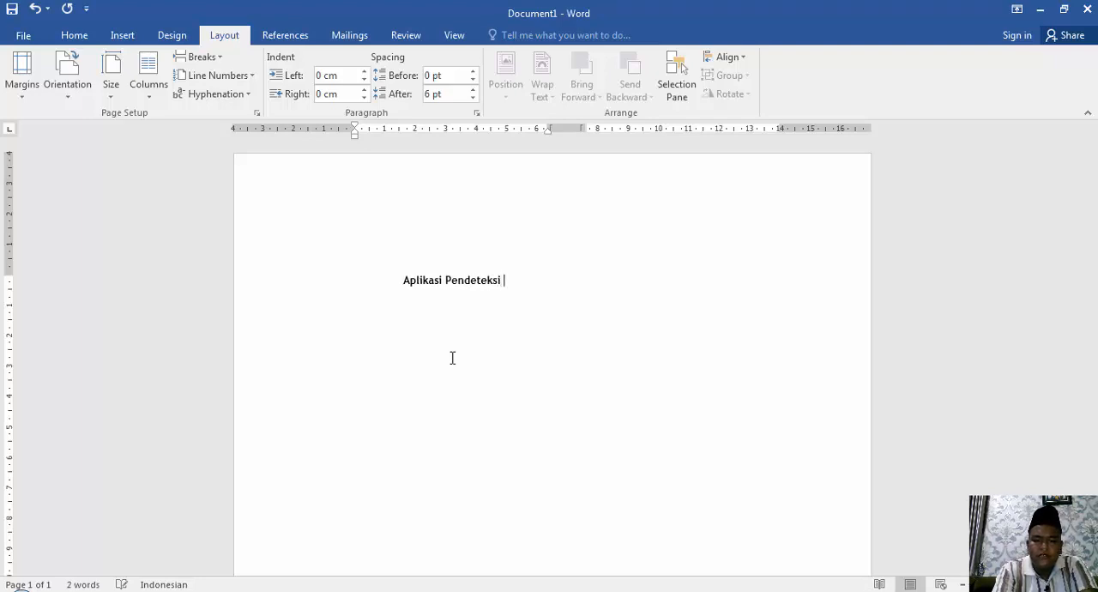
pyautogui.write('Kebocoran ')
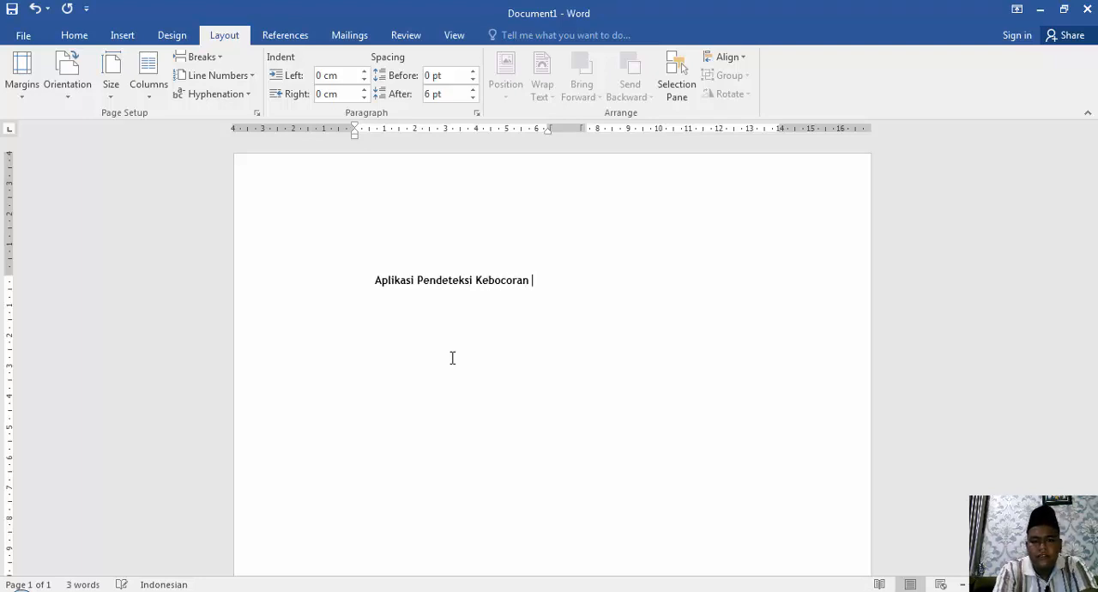
pyautogui.write('GAs')
pyautogui.press('BackSpace')
pyautogui.press('BackSpace')
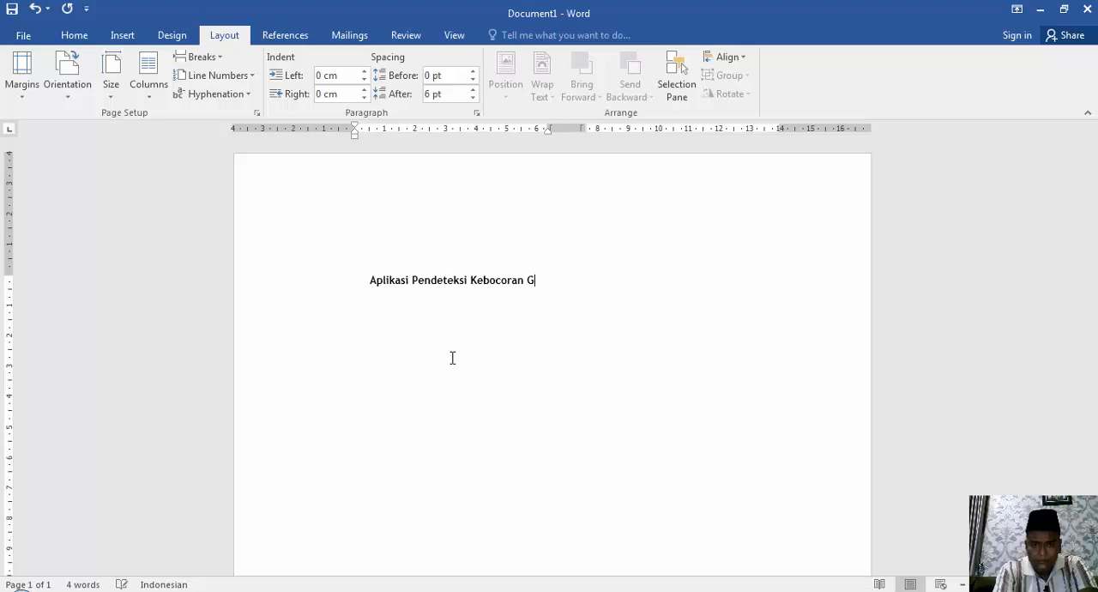
pyautogui.write('AS Alam')
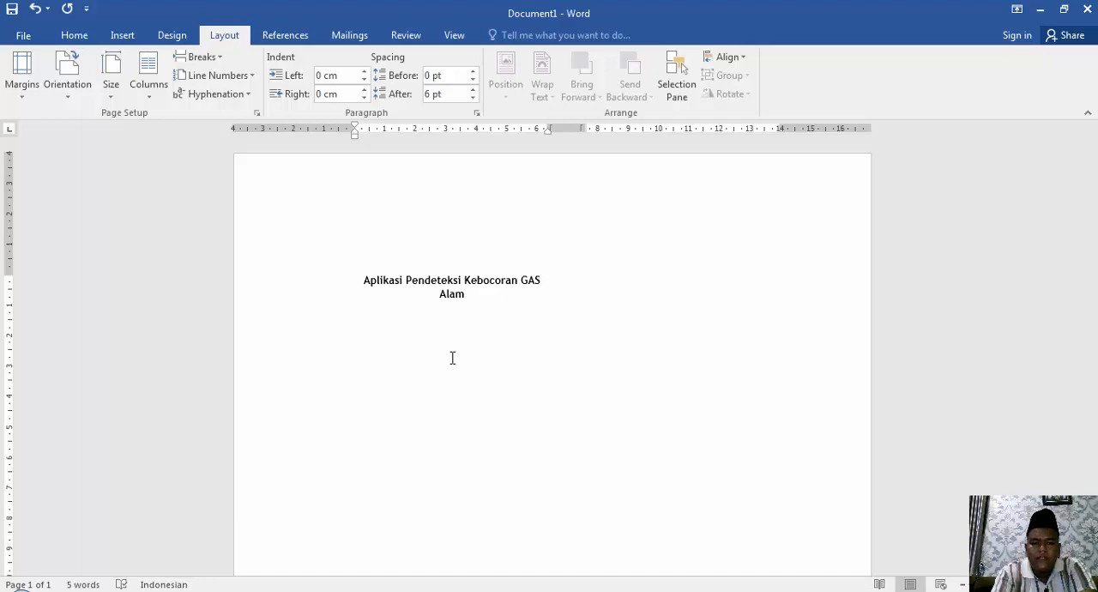
# Add the author's e-mail address on its own line below the article title.
pyautogui.press('Return')
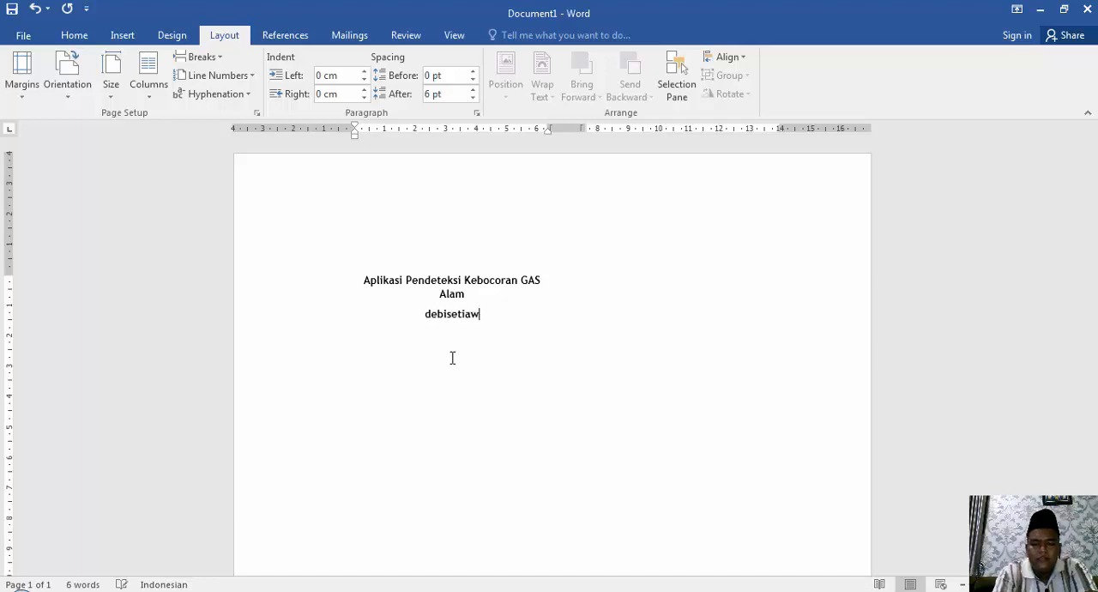
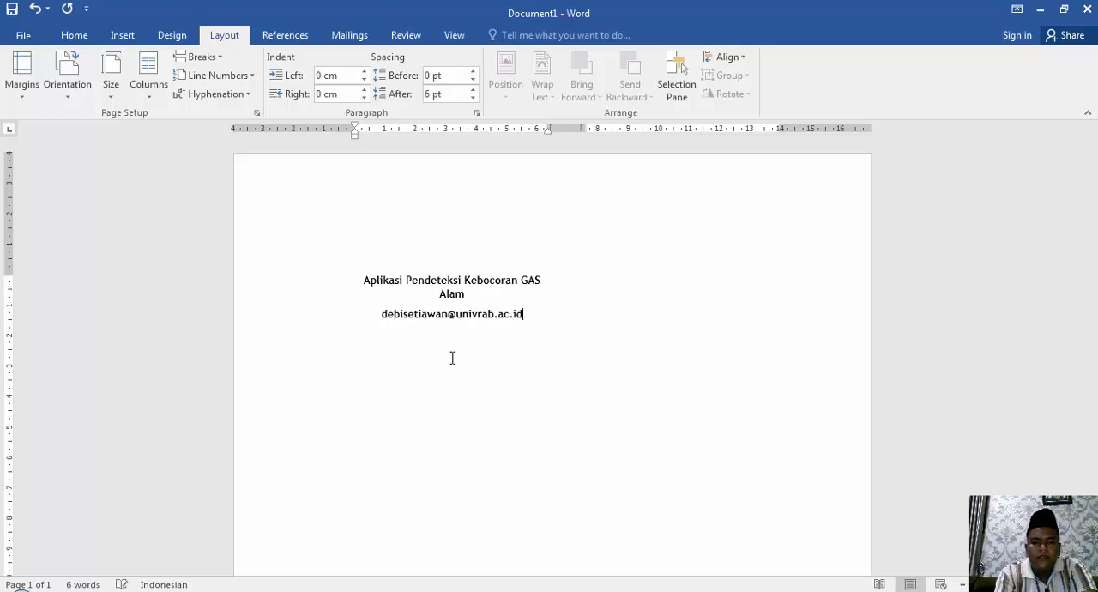
pyautogui.press('Return')
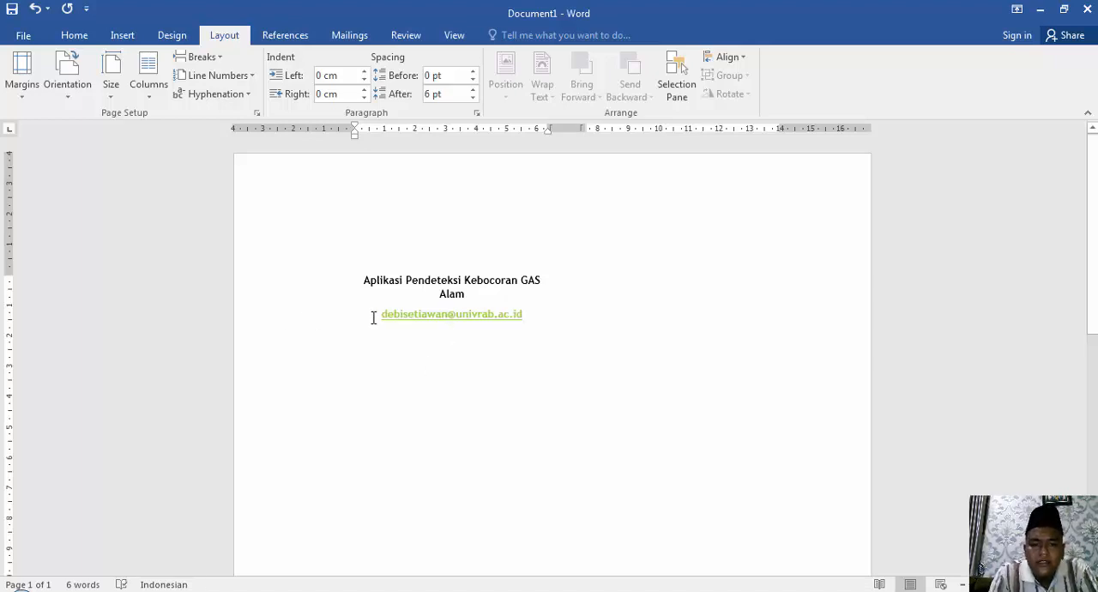
# Change the e-mail line's font color to dark blue from the standard color palette and remove its bold formatting.
pyautogui.moveTo(373, 317); pyautogui.dragTo(507, 317)
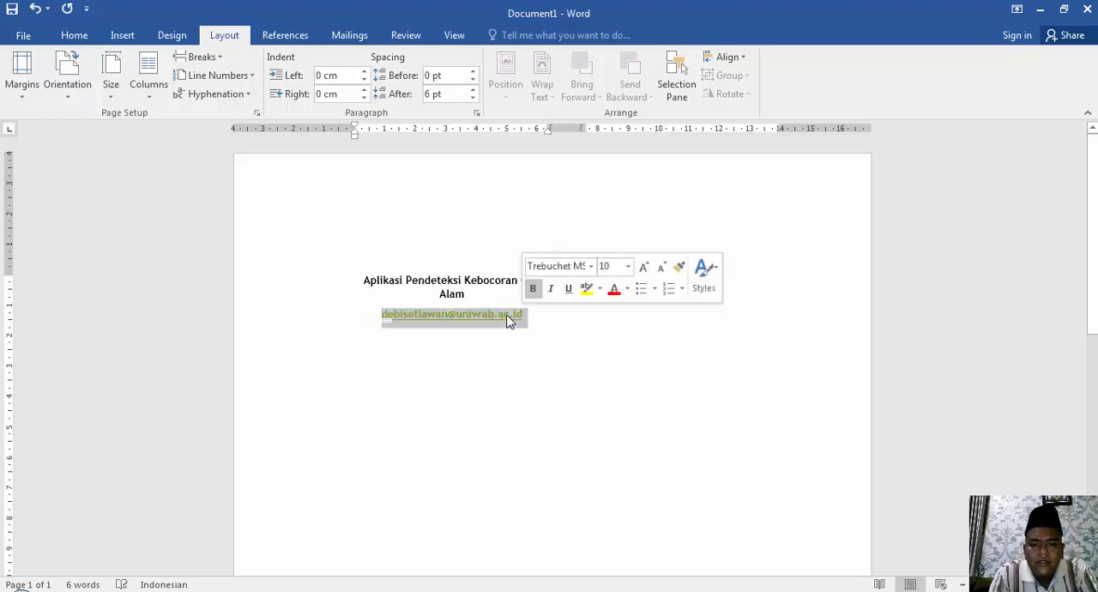
pyautogui.click(629, 290)
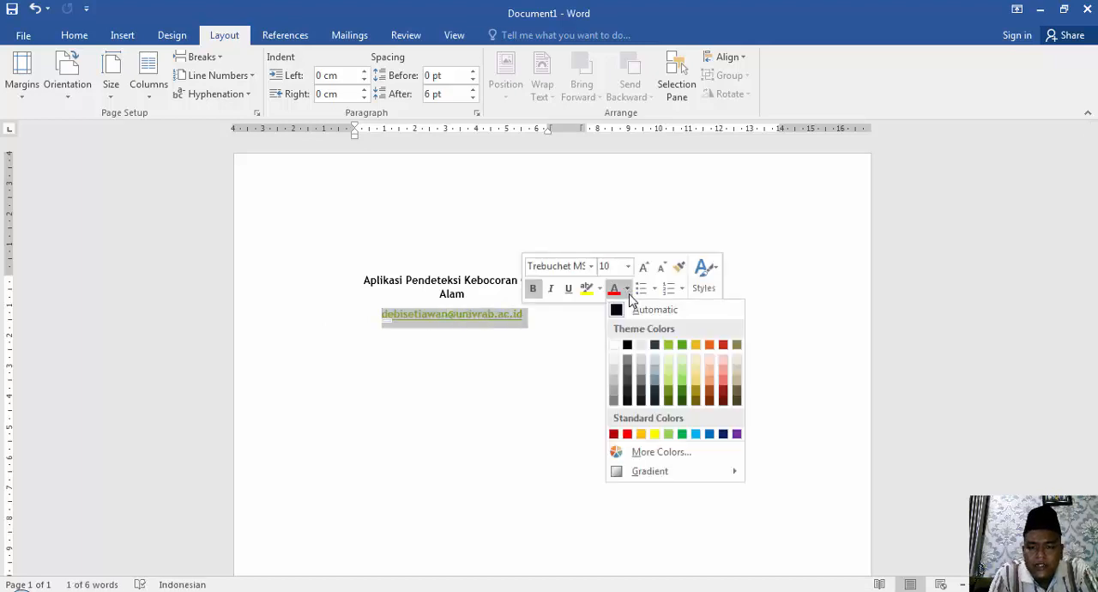
pyautogui.click(713, 452)
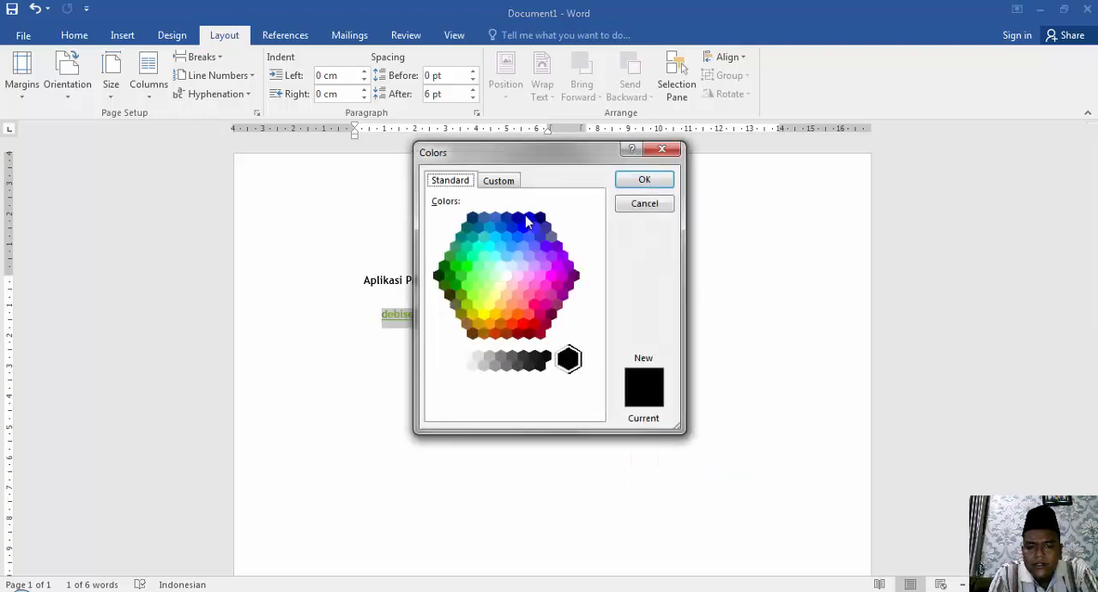
pyautogui.click(527, 216)
pyautogui.click(639, 180)
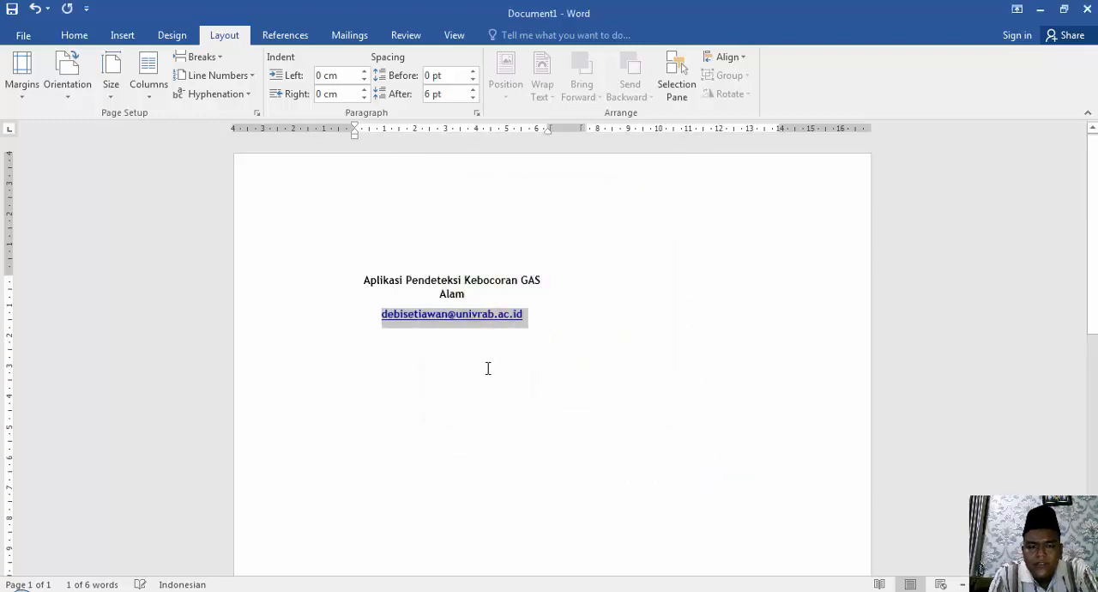
pyautogui.hotkey('ctrl', 'b')
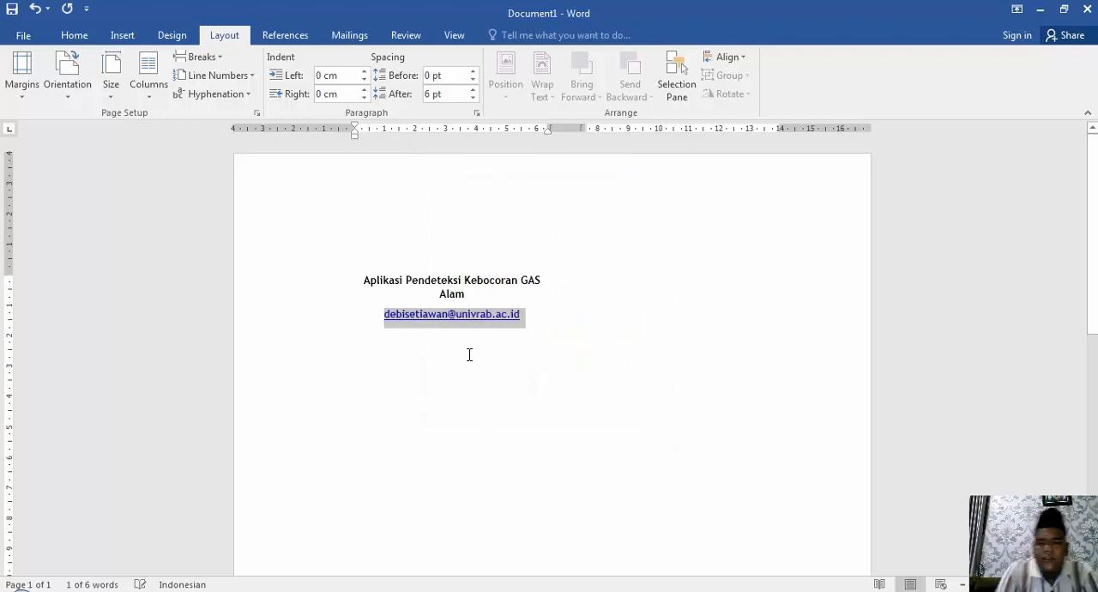
# Enter "Universitas Abdurrab" as the affiliation line below the e-mail address and start a new line.
pyautogui.click(469, 355)
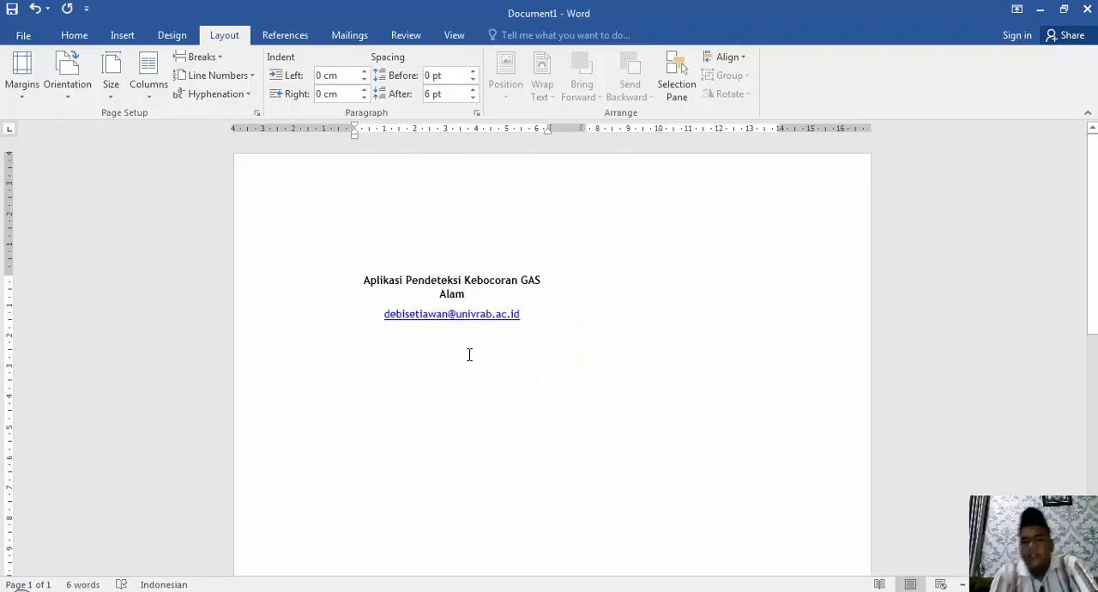
pyautogui.write('Univ')
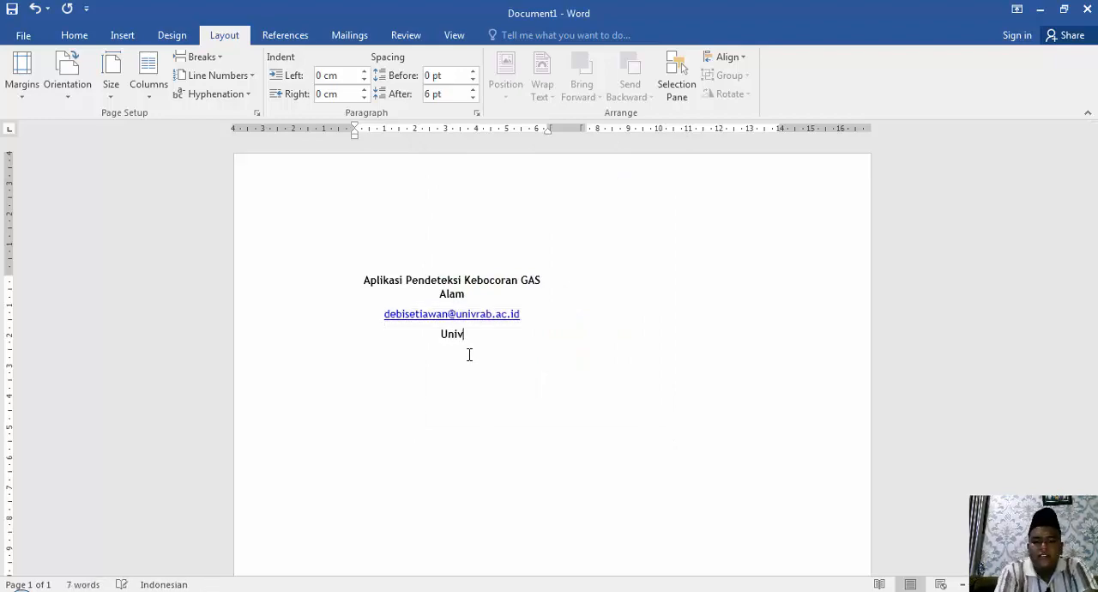
pyautogui.write('ersitas')
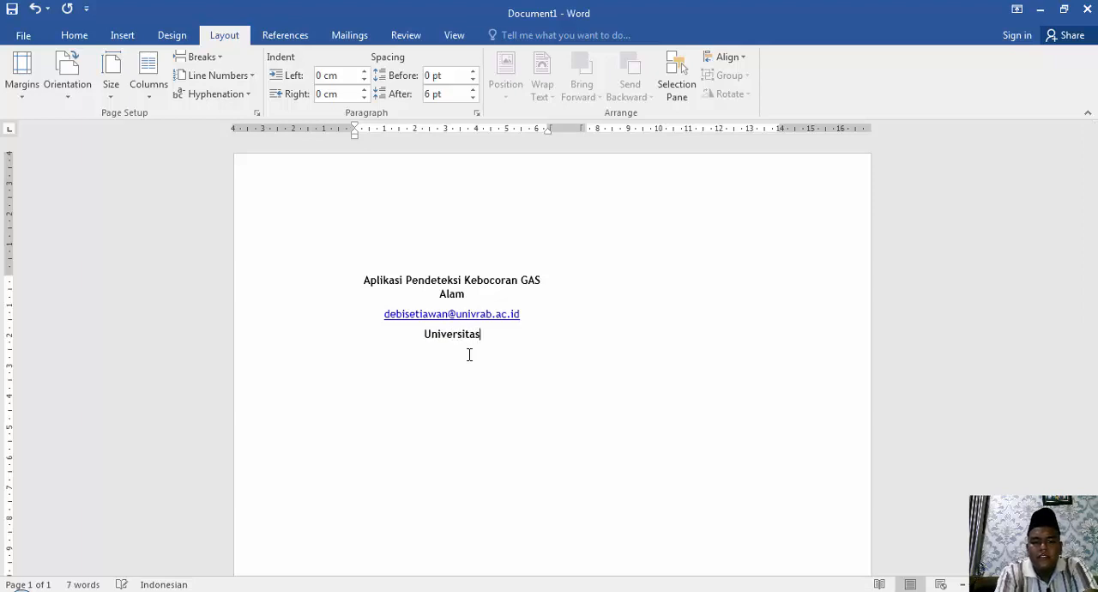
pyautogui.write(' Abdu')
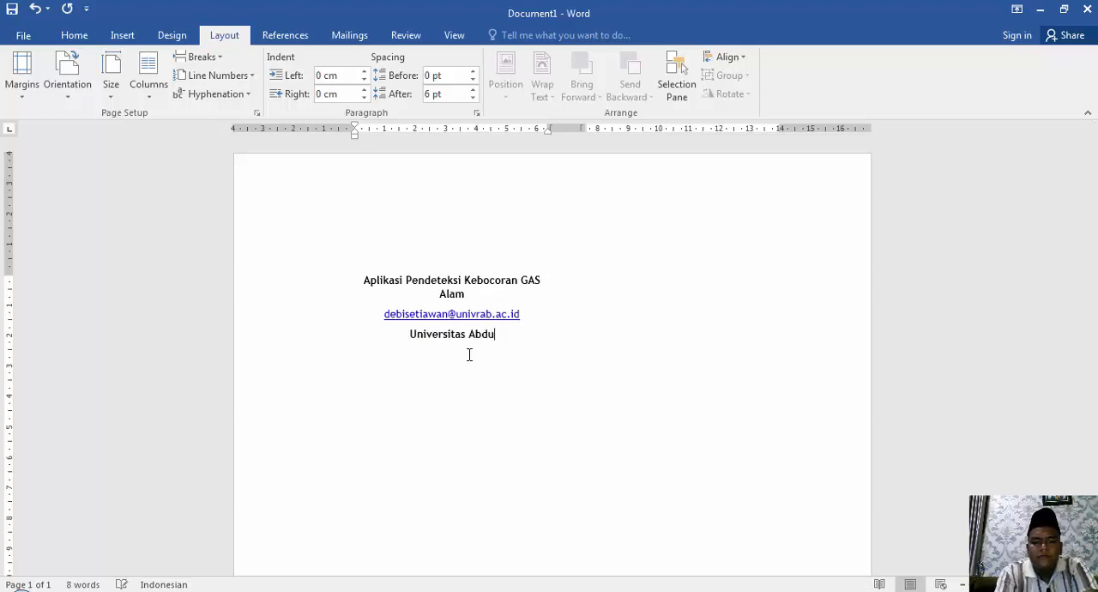
pyautogui.write('rrab')
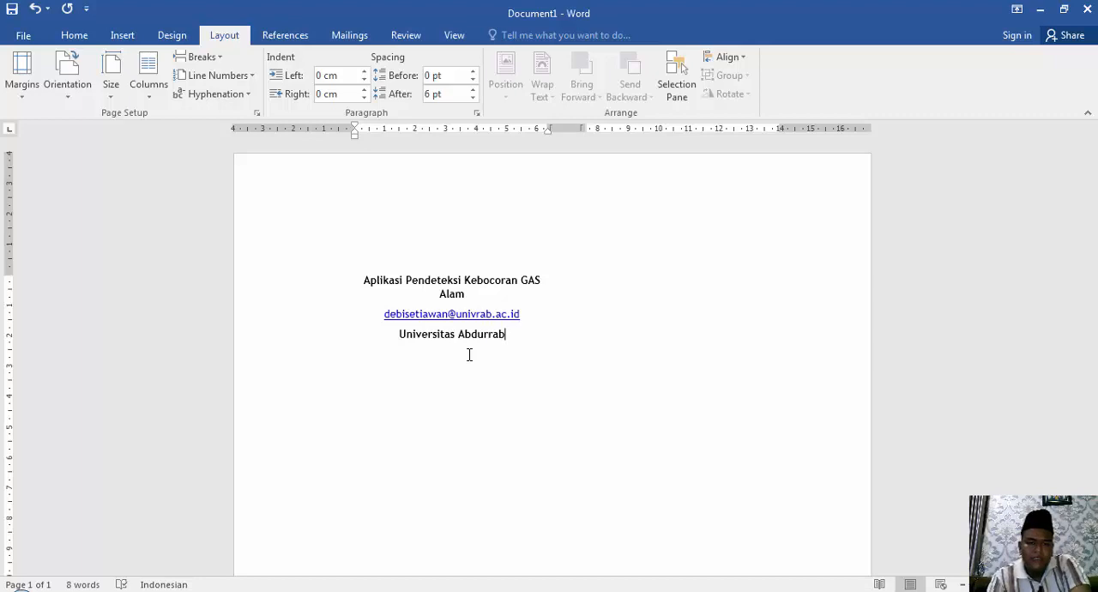
pyautogui.press('Return')
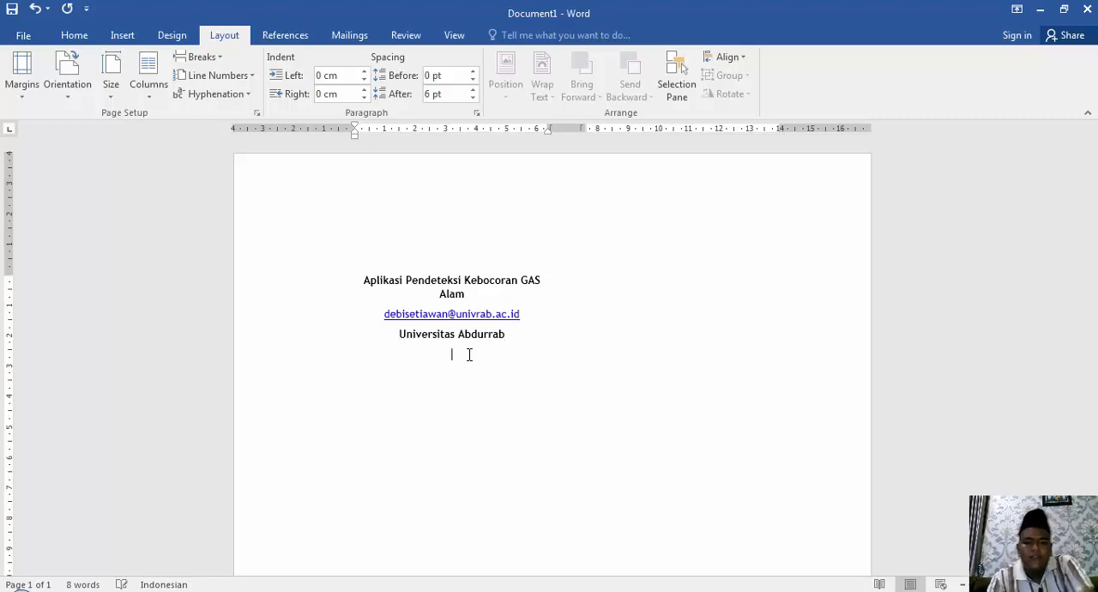
# Add left-aligned section headings "Pendahuluan", "Metode Penelitian" and "Hasil Dan Pembahasan" on separate lines below the affiliation.
pyautogui.hotkey('ctrl', 'l')
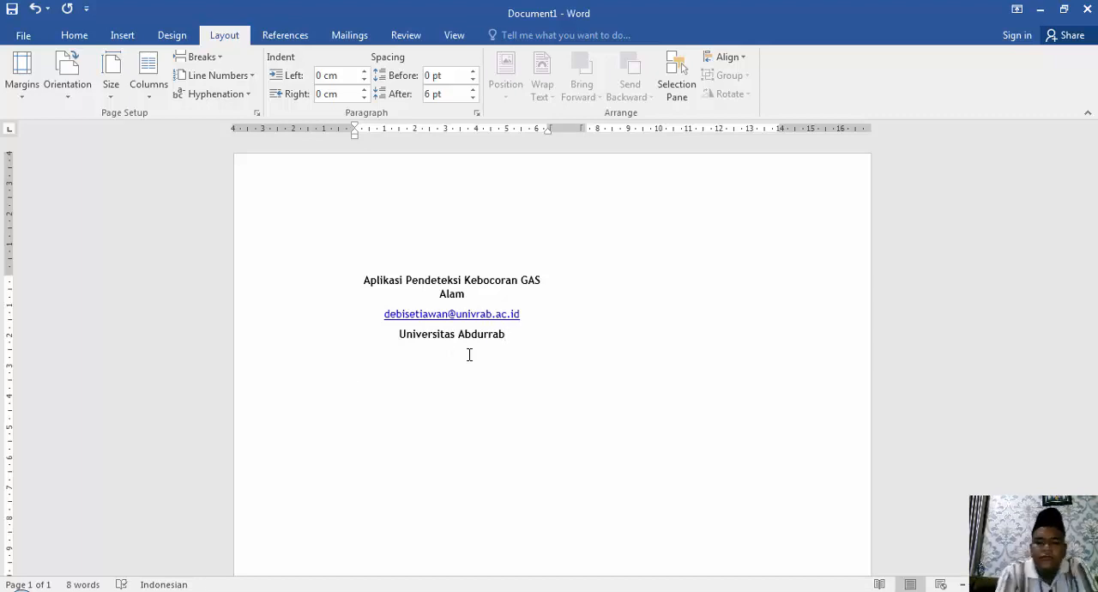
pyautogui.write('Pendahuluan')
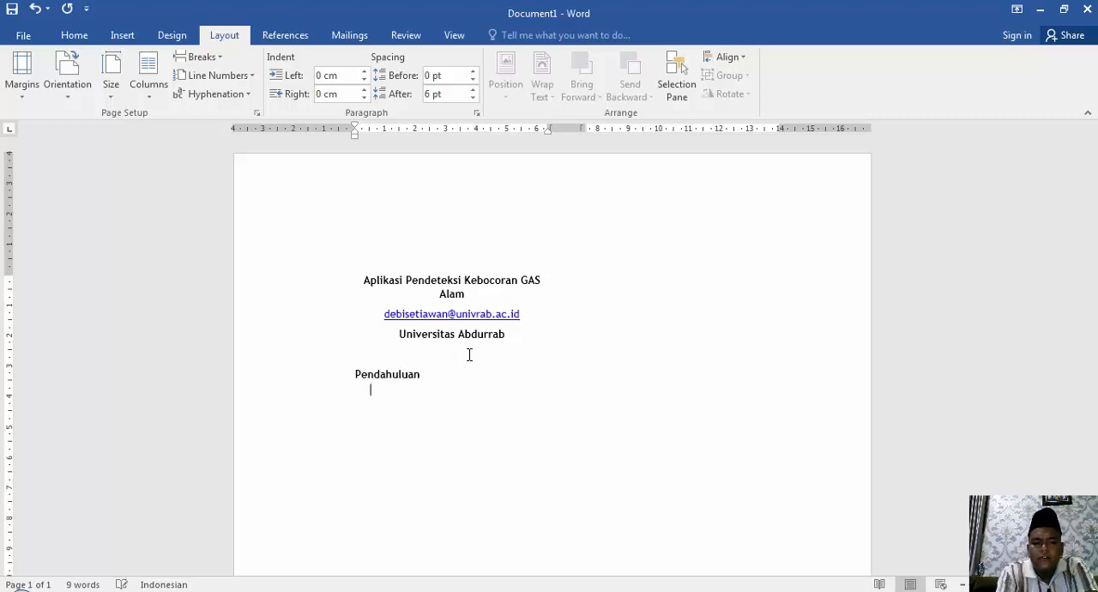
pyautogui.press('BackSpace')
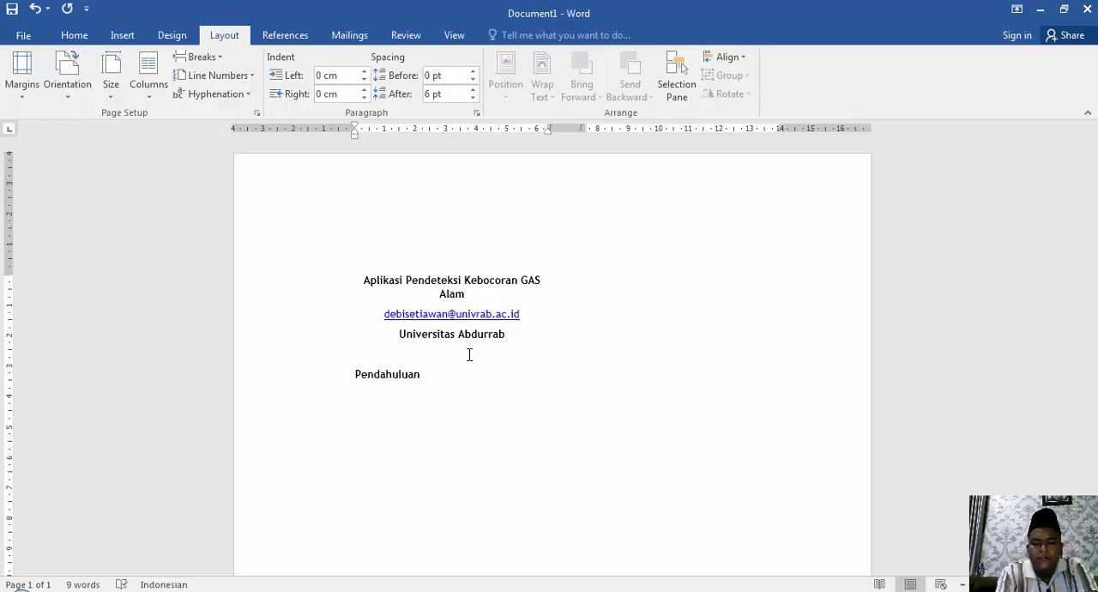
pyautogui.write('Metode')
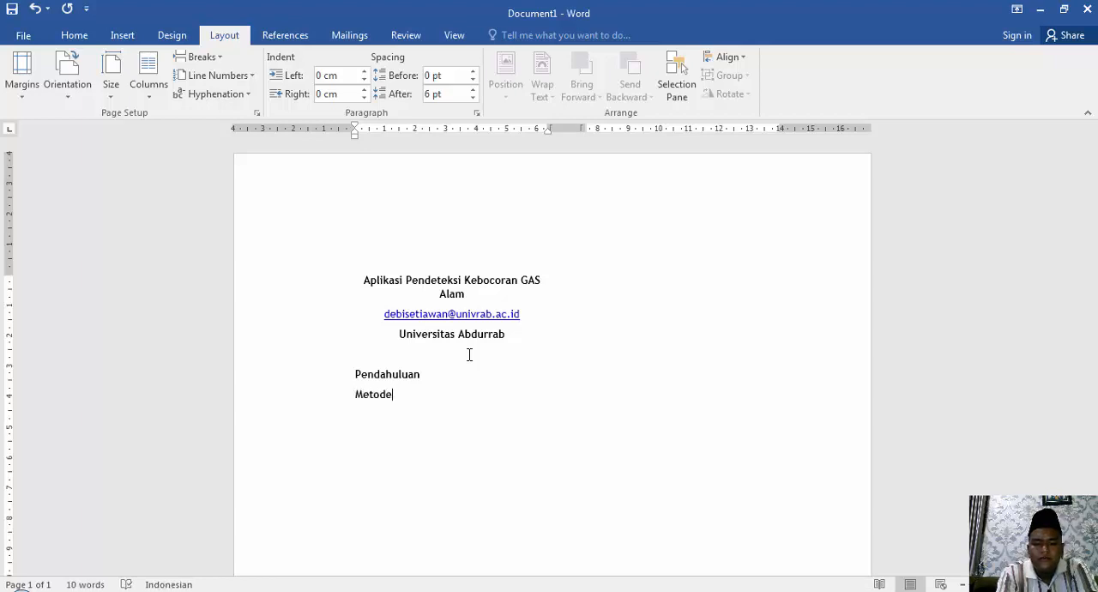
pyautogui.write(' Penelitian')
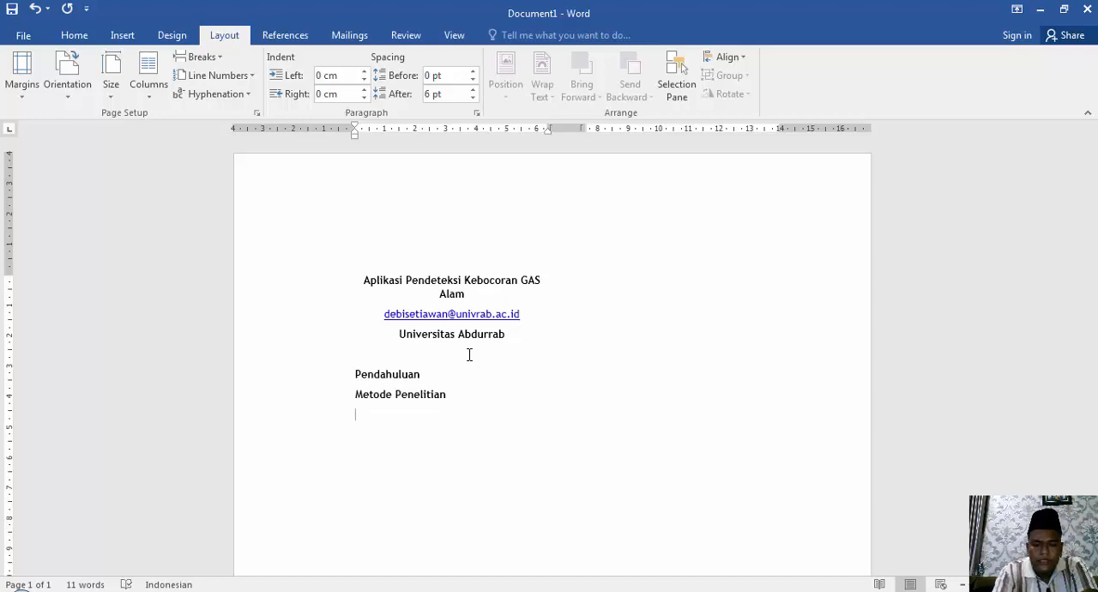
pyautogui.write('asil Da')
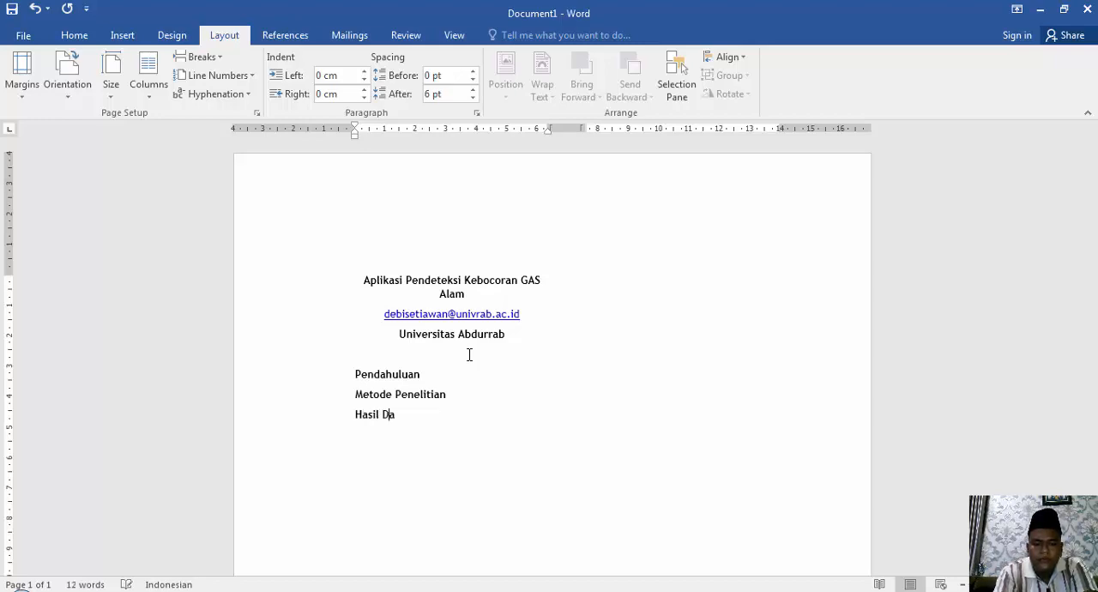
pyautogui.write('n Pembahasan ')
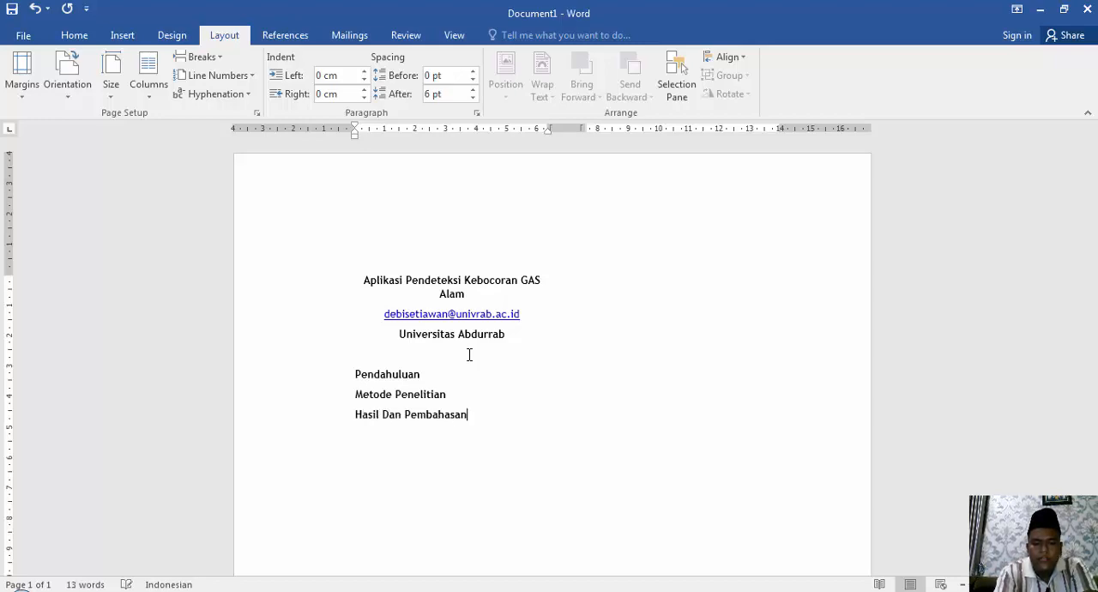
pyautogui.write('KEsimpulan')
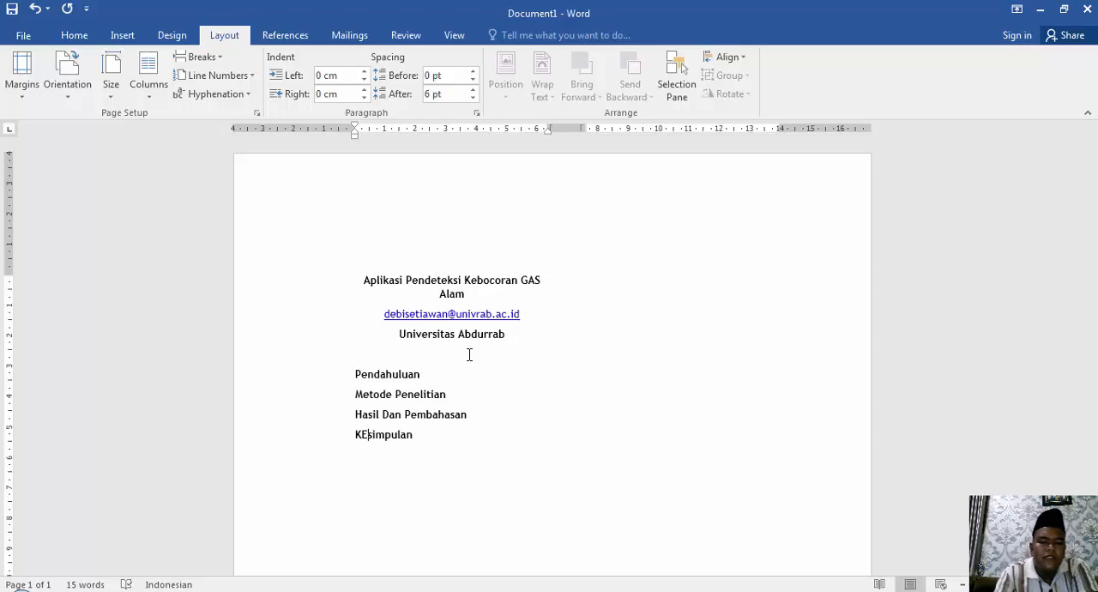
# Add the section headings "Kesimpulan" and "Daftar Pustaka" on separate lines below "Hasil Dan Pembahasan".
pyautogui.press('BackSpace')
pyautogui.write('e')
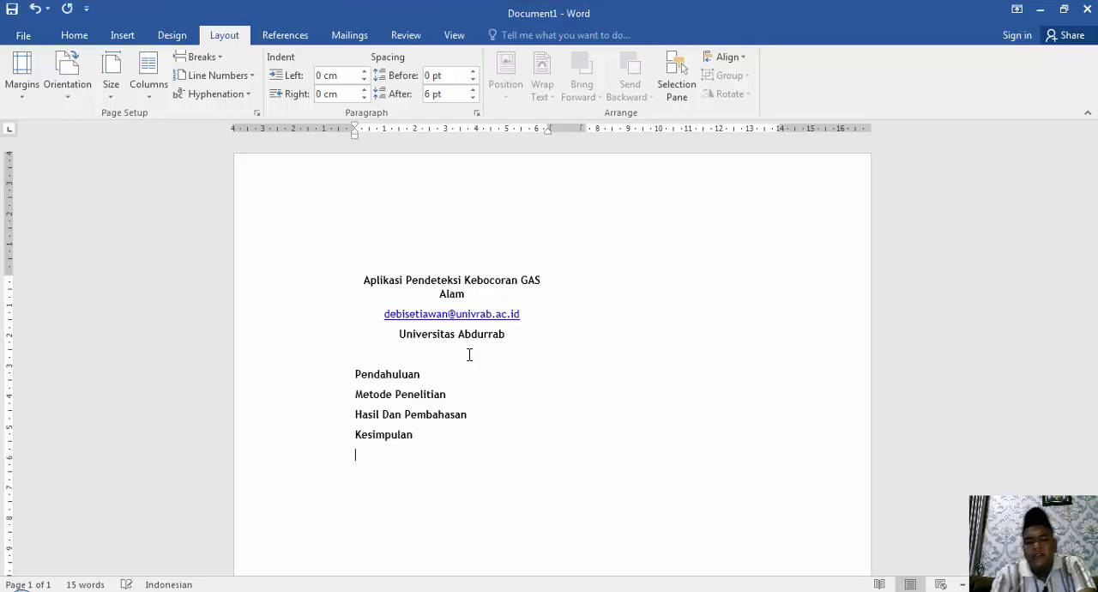
pyautogui.press('Return')
pyautogui.write('DAftar')
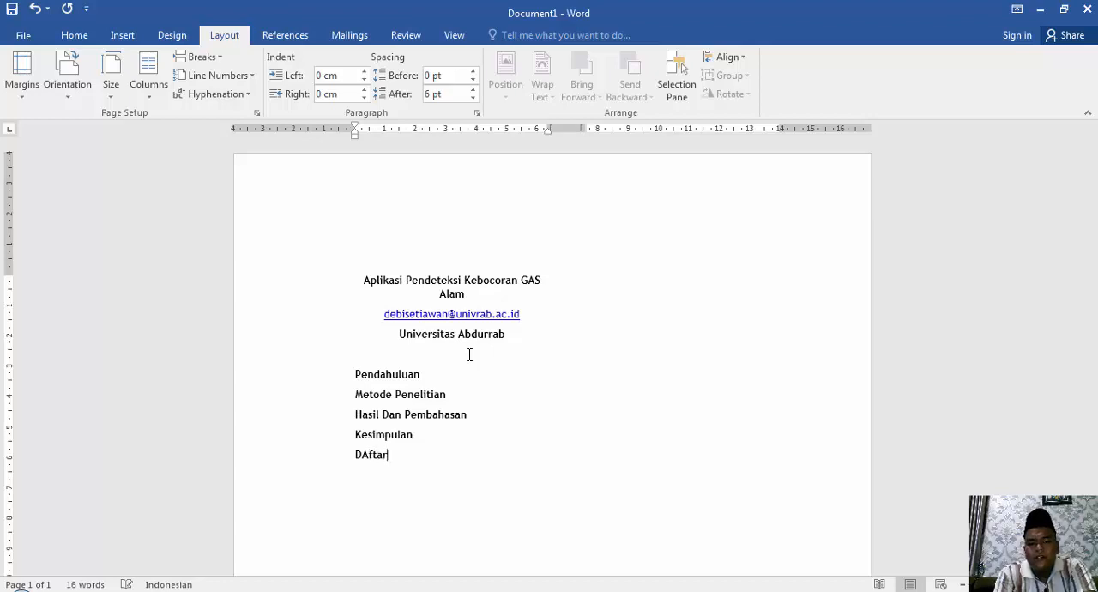
pyautogui.write(' Pustaka')
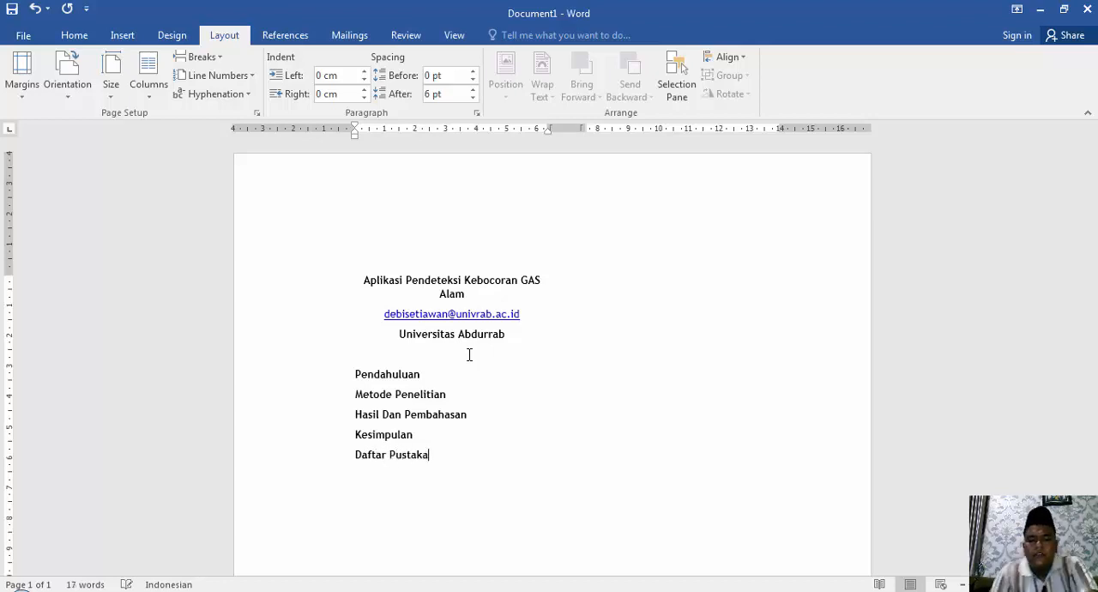
# Turn the headings "Pendahuluan" and "Metode Penelitian" into items 1 and 2 of a numbered list.
pyautogui.click(359, 374)
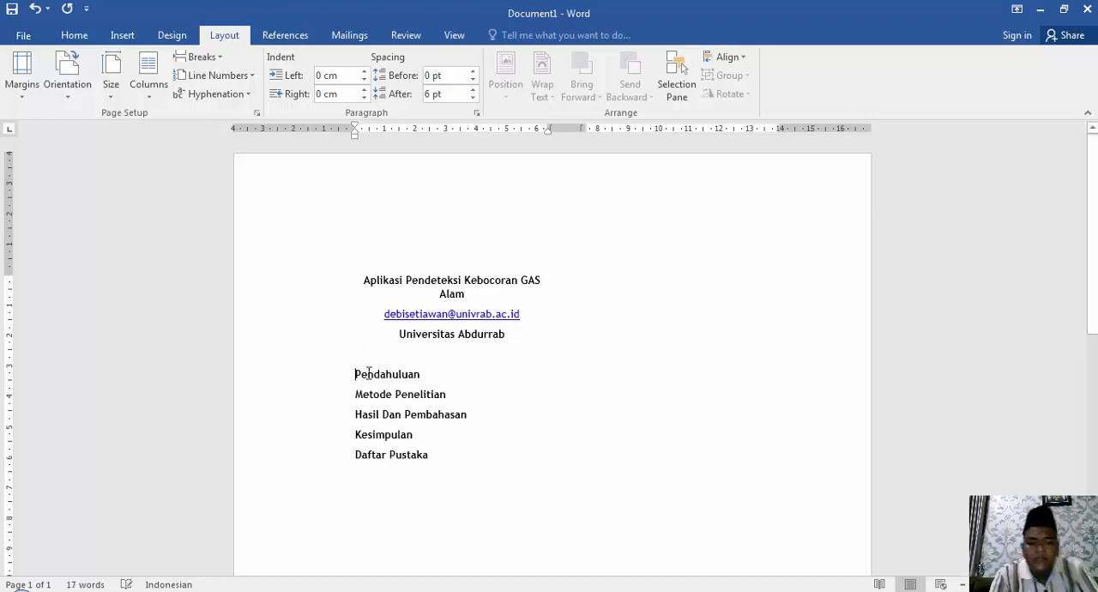
pyautogui.write('1.')
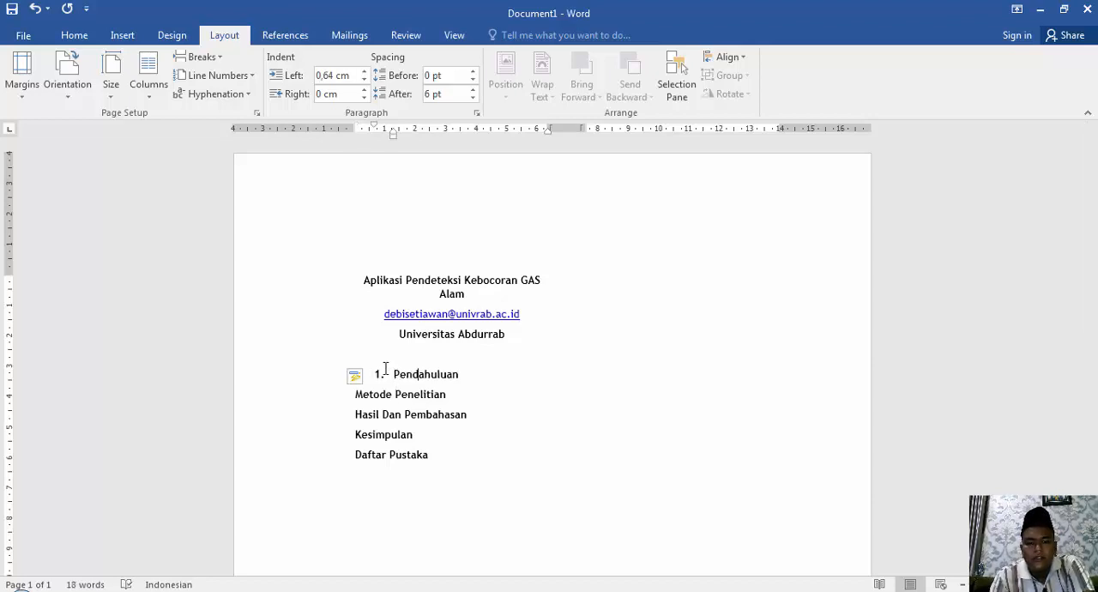
pyautogui.press('Right')
pyautogui.press('Up')
pyautogui.press('Down')
pyautogui.press('BackSpace')
pyautogui.press('Return')
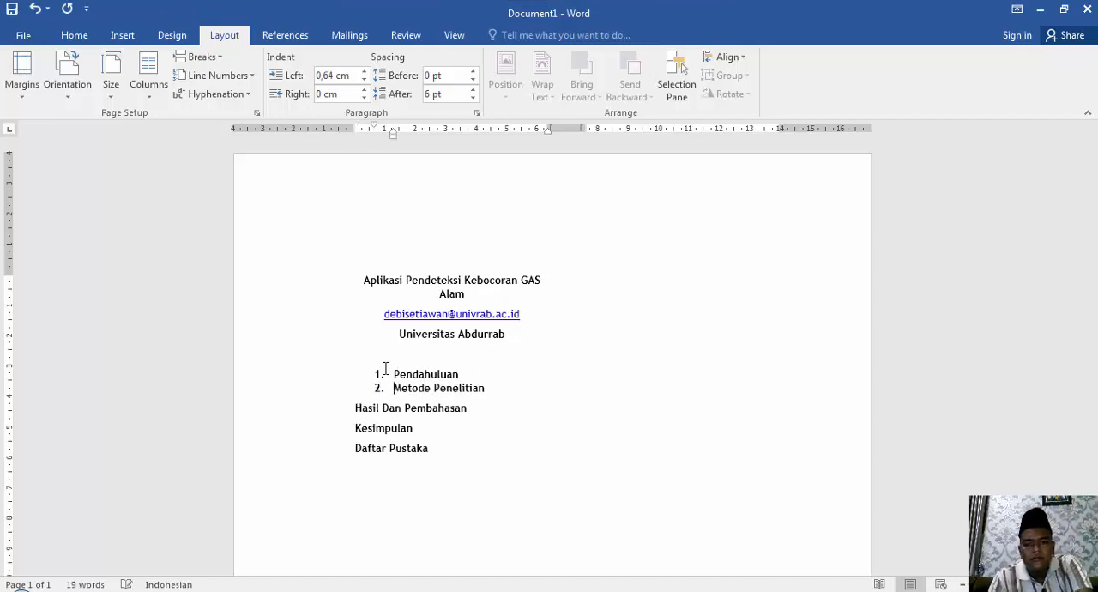
# Extend the numbered list with the headings "Hasil Dan Pembahasan" as item 3 and "Kesimpulan" as item 4.
pyautogui.press('Down')
pyautogui.press('Left')
pyautogui.press('Left')
pyautogui.press('Left')
pyautogui.press('Left')
pyautogui.press('Left')
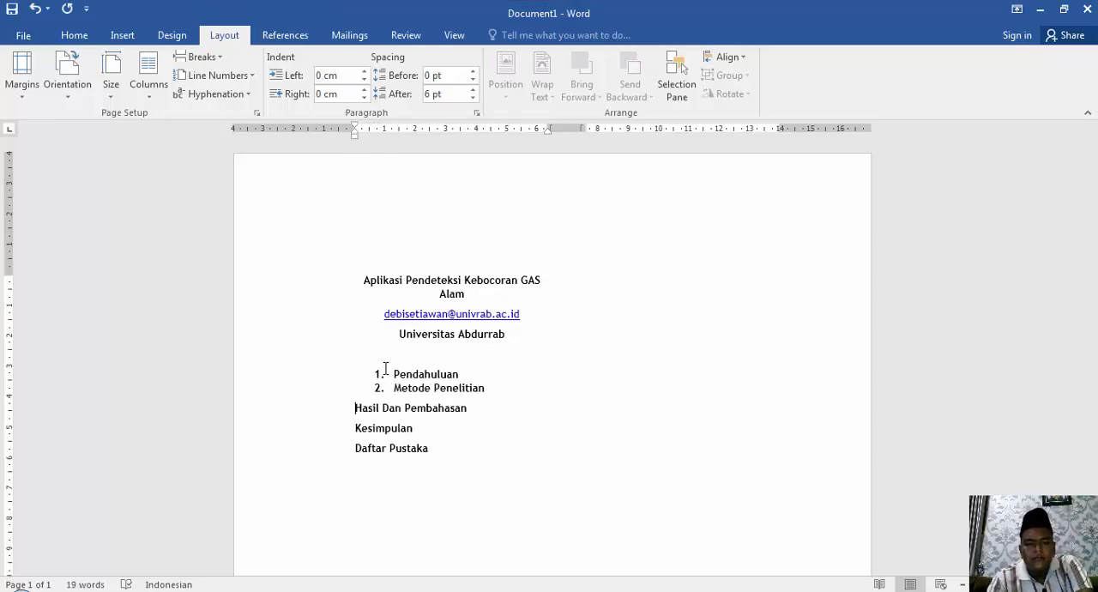
pyautogui.press('BackSpace')
pyautogui.press('Return')
pyautogui.press('Down')
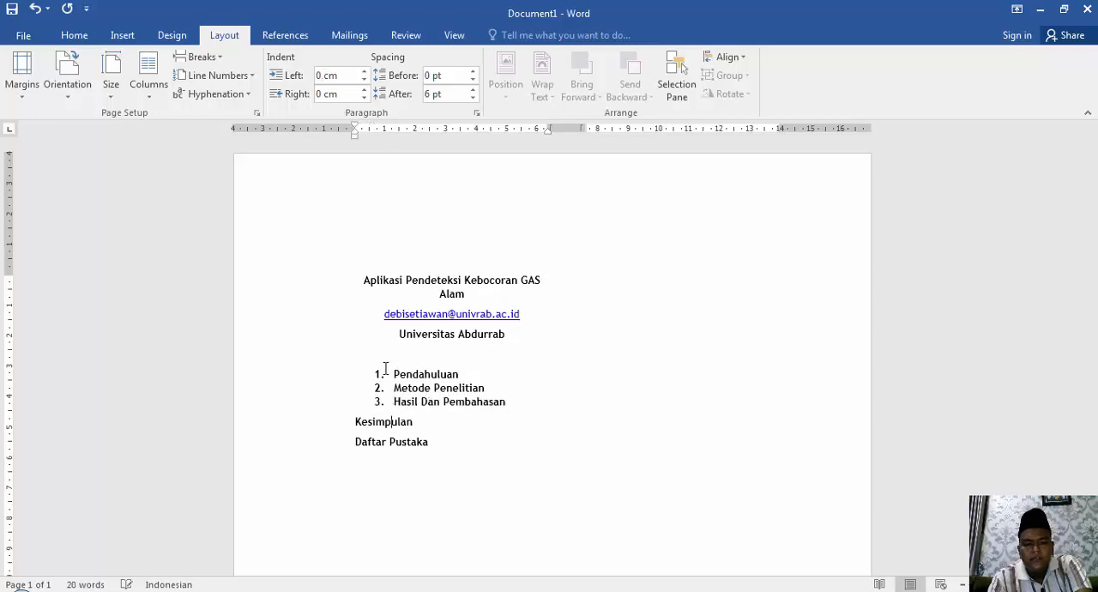
pyautogui.press('Left')
pyautogui.press('Left')
pyautogui.press('Left')
pyautogui.press('Left')
pyautogui.press('Left')
pyautogui.press('Left')
pyautogui.press('Right')
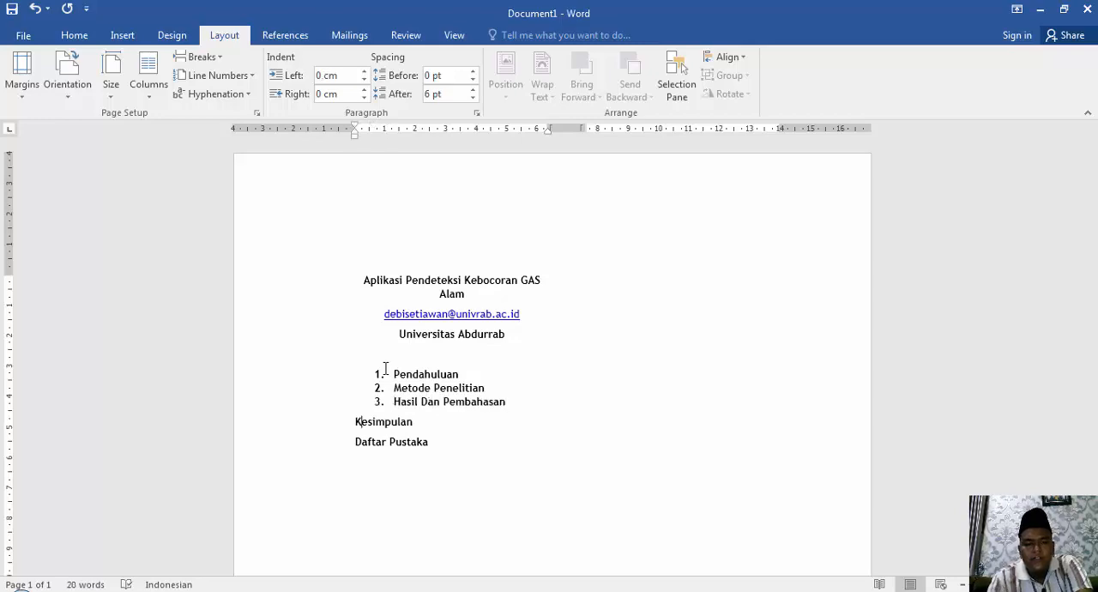
pyautogui.press('BackSpace')
pyautogui.press('Return')
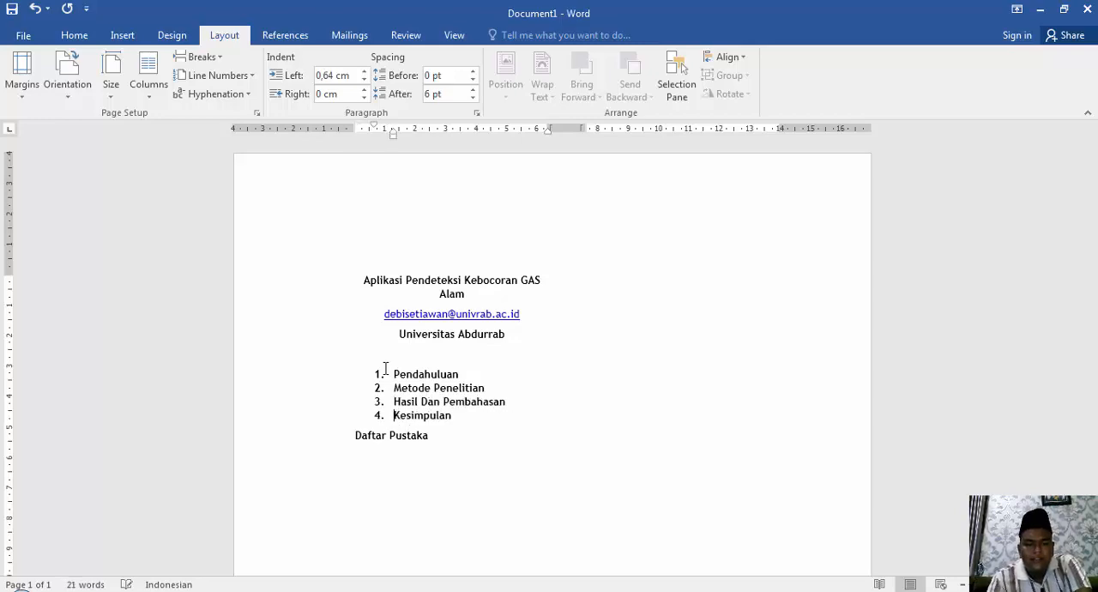
# Insert a centered, unnumbered "Abstrak" heading on its own line above the numbered heading "Pendahuluan".
pyautogui.press('Down')
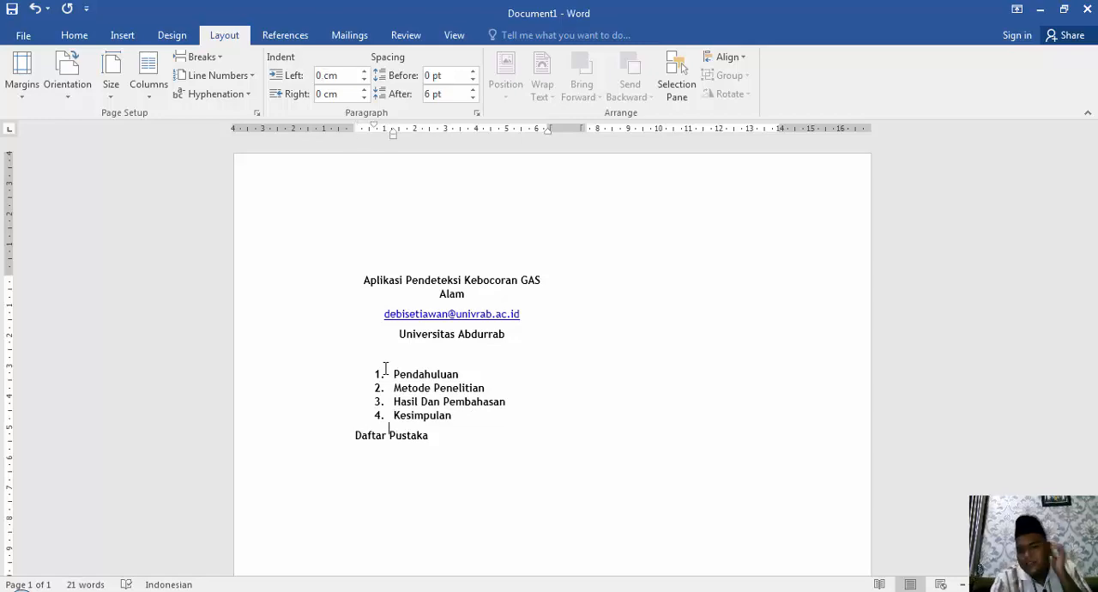
pyautogui.press('Home')
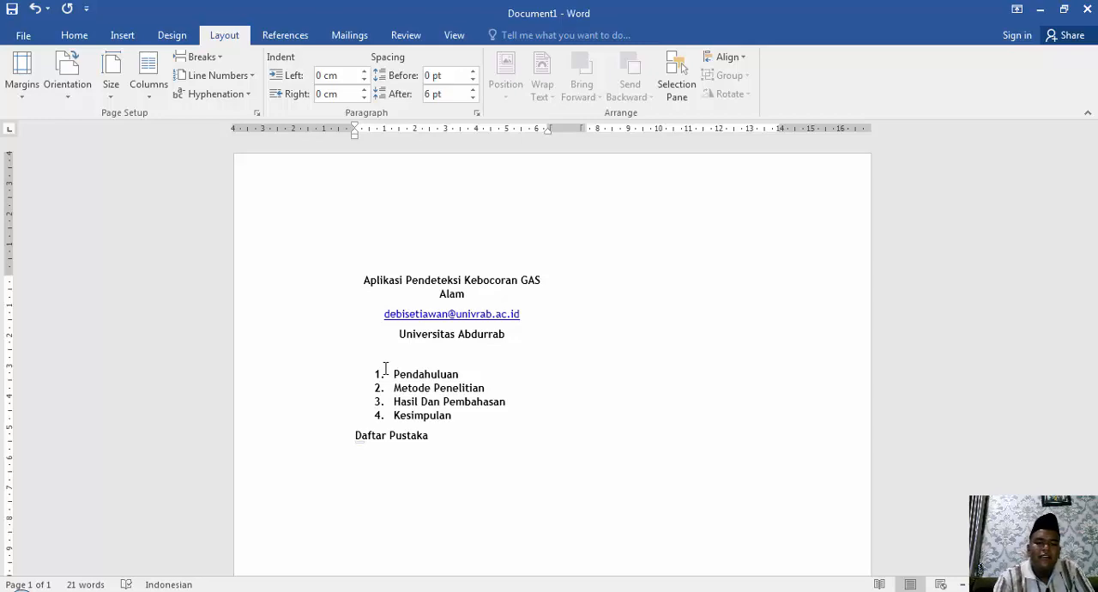
pyautogui.press('Up')
pyautogui.press('Up')
pyautogui.press('Up')
pyautogui.press('Up')
pyautogui.press('Up')
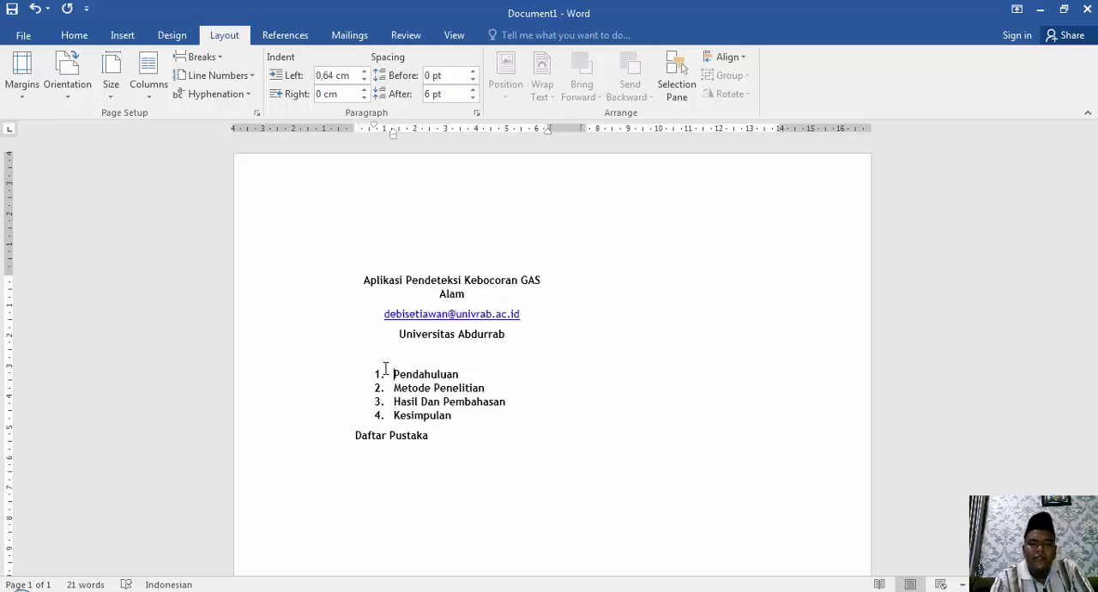
pyautogui.press('Return')
pyautogui.write('Abstr')
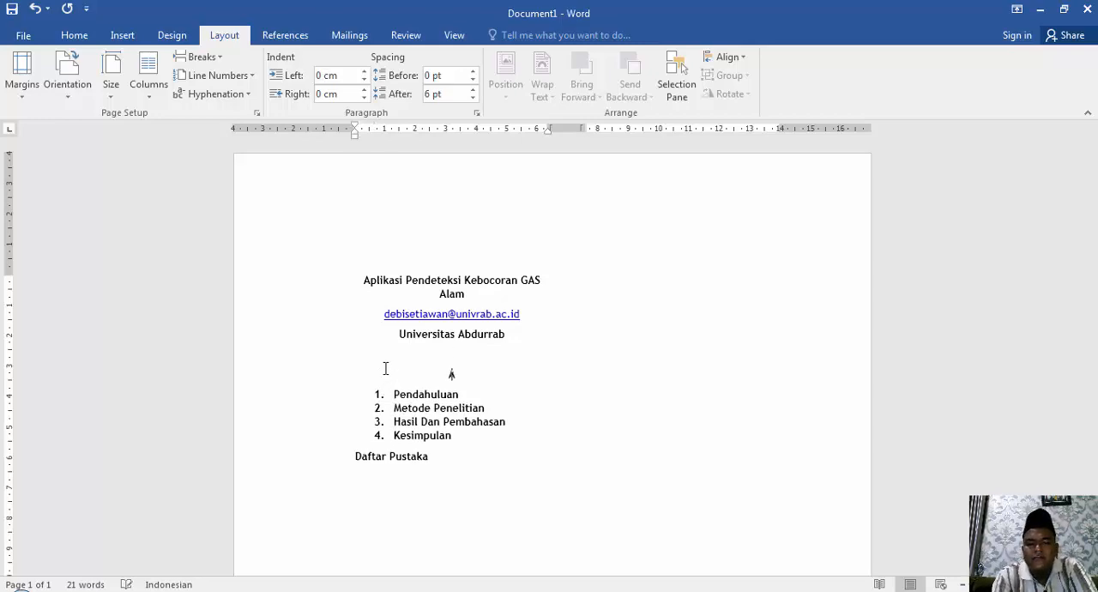
pyautogui.write('ak')
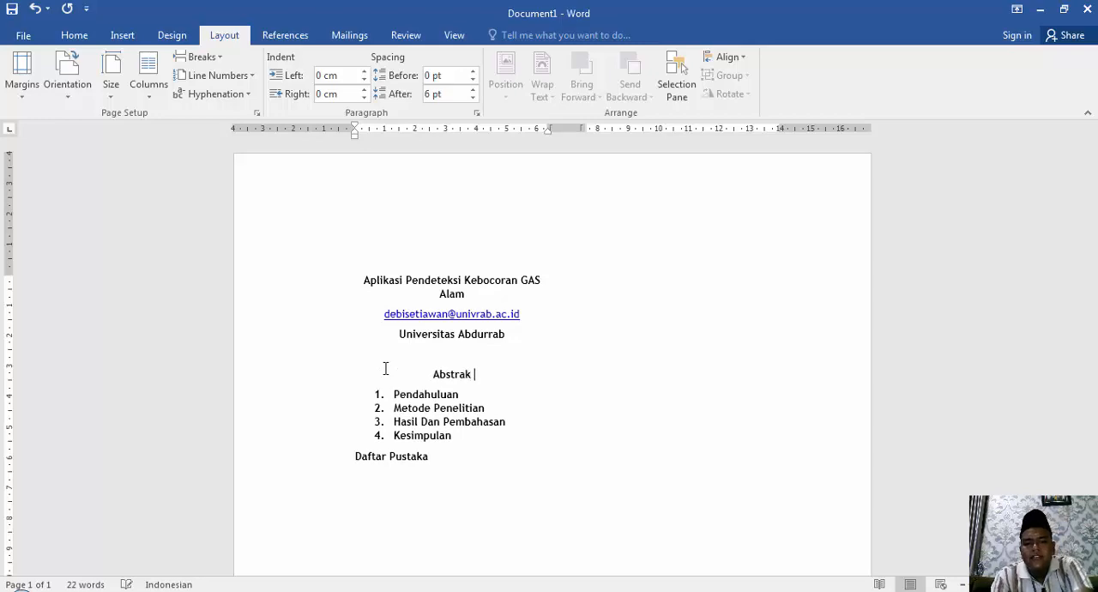
pyautogui.hotkey('shift', 'Left')
pyautogui.hotkey('shift', 'Left')
pyautogui.hotkey('shift', 'Left')
pyautogui.hotkey('shift', 'Left')
pyautogui.hotkey('shift', 'Left')
pyautogui.hotkey('shift', 'Left')
pyautogui.hotkey('shift', 'Left')
pyautogui.hotkey('shift', 'Left')
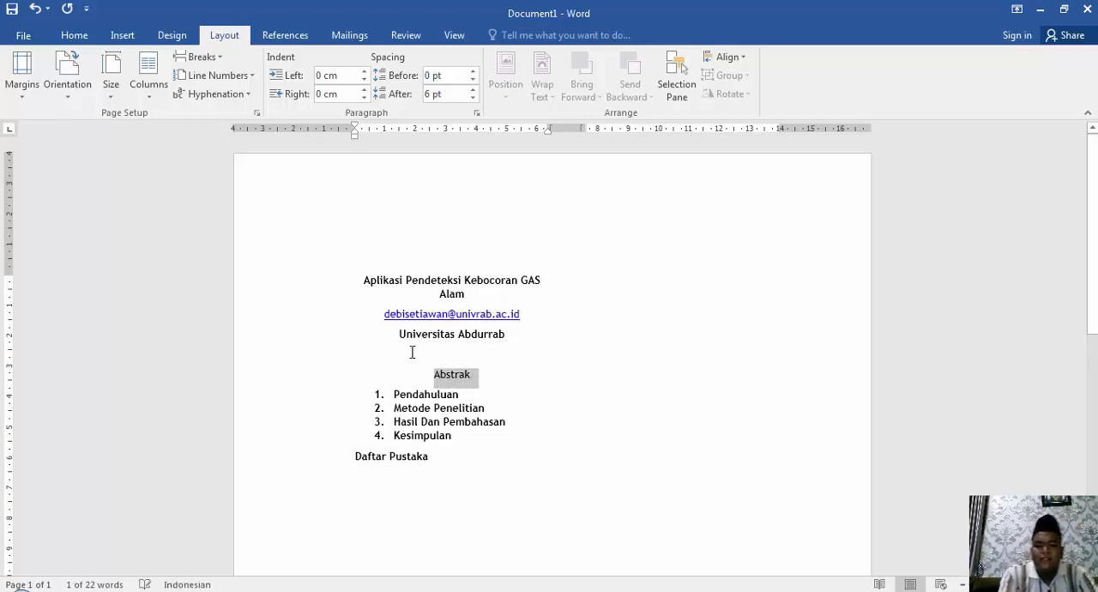
# Add an unnumbered, indented line below the "Pendahuluan" heading with the text "Seiring perkembangan revolusi industri 4.0....".
pyautogui.click(470, 393)
pyautogui.press('Return')
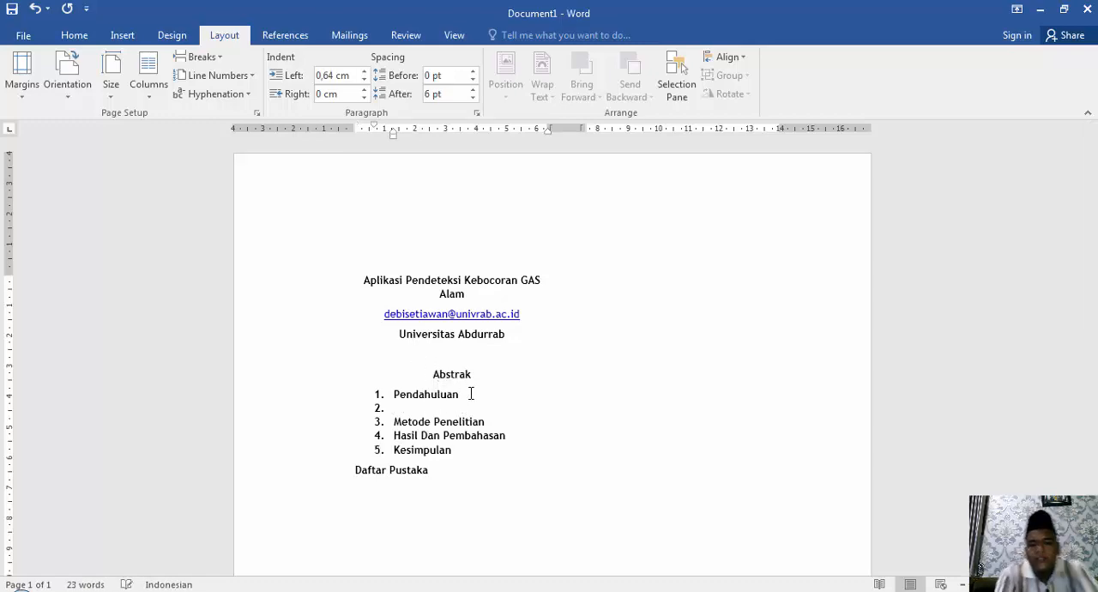
pyautogui.press('BackSpace')
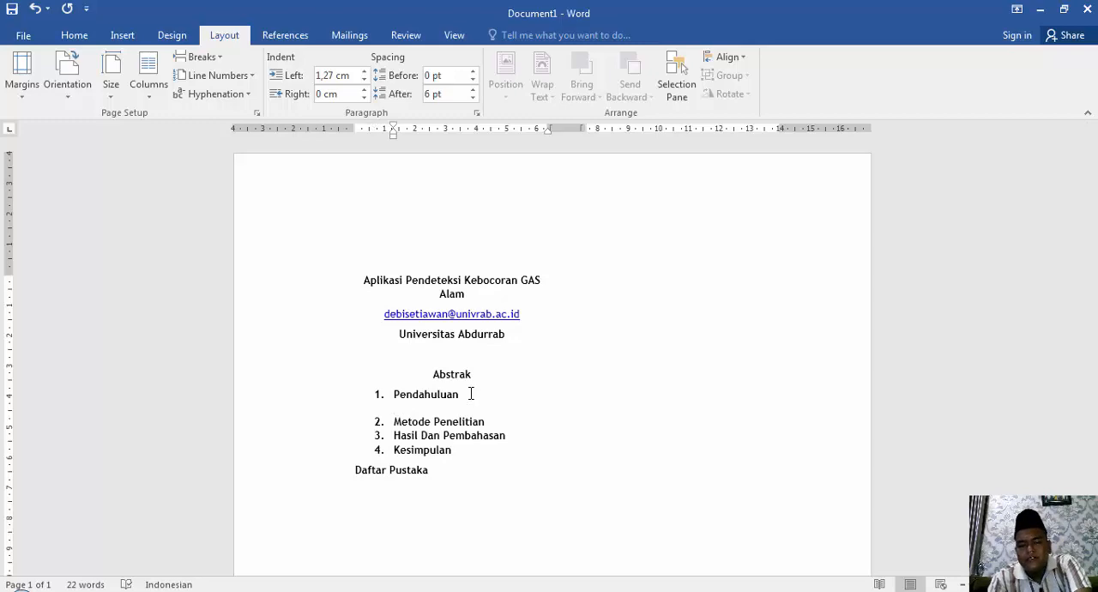
pyautogui.write('Seiring ')
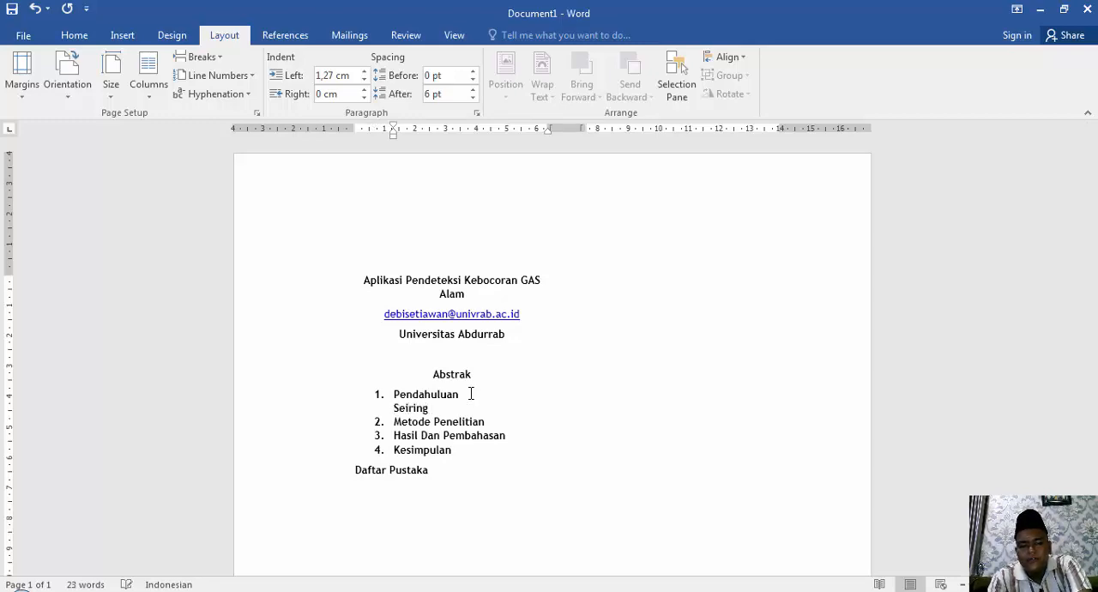
pyautogui.write('pe')
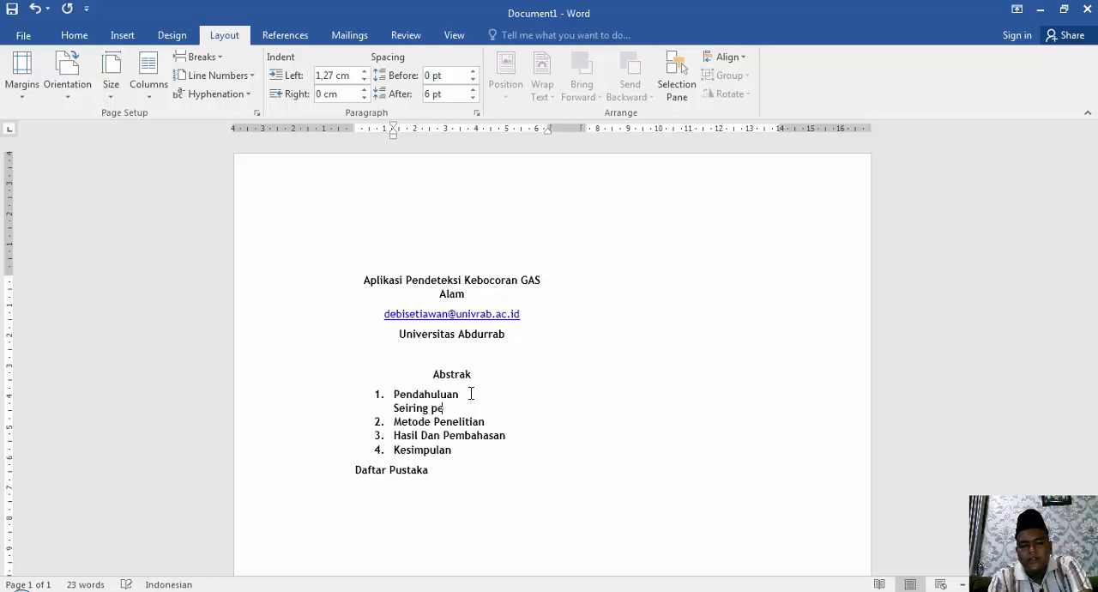
pyautogui.write('rkembangan revosul')
pyautogui.press('BackSpace')
pyautogui.press('BackSpace')
pyautogui.press('BackSpace')
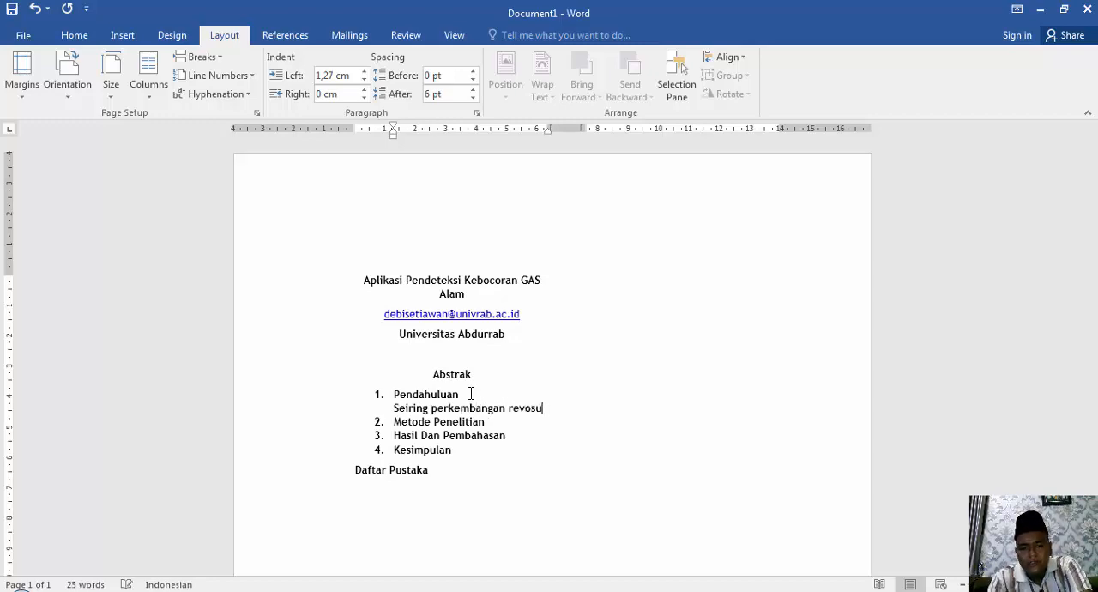
pyautogui.write('lusi industri')
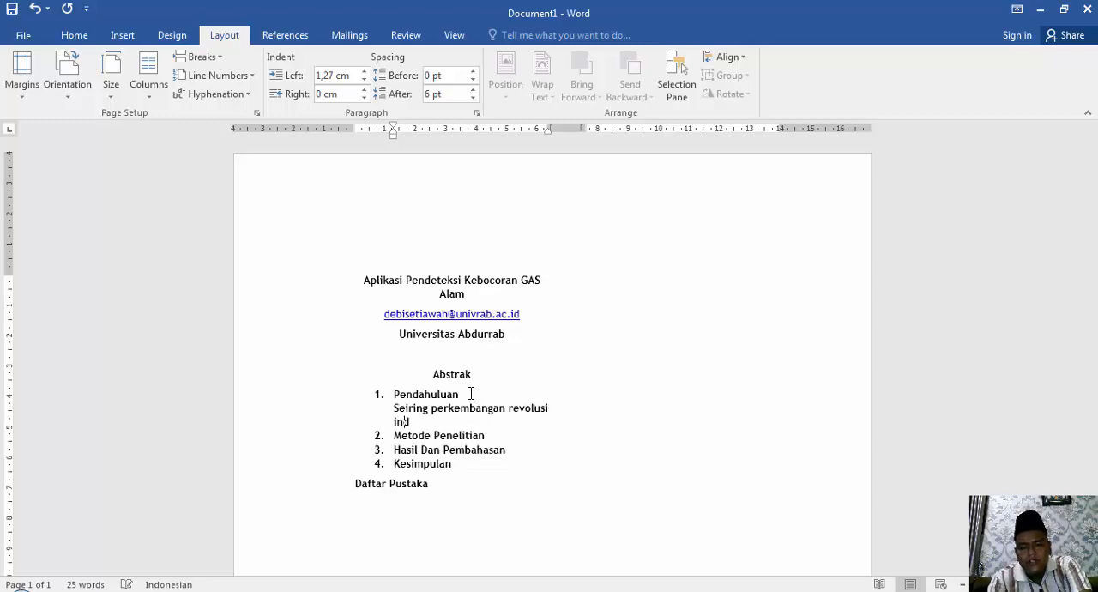
pyautogui.write(' 4.0')
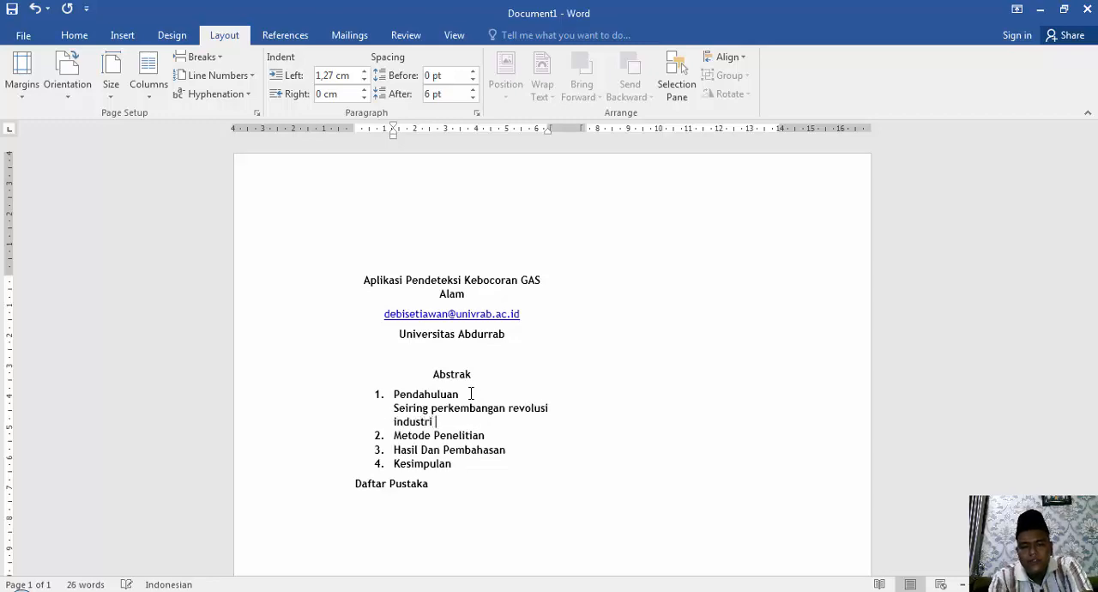
pyautogui.write('/')
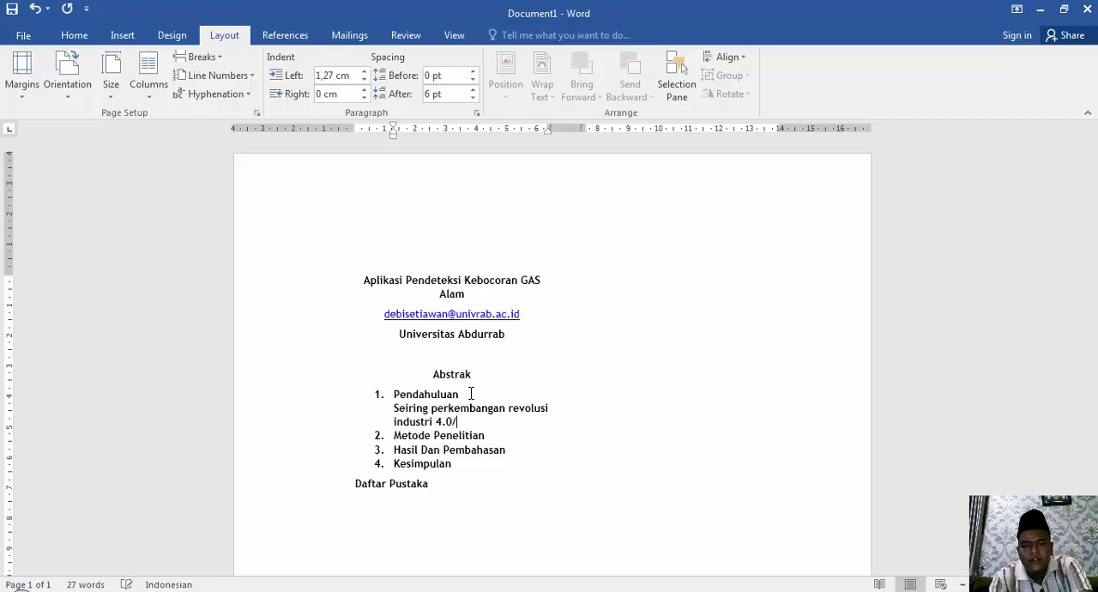
pyautogui.press('BackSpace')
pyautogui.write('....')
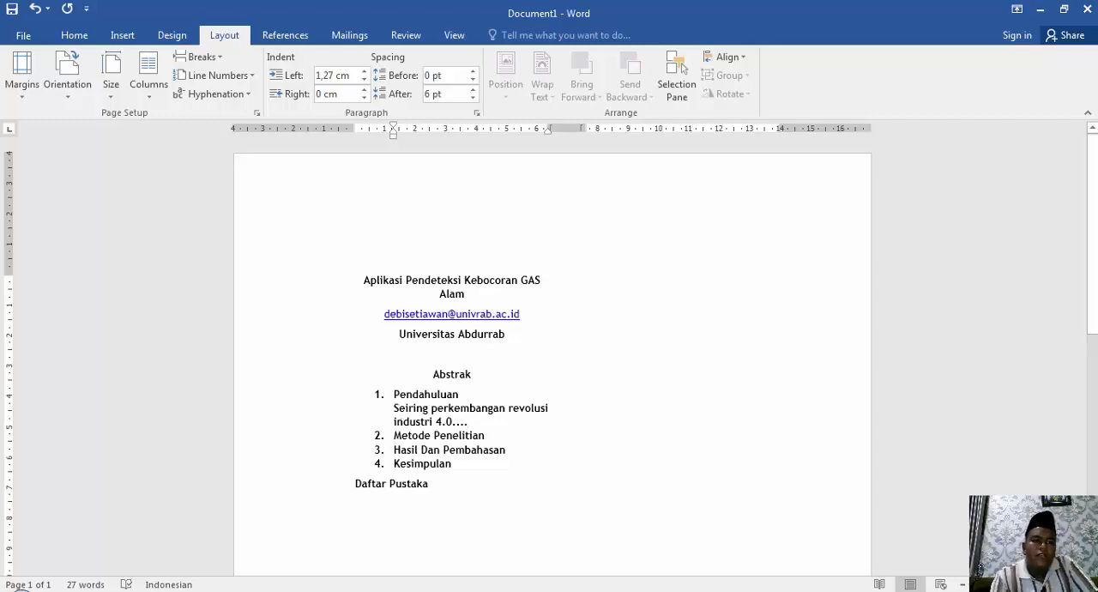
# Look at the orientation and paper size options, and change the page orientation to landscape.
pyautogui.click(74, 102)
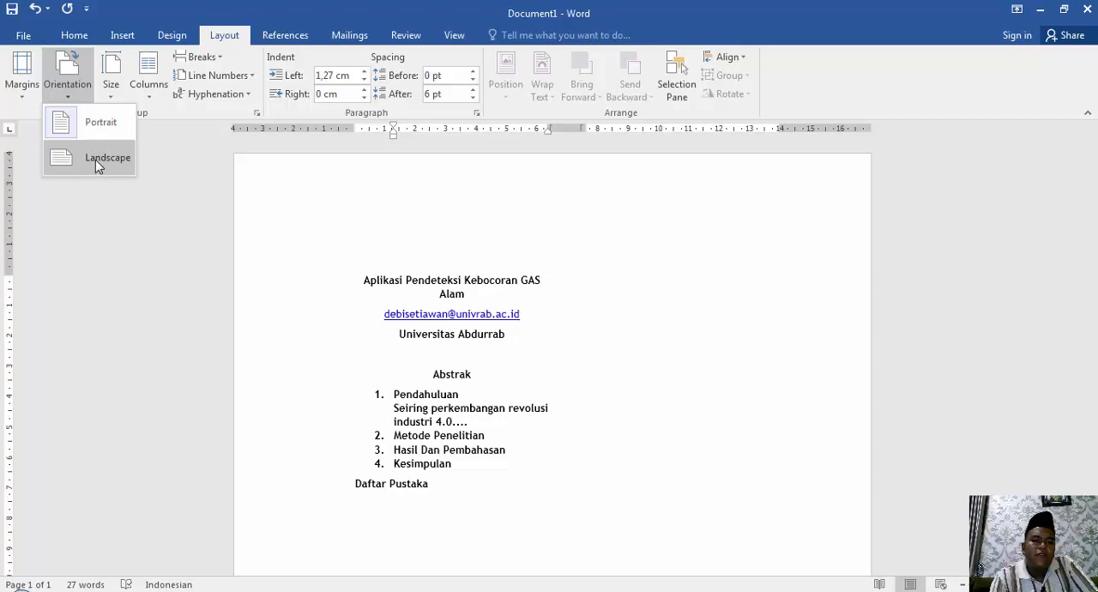
pyautogui.click(443, 261)
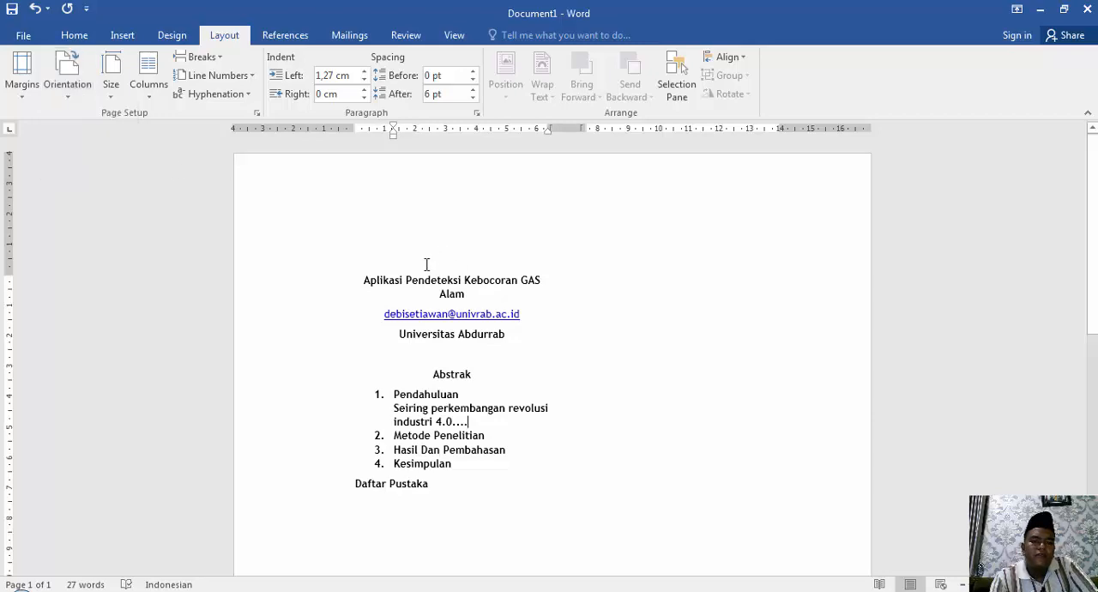
pyautogui.click(107, 95)
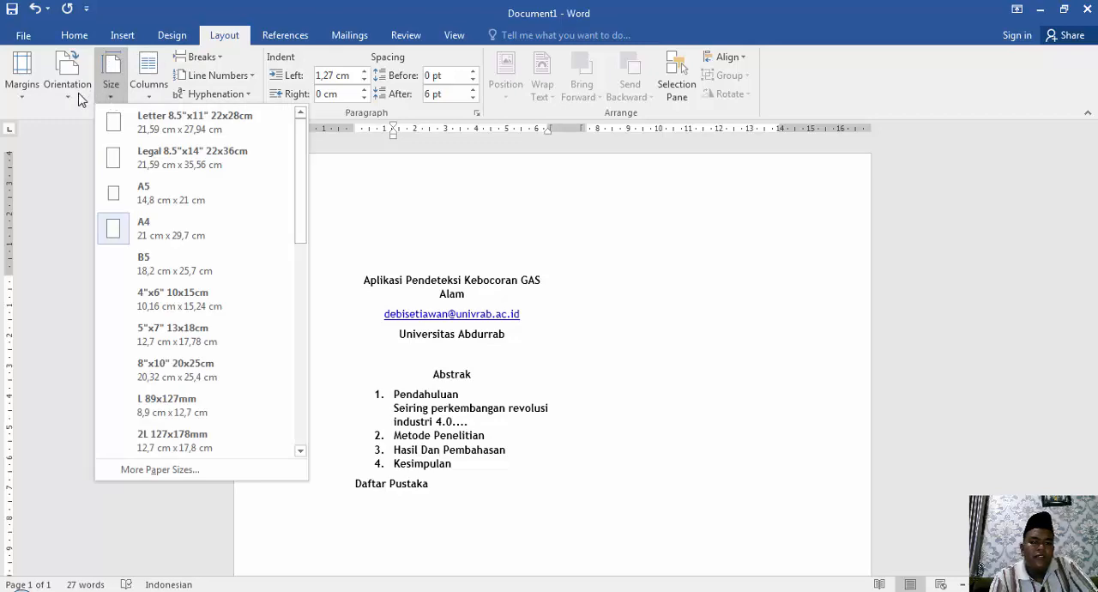
pyautogui.click(74, 94)
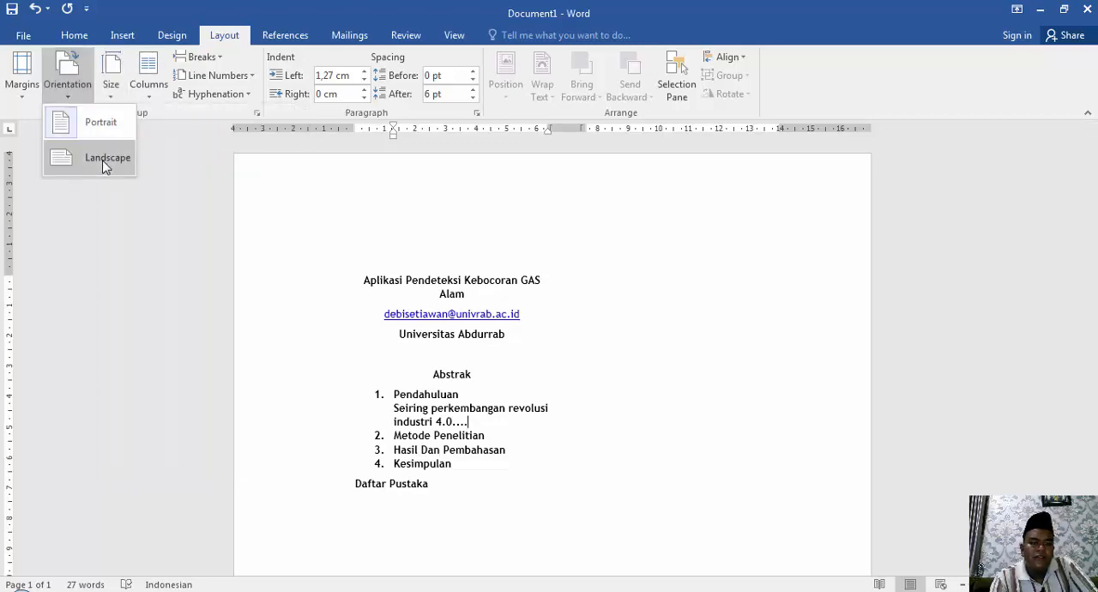
pyautogui.click(103, 160)
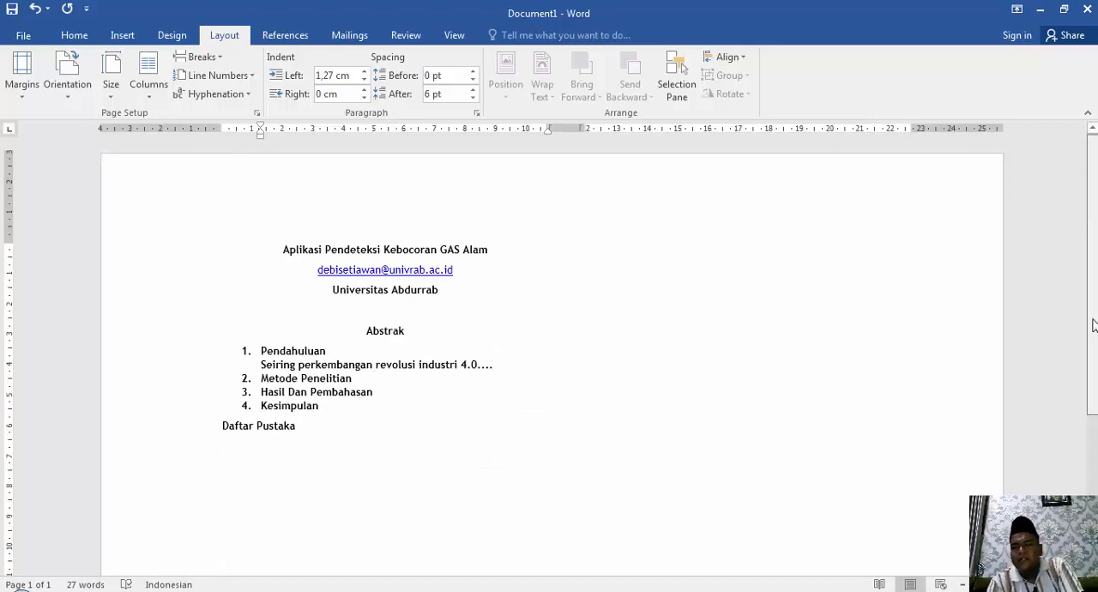
pyautogui.scroll(-5, 1094, 324)
pyautogui.scroll(5, 1094, 324)
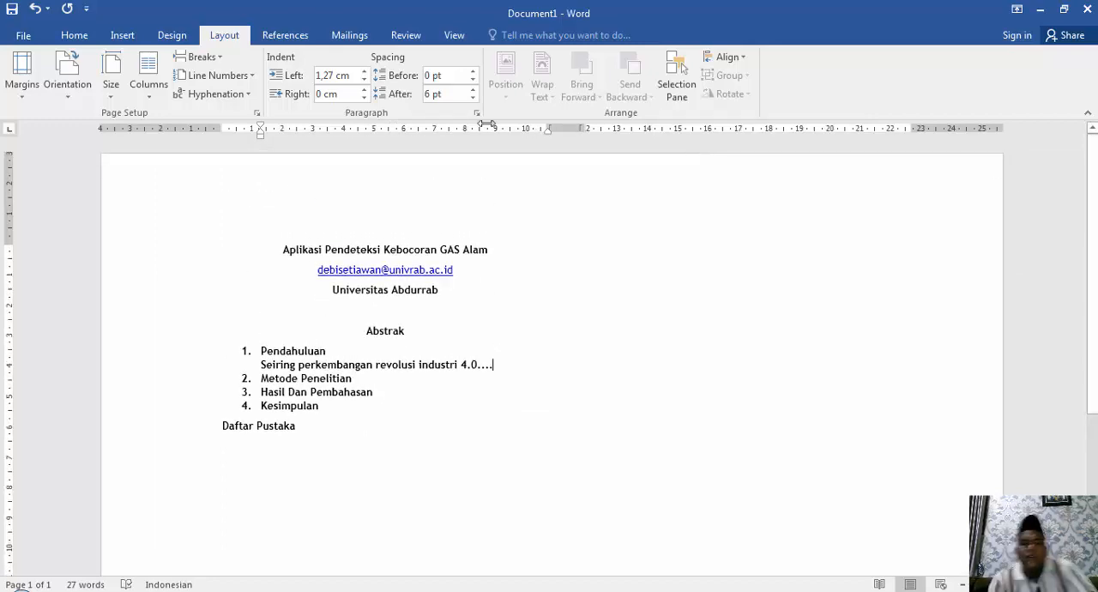
# Set the page orientation back to portrait.
pyautogui.click(120, 95)
pyautogui.click(73, 95)
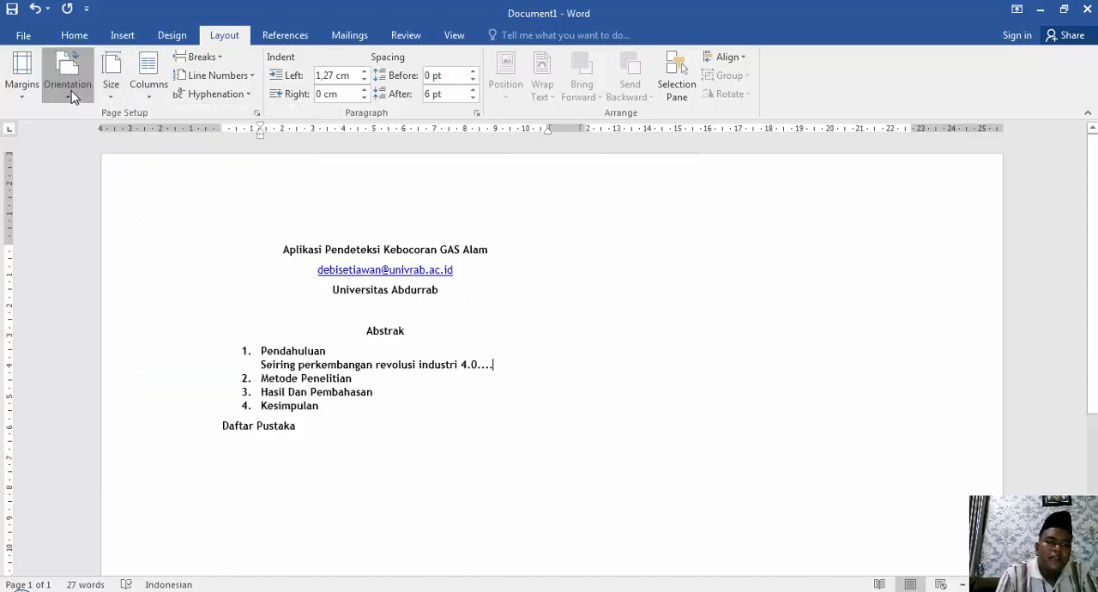
pyautogui.click(81, 116)
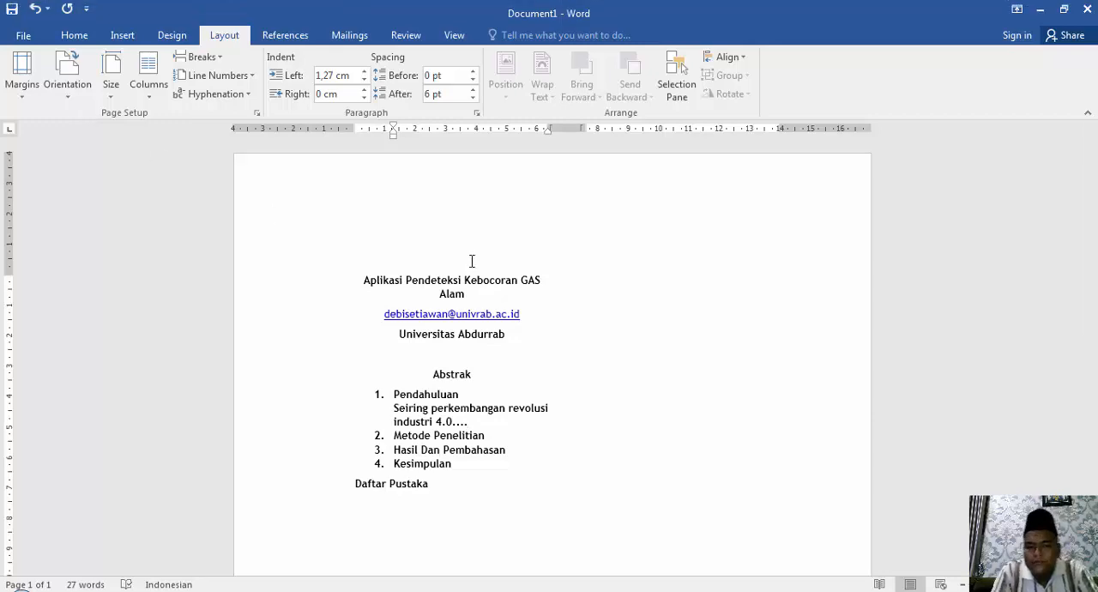
pyautogui.click(477, 501)
pyautogui.press('Return')
pyautogui.press('Return')
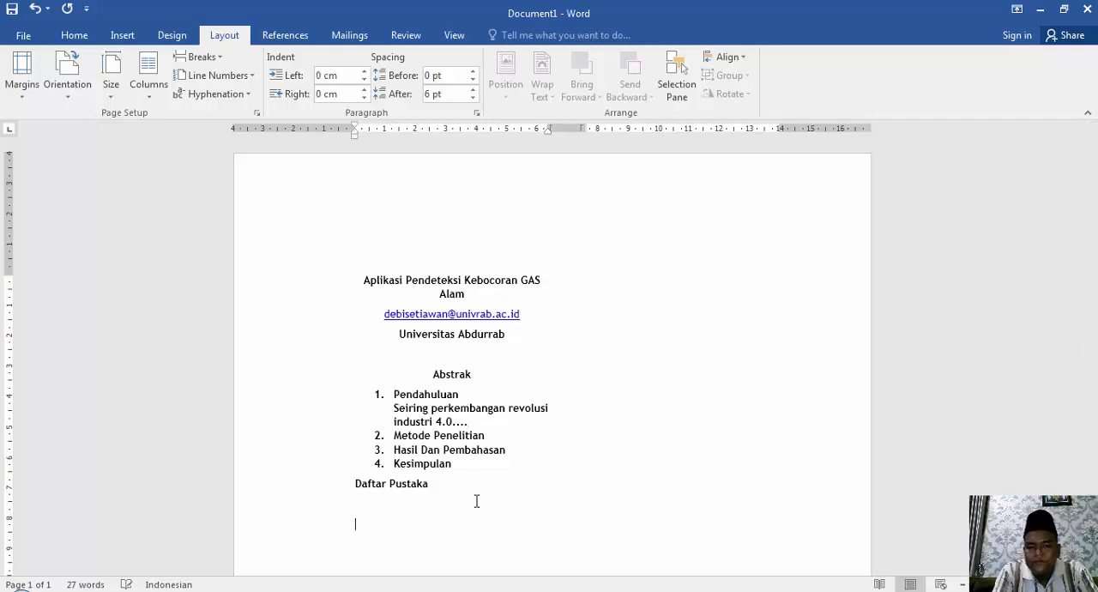
pyautogui.press('Return')
pyautogui.press('Return')
pyautogui.press('Return')
pyautogui.press('Return')
pyautogui.press('Return')
pyautogui.press('Return')
pyautogui.press('Return')
pyautogui.press('Return')
pyautogui.press('Return')
pyautogui.press('Return')
pyautogui.press('Return')
pyautogui.press('Return')
pyautogui.press('Return')
pyautogui.press('Return')
pyautogui.press('BackSpace')
pyautogui.press('BackSpace')
pyautogui.press('BackSpace')
pyautogui.press('BackSpace')
pyautogui.press('BackSpace')
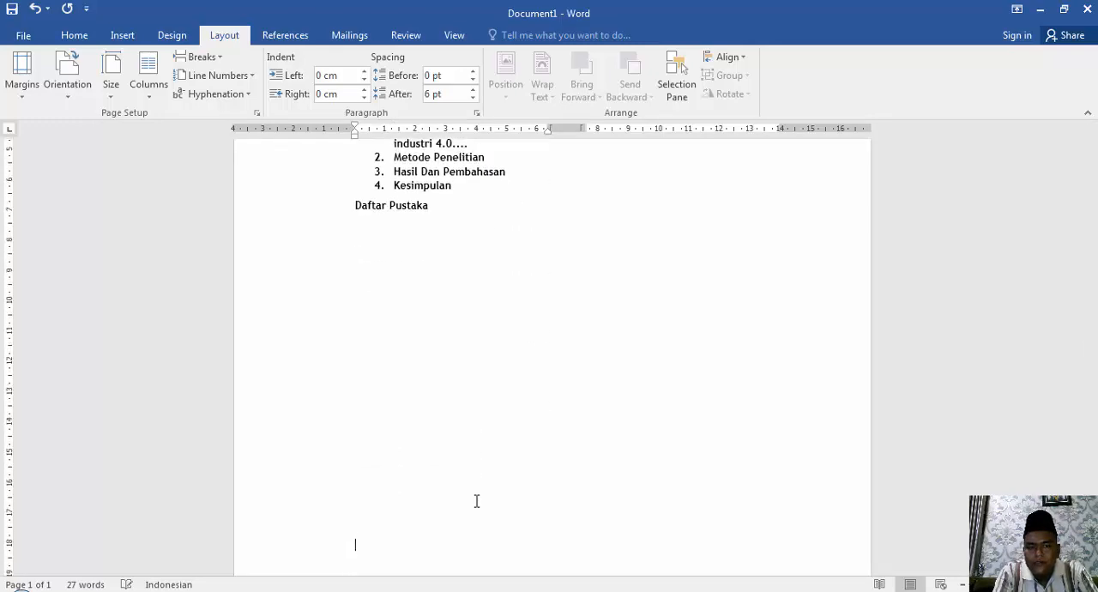
pyautogui.press('BackSpace')
pyautogui.press('BackSpace')
pyautogui.press('BackSpace')
pyautogui.press('BackSpace')
pyautogui.press('BackSpace')
pyautogui.press('BackSpace')
pyautogui.press('BackSpace')
pyautogui.press('BackSpace')
pyautogui.press('BackSpace')
pyautogui.press('BackSpace')
pyautogui.press('BackSpace')
pyautogui.press('BackSpace')
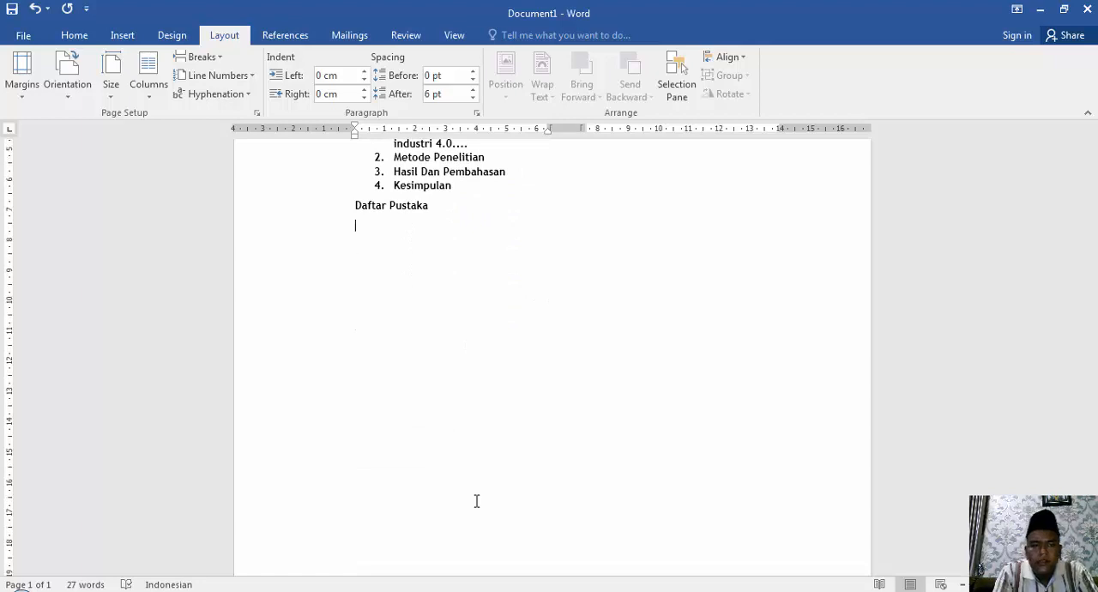
# Change the paper size to Legal 8.5"x14", look over the page, and set the size back to A4.
pyautogui.click(110, 86)
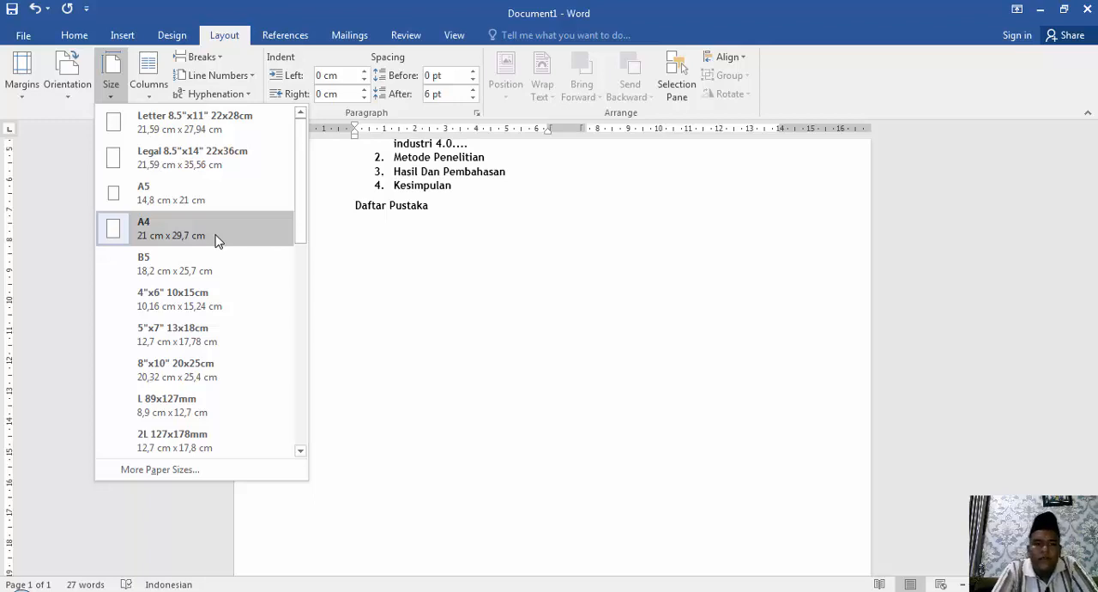
pyautogui.click(219, 161)
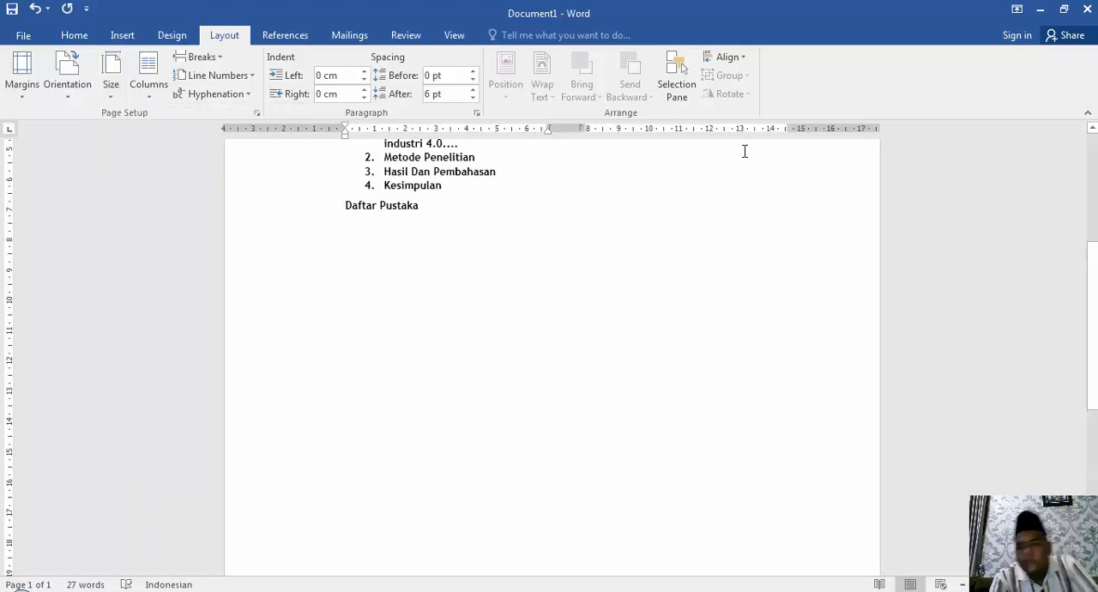
pyautogui.moveTo(1092, 326); pyautogui.dragTo(1087, 165)
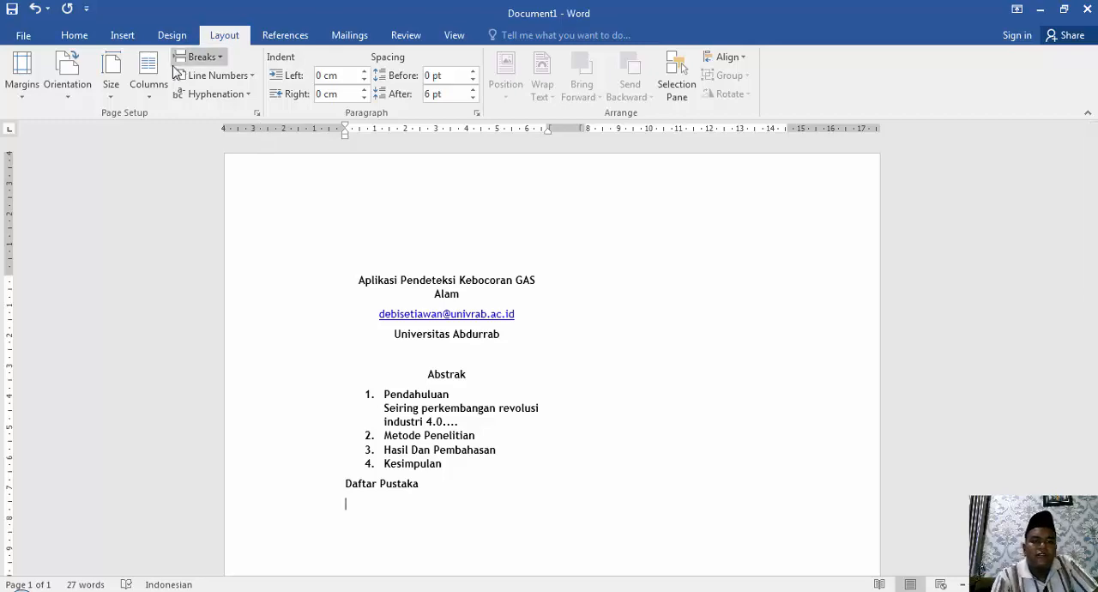
pyautogui.click(110, 97)
pyautogui.click(128, 228)
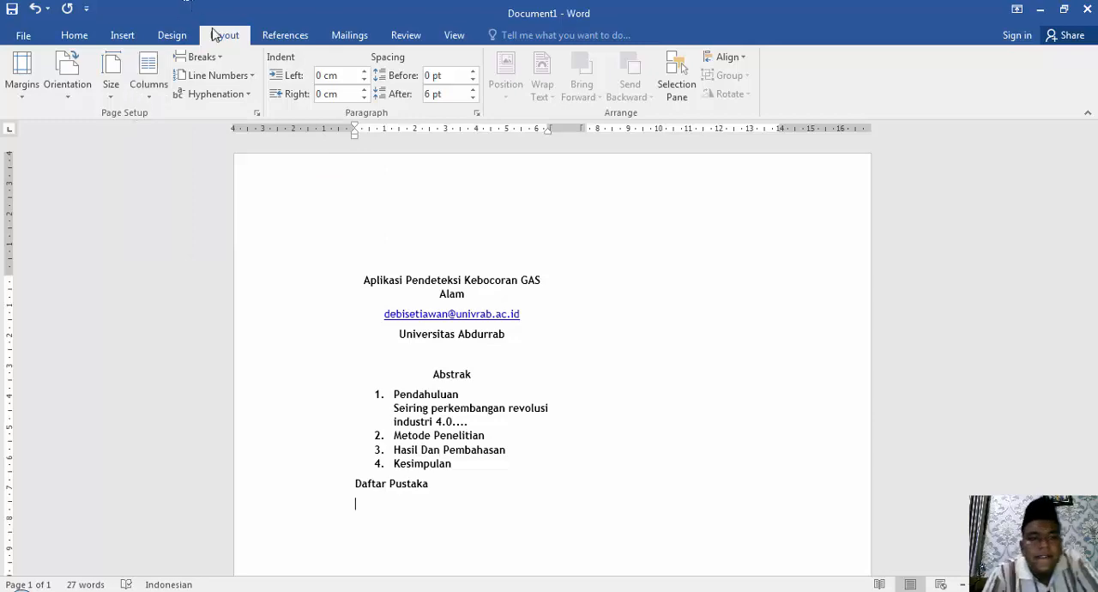
# Insert a Next Page section break below "Daftar Pustaka" and set the new page's orientation to landscape.
pyautogui.click(203, 57)
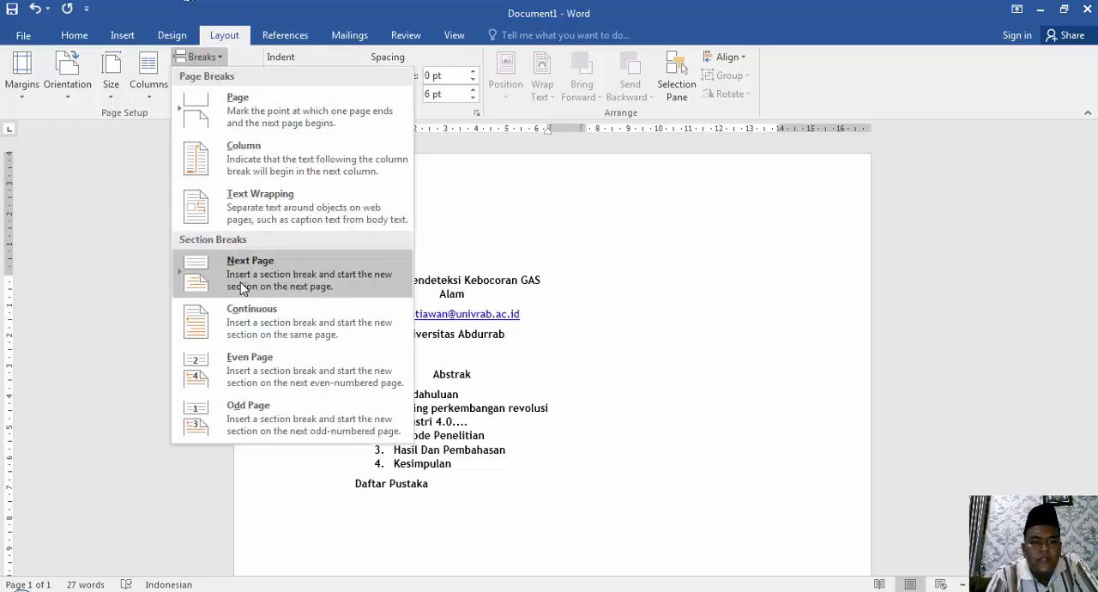
pyautogui.click(241, 289)
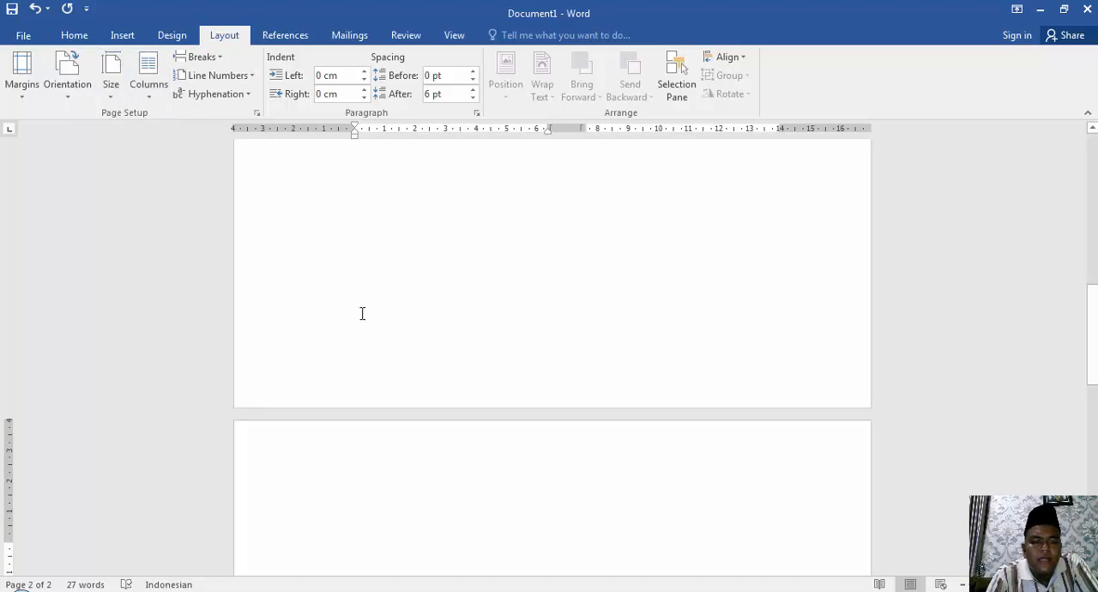
pyautogui.click(114, 101)
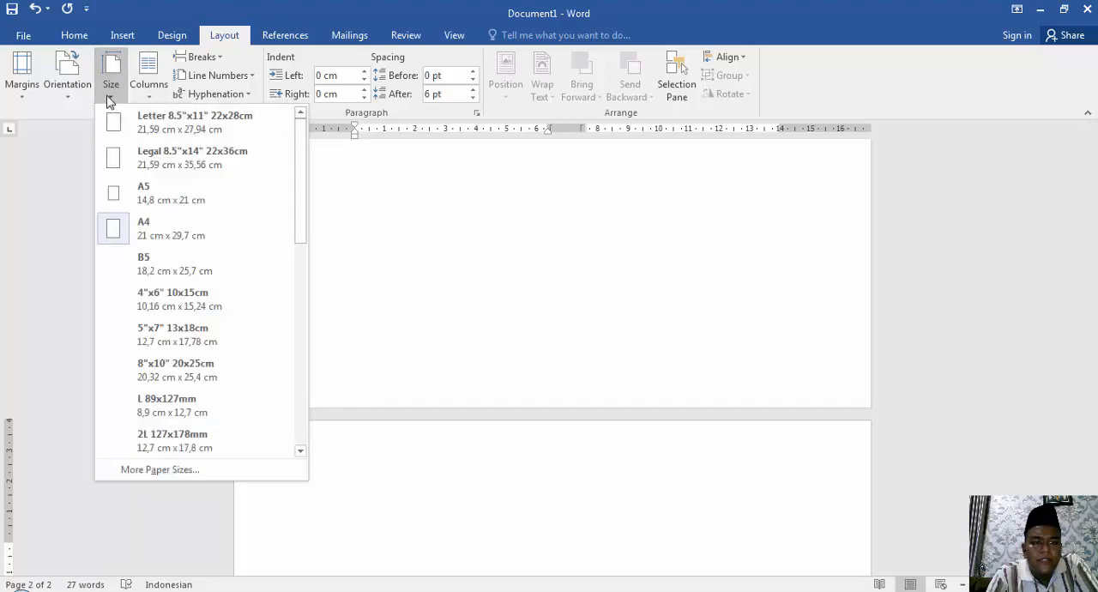
pyautogui.click(72, 100)
pyautogui.click(73, 100)
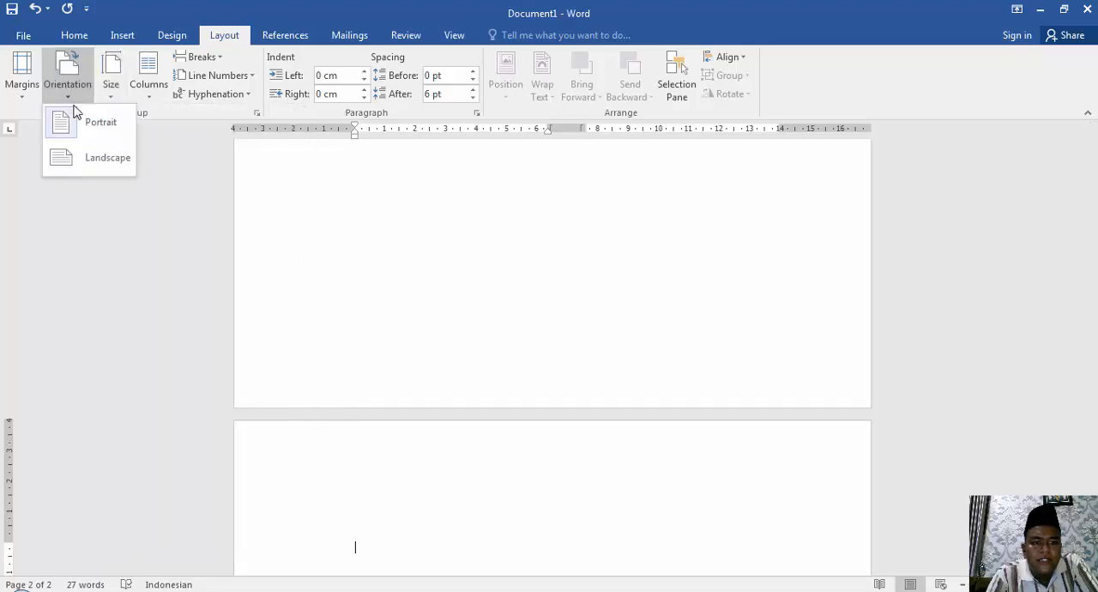
pyautogui.click(92, 169)
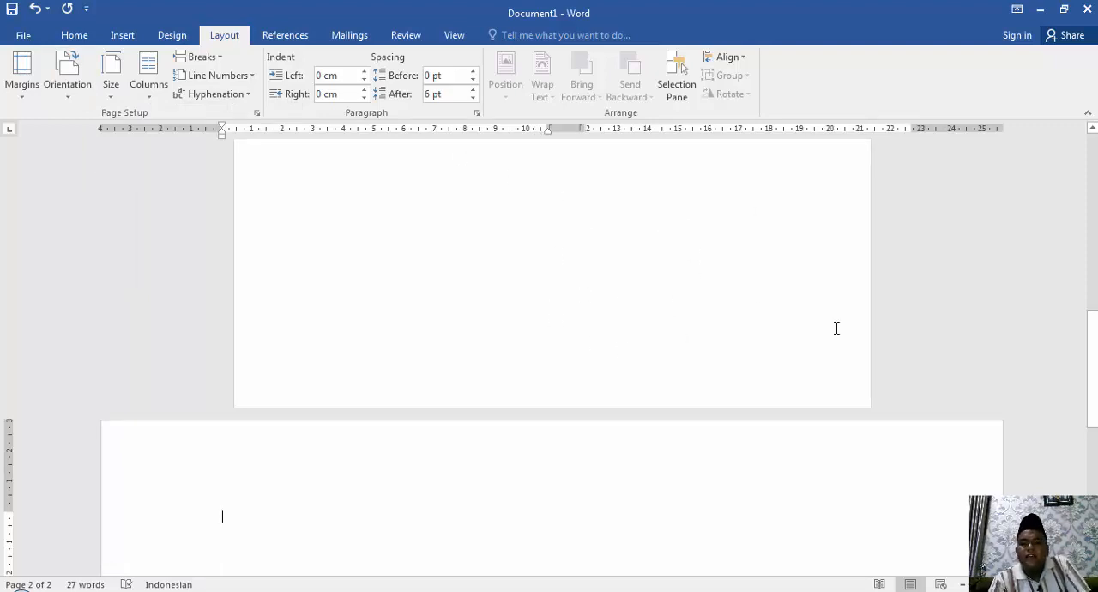
pyautogui.moveTo(1095, 376); pyautogui.dragTo(1097, 397)
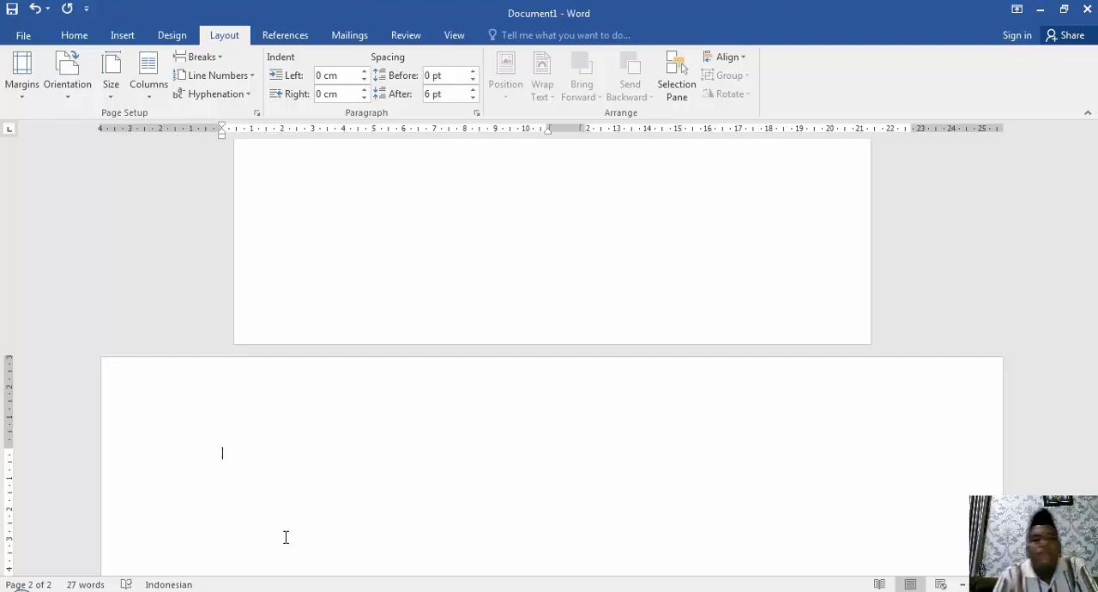
# Insert another Next Page section break on the landscape page and set the third page's orientation to portrait.
pyautogui.click(203, 60)
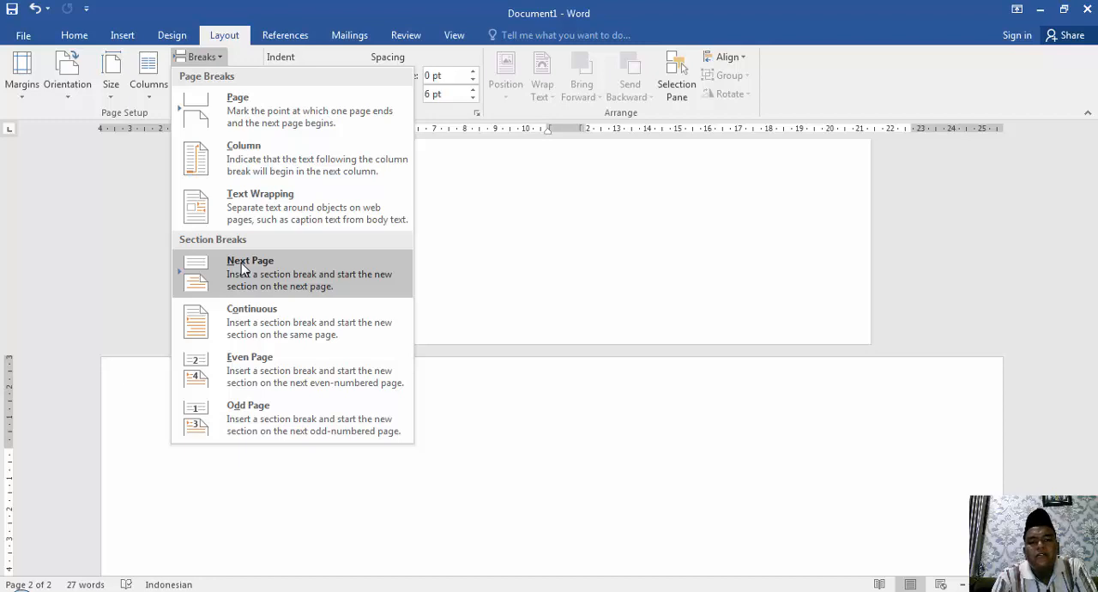
pyautogui.click(241, 263)
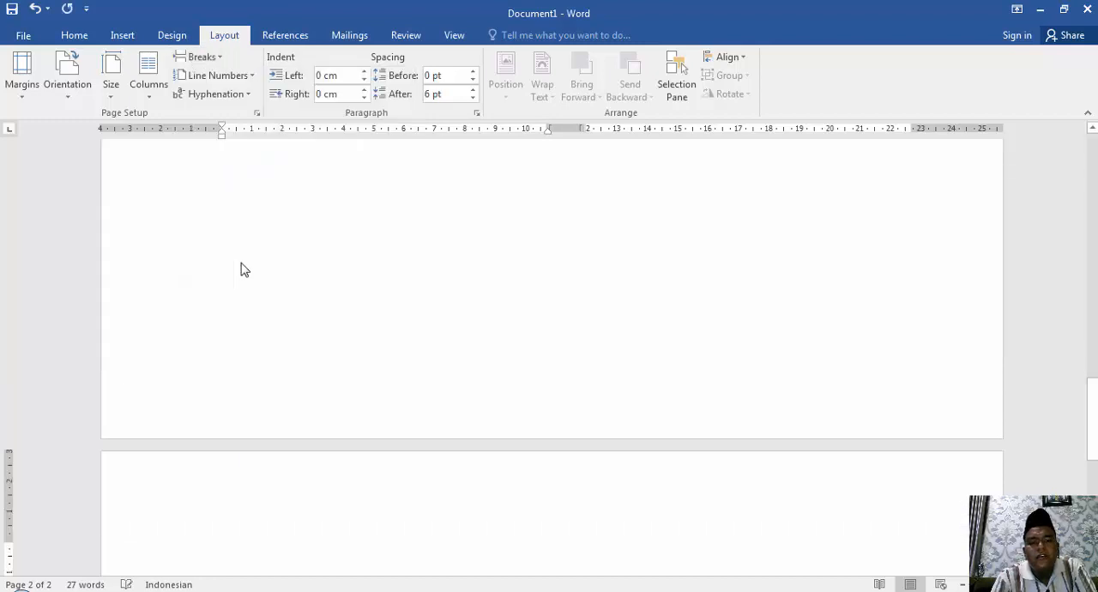
pyautogui.click(77, 92)
pyautogui.click(83, 124)
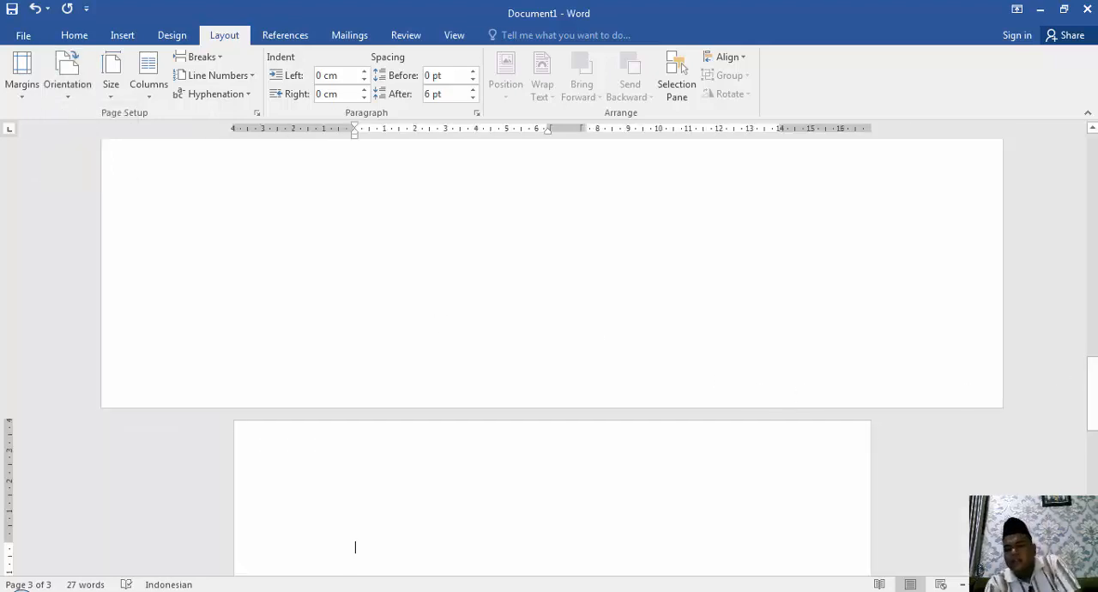
# Zoom out to compare the orientations of all three pages, and look at the line numbering options.
pyautogui.moveTo(1008, 584); pyautogui.dragTo(985, 584)
pyautogui.moveTo(1093, 327); pyautogui.dragTo(1094, 287)
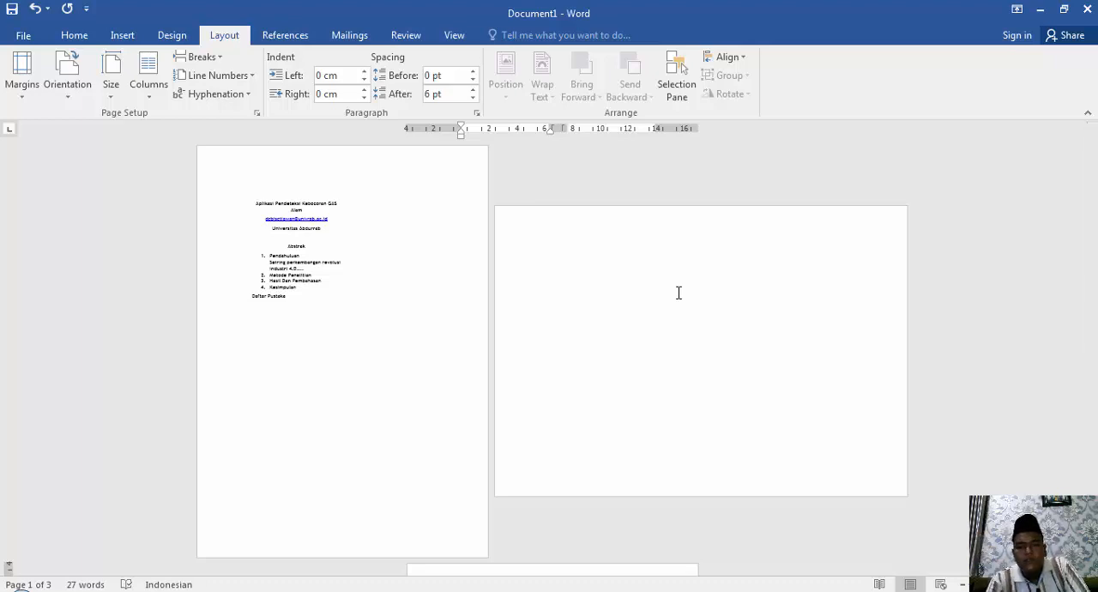
pyautogui.click(658, 279)
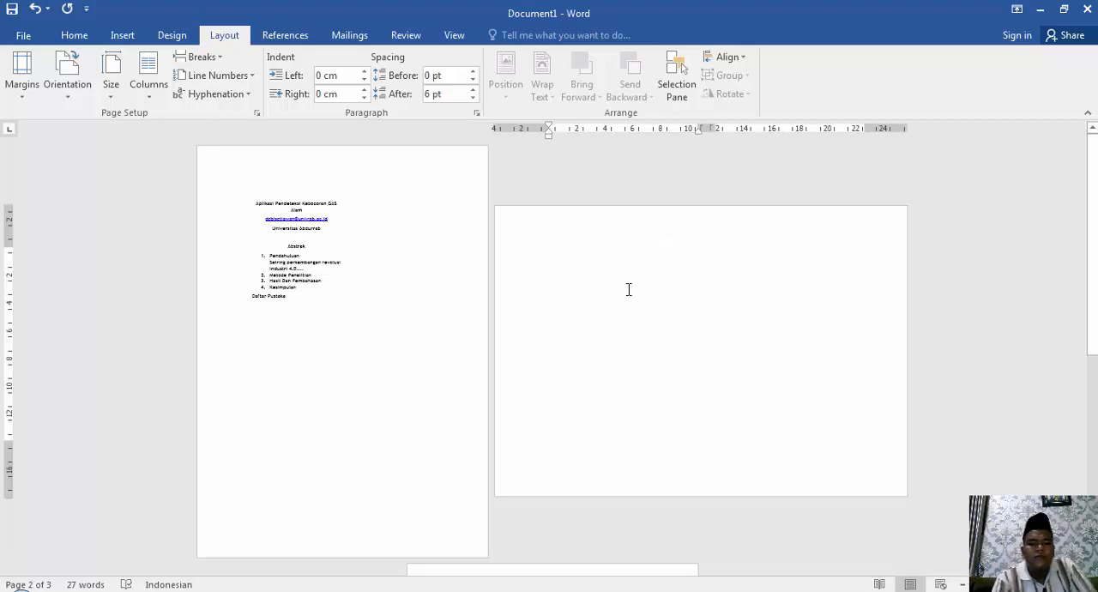
pyautogui.moveTo(1092, 196); pyautogui.dragTo(1092, 346)
pyautogui.click(550, 346)
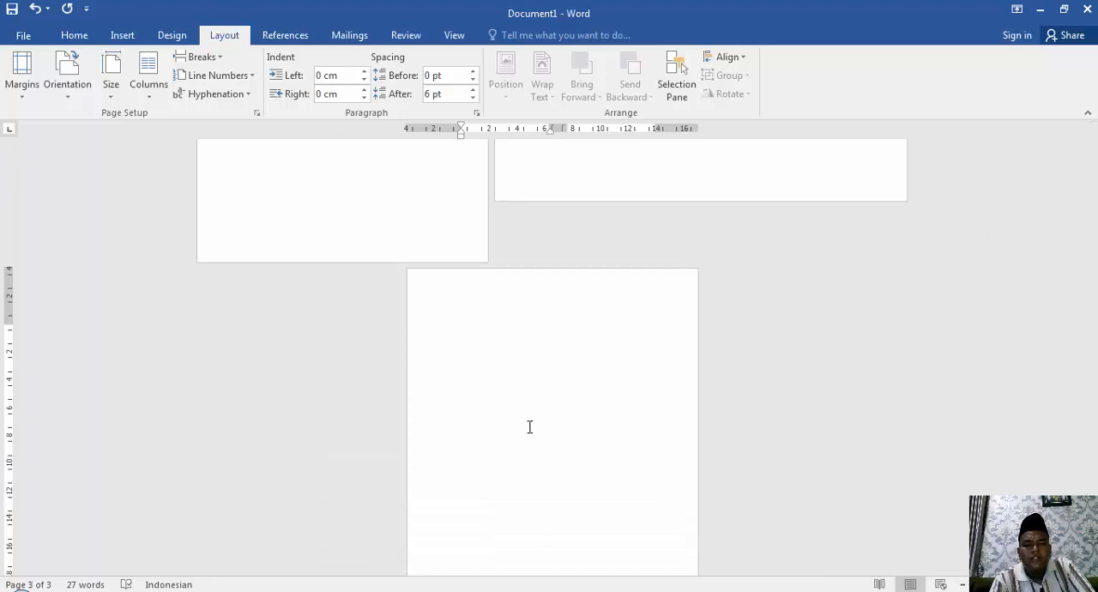
pyautogui.click(208, 77)
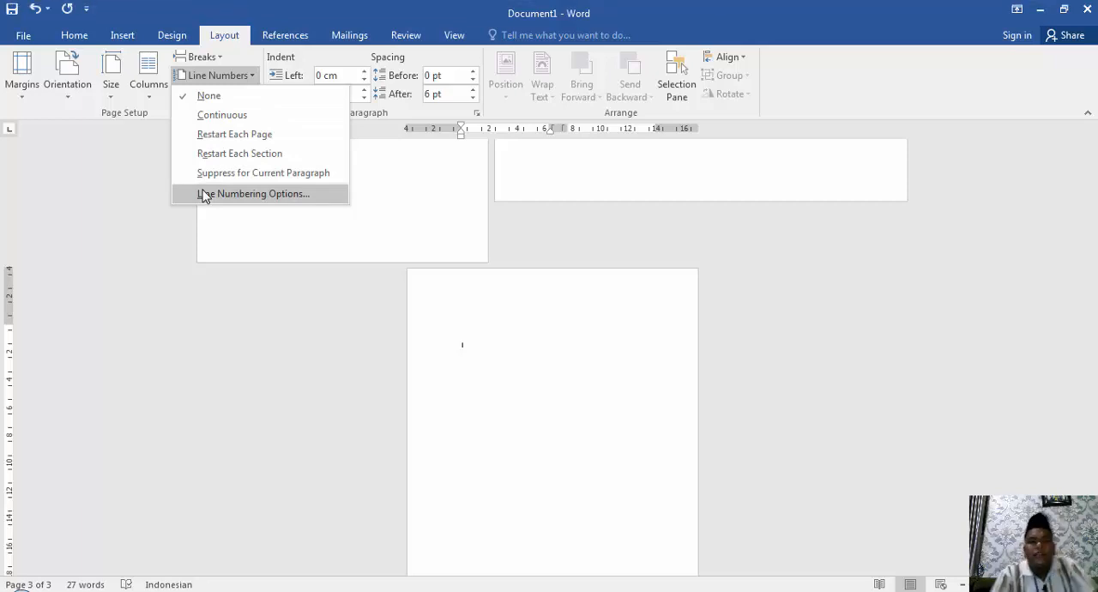
pyautogui.click(30, 249)
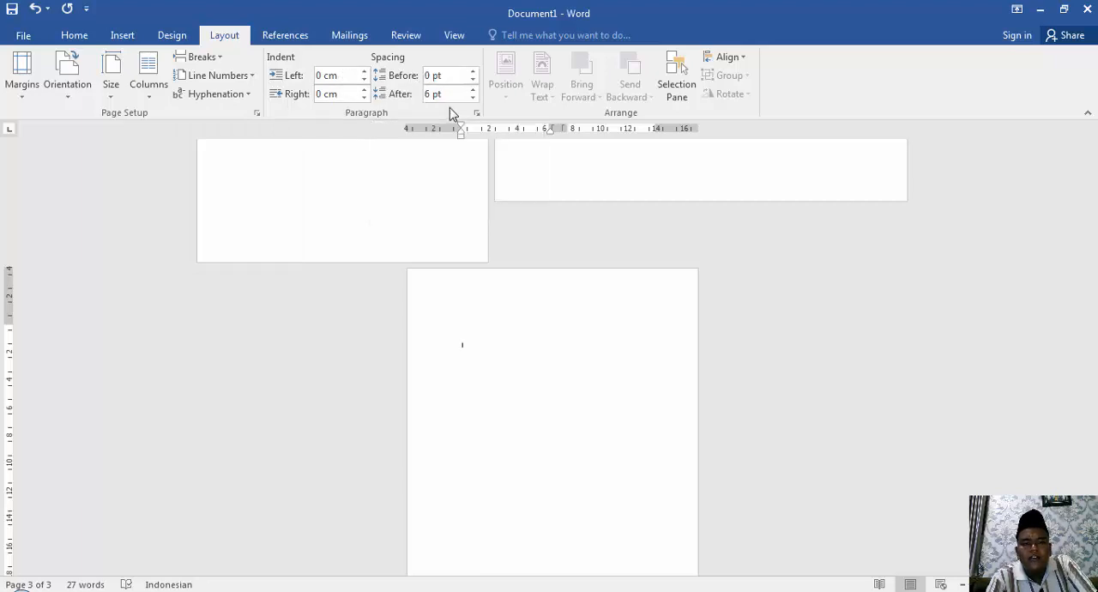
# Append "dihadapkan pada perkembangan zaman" to the text under the "Pendahuluan" heading on the first page.
pyautogui.moveTo(1094, 322); pyautogui.dragTo(1093, 141)
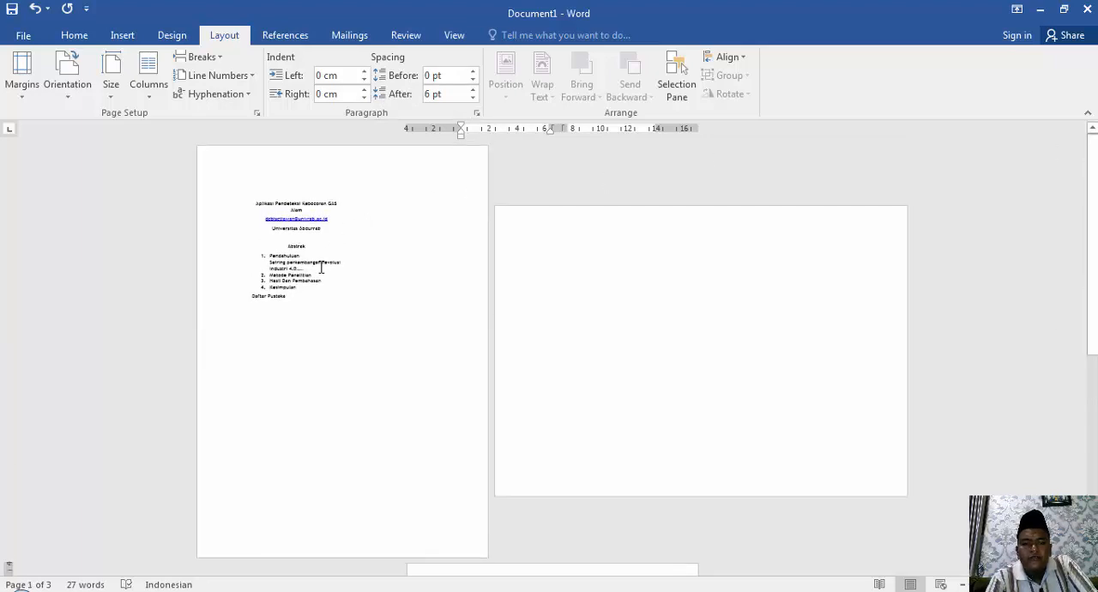
pyautogui.click(279, 236)
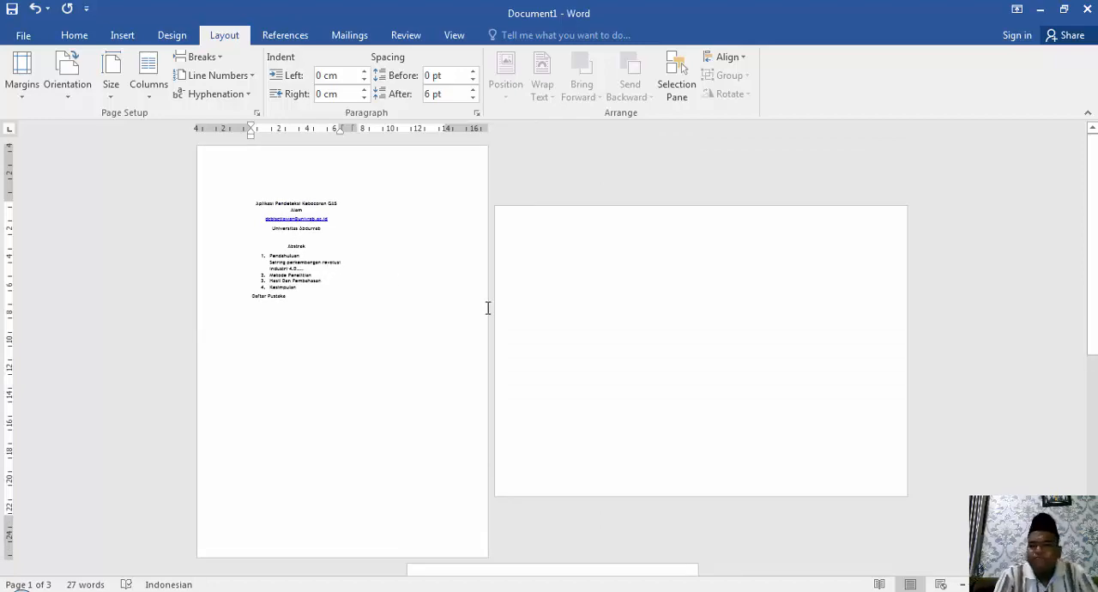
pyautogui.keyDown('ctrl'); pyautogui.scroll(5, 919, 556); pyautogui.keyUp('ctrl')
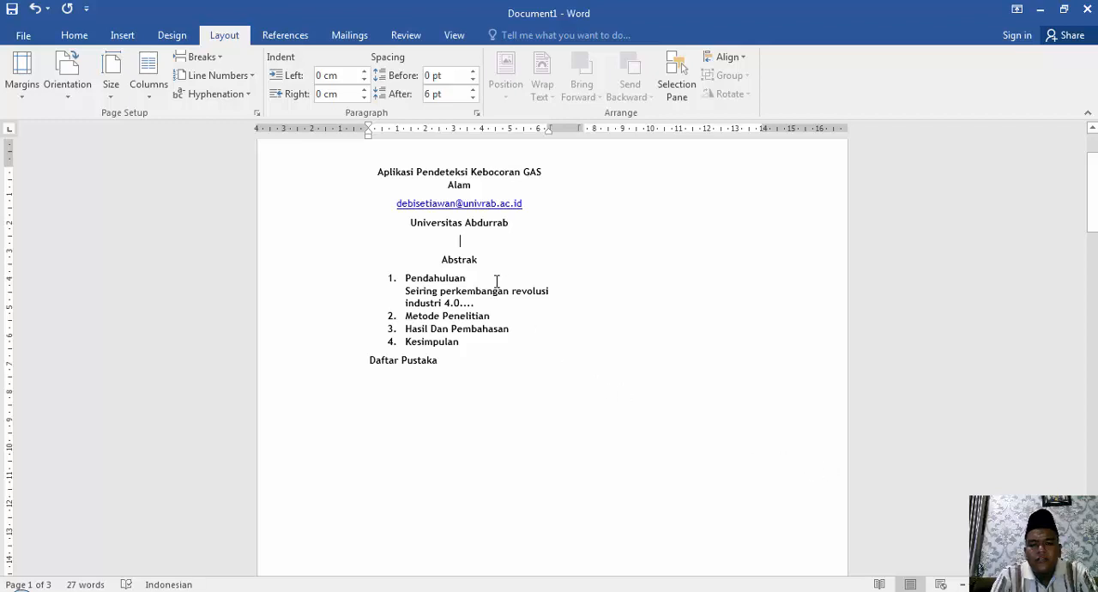
pyautogui.click(561, 292)
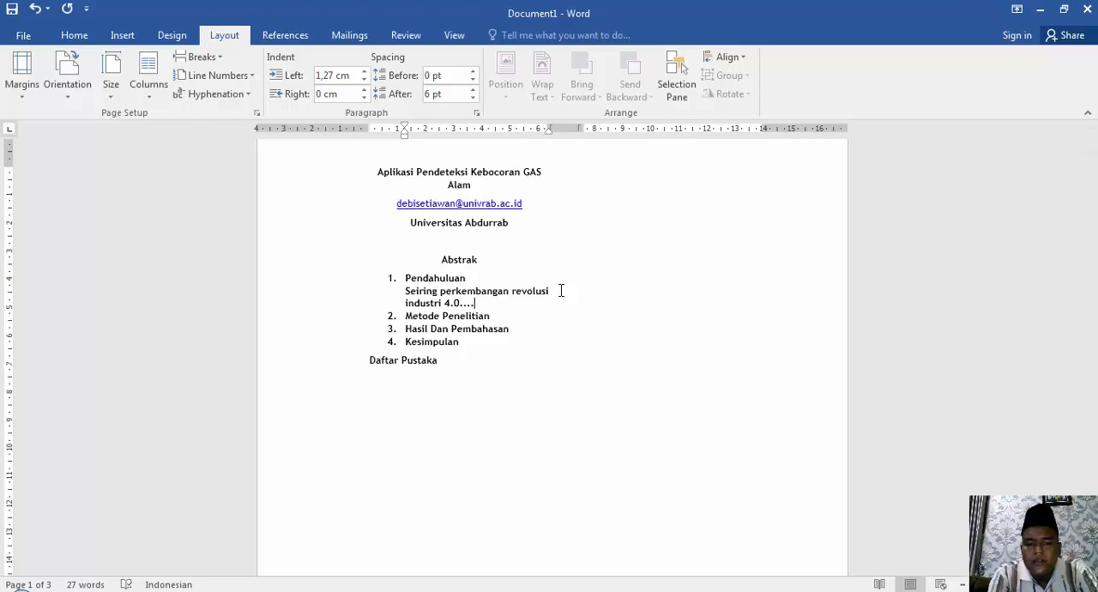
pyautogui.write('ihadapkan')
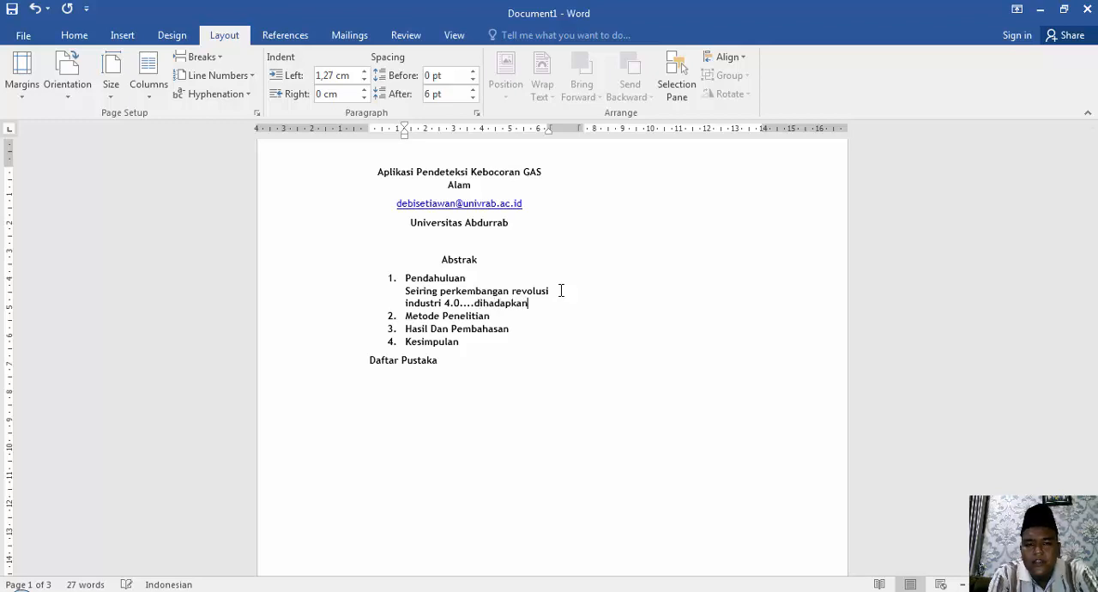
pyautogui.write(' pada')
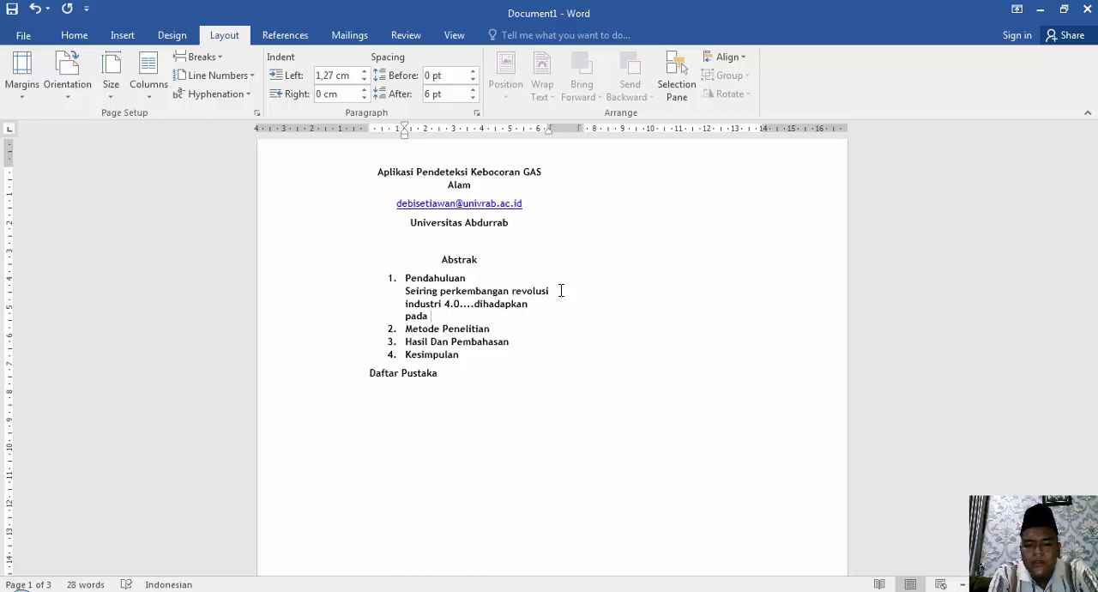
pyautogui.write(' perkembangan')
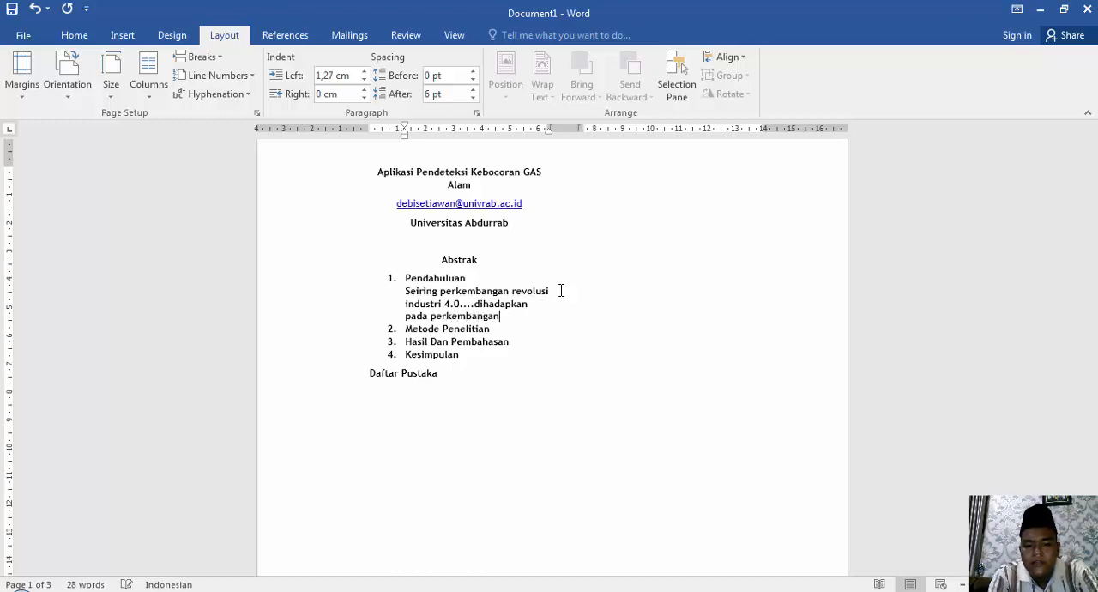
pyautogui.write(' zaman')
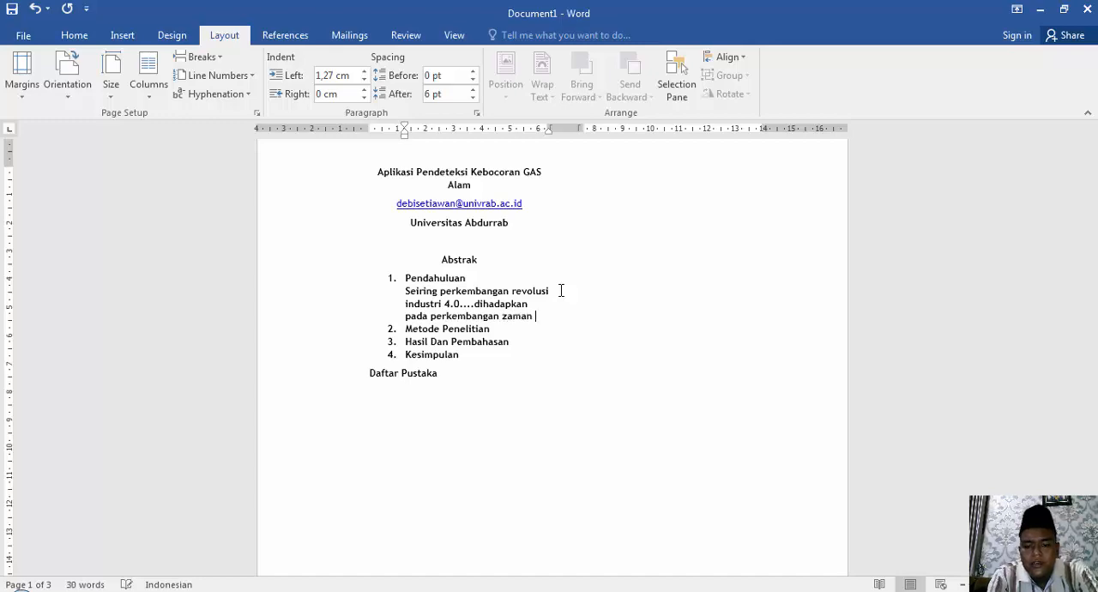
pyautogui.write(' yang harus')
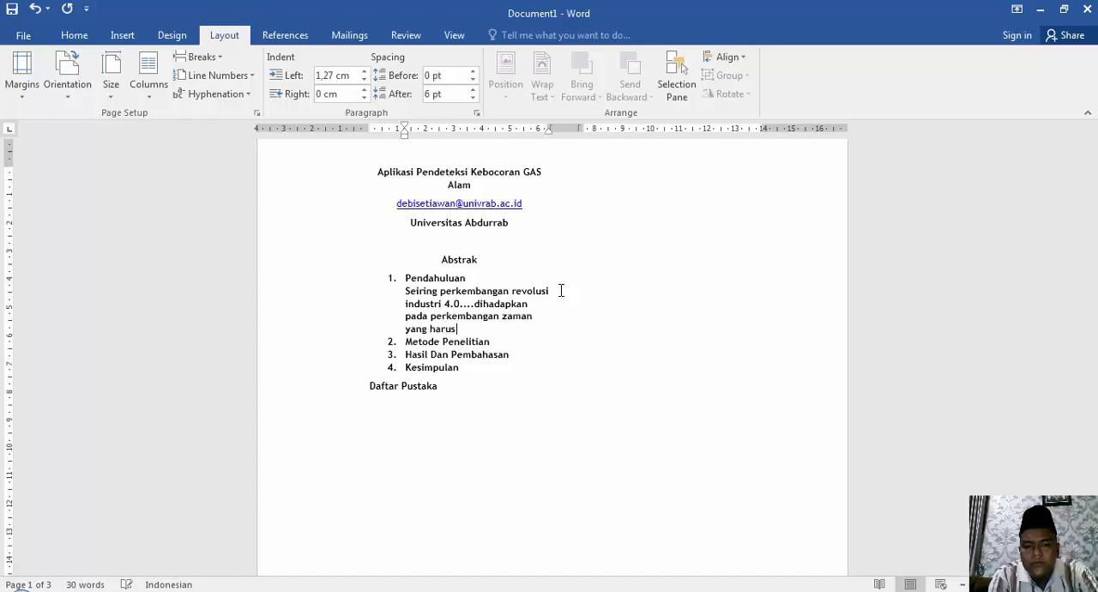
pyautogui.write(' membuat kita')
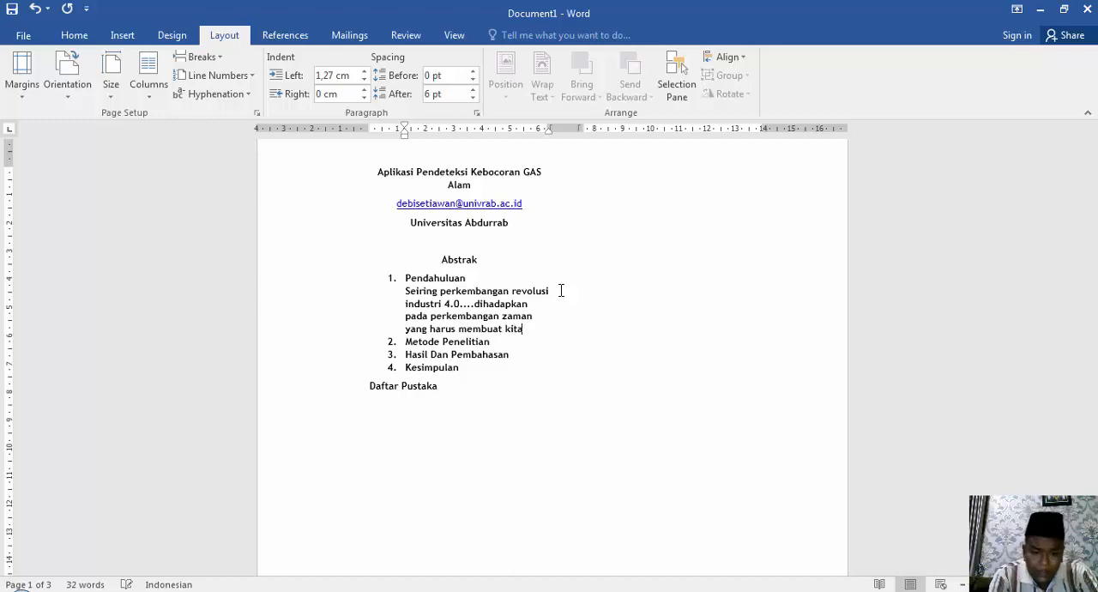
pyautogui.write(' bertransf')
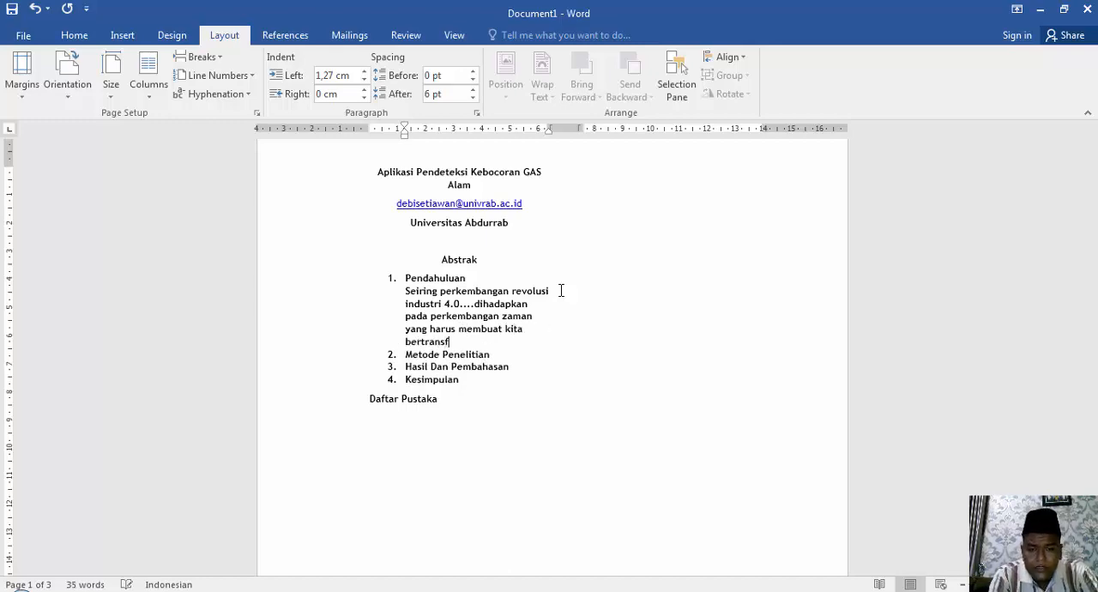
pyautogui.write('ormasi dari tras')
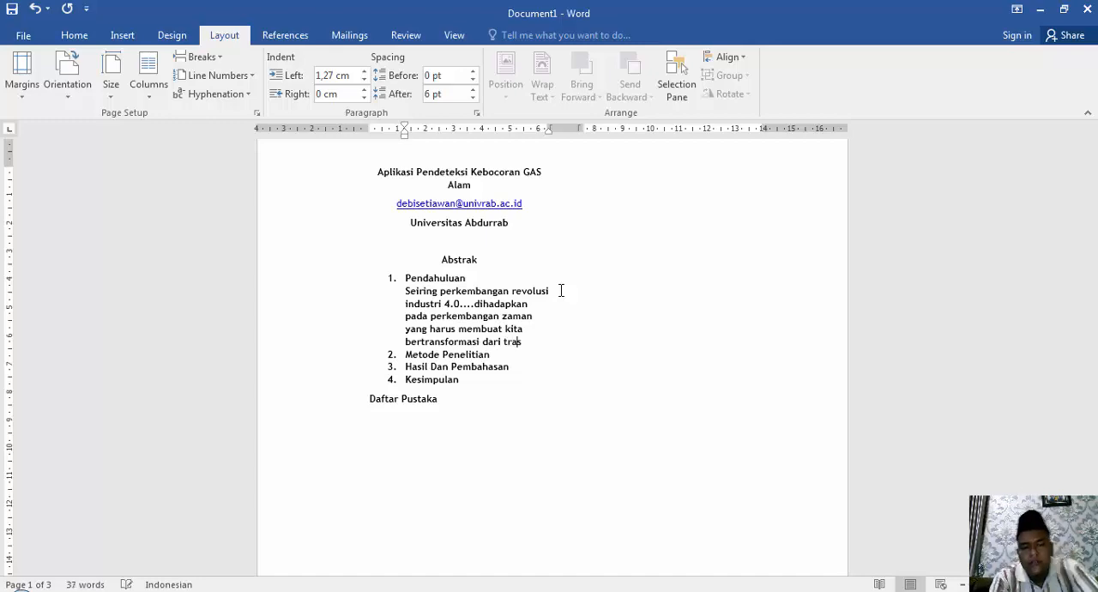
# Append "yang harus membuat kita bertransformasi dari tradisional ke modernisasi IT." to the paragraph under the "Pendahuluan" heading.
pyautogui.press('BackSpace')
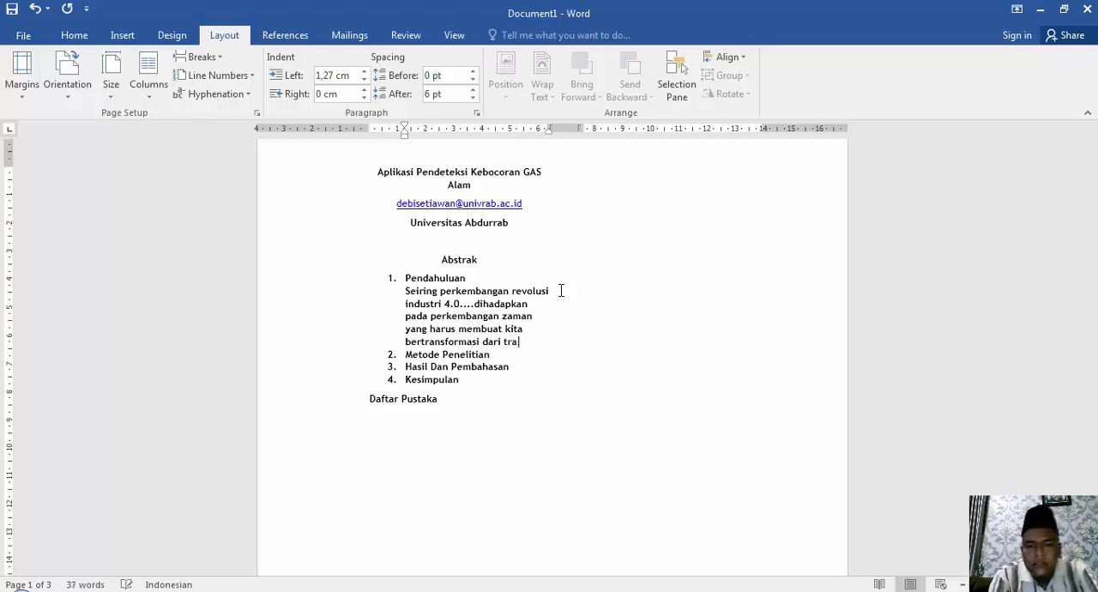
pyautogui.write('disi')
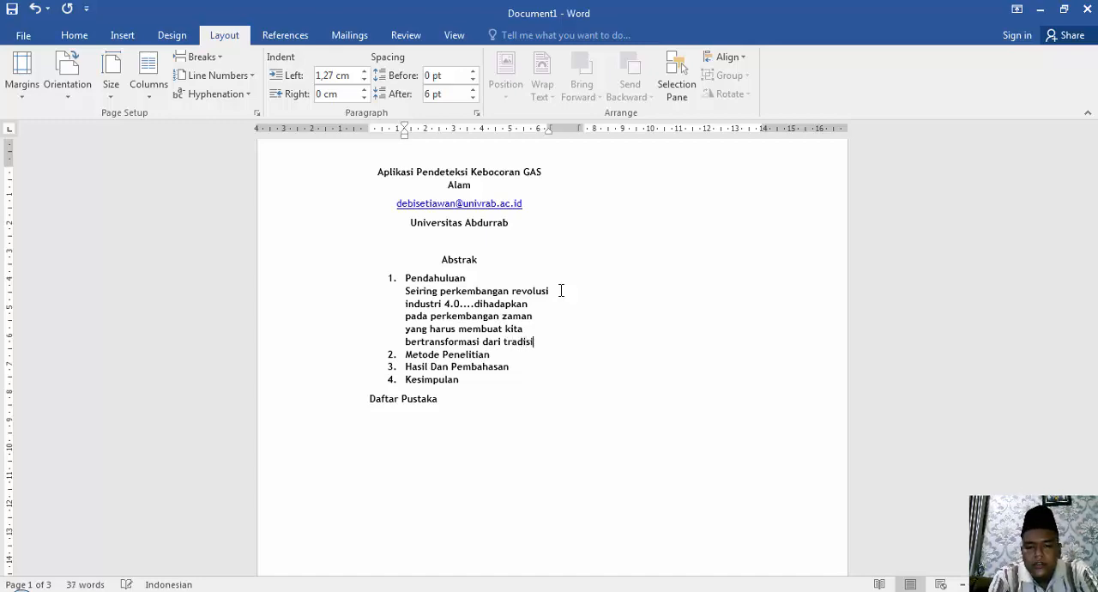
pyautogui.write('onal ke ')
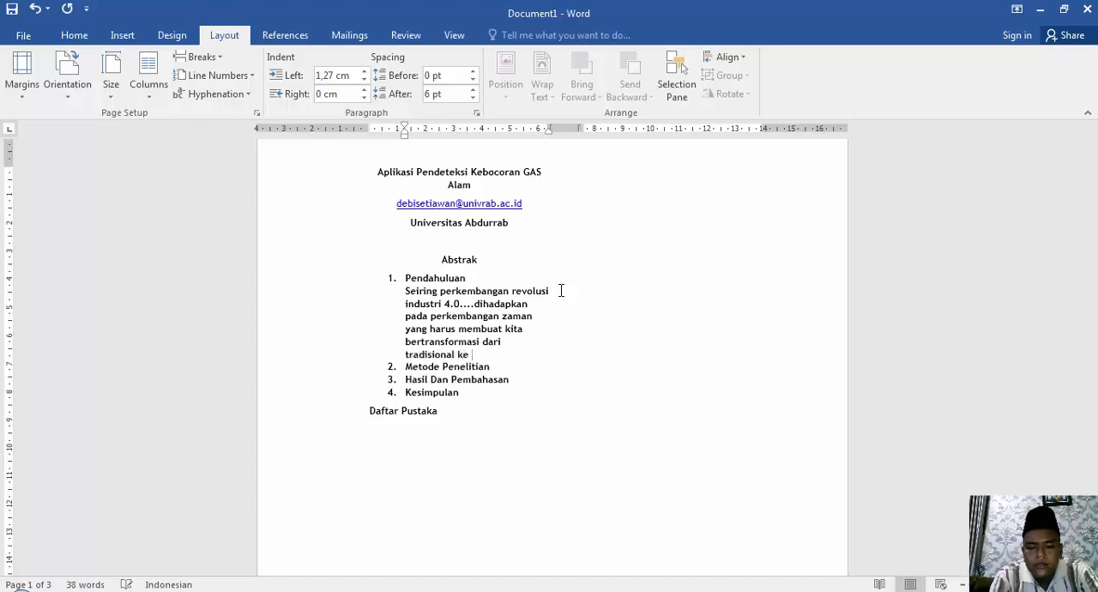
pyautogui.write('moder')
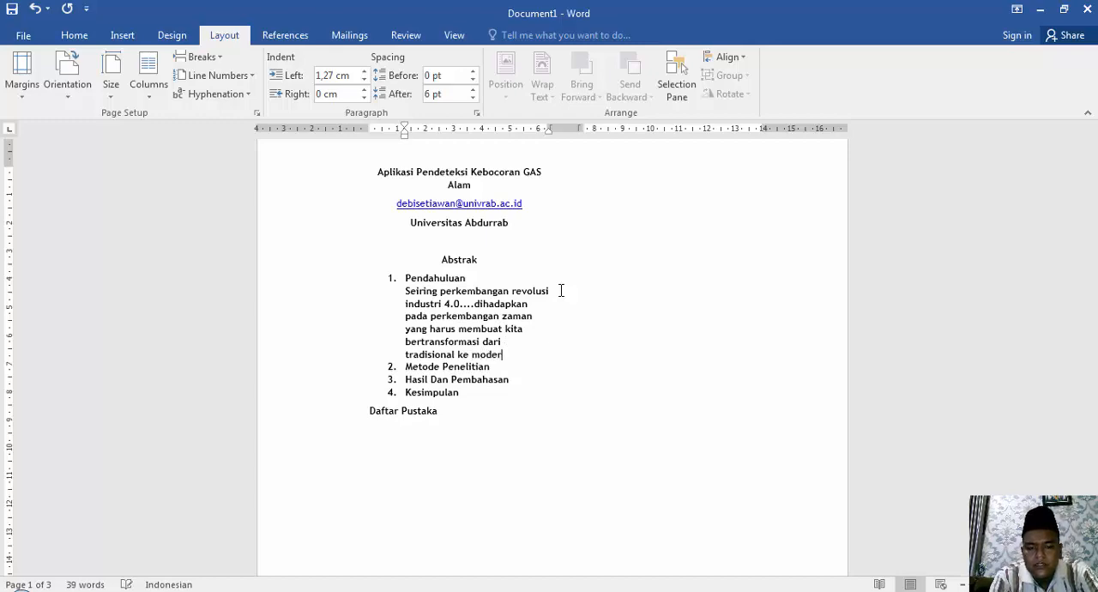
pyautogui.write('nisasi')
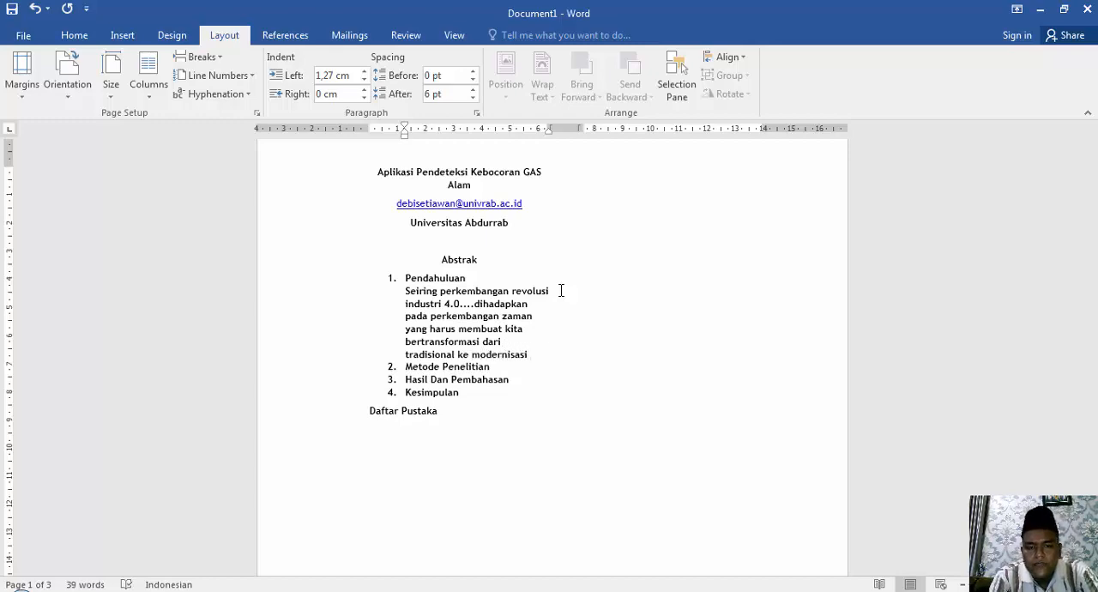
pyautogui.write(' IT.')
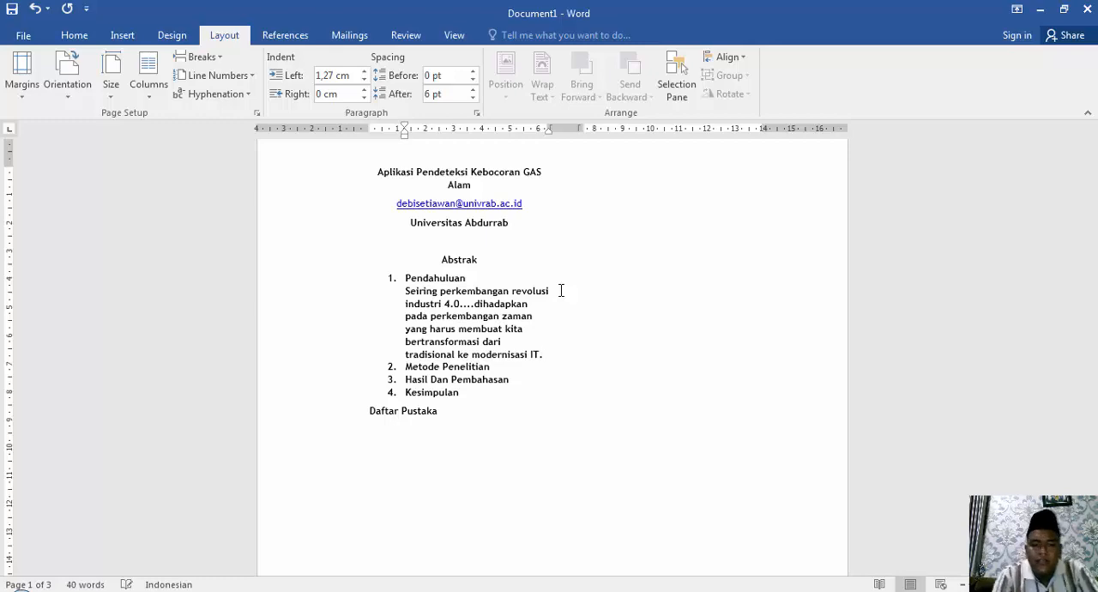
# Reduce the left indent of the paragraph under "Pendahuluan" to 0,64 cm and indent its first line.
pyautogui.click(407, 294)
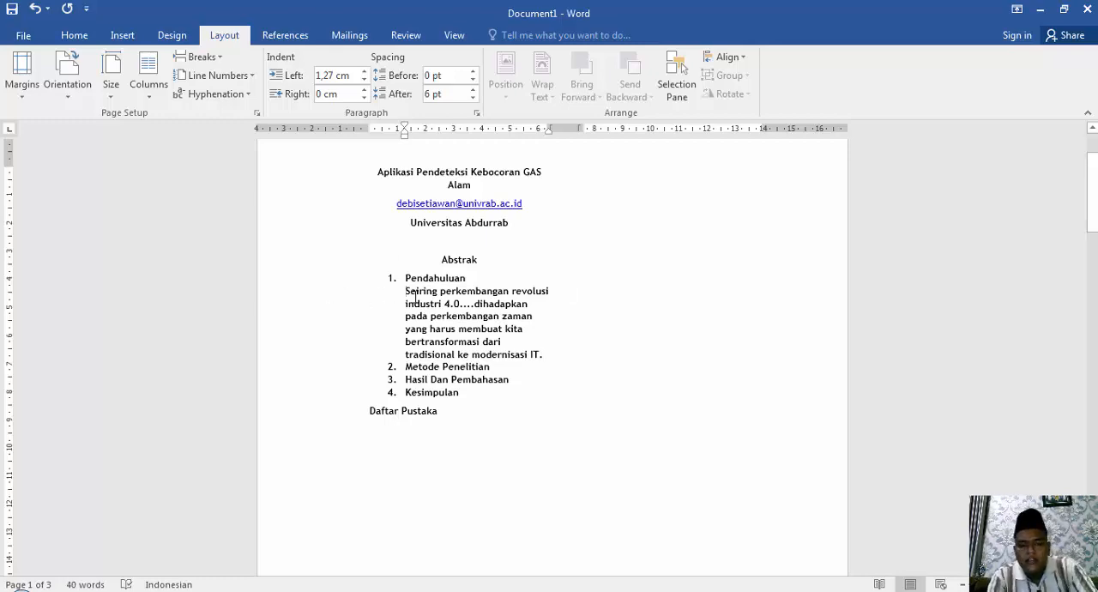
pyautogui.press('BackSpace')
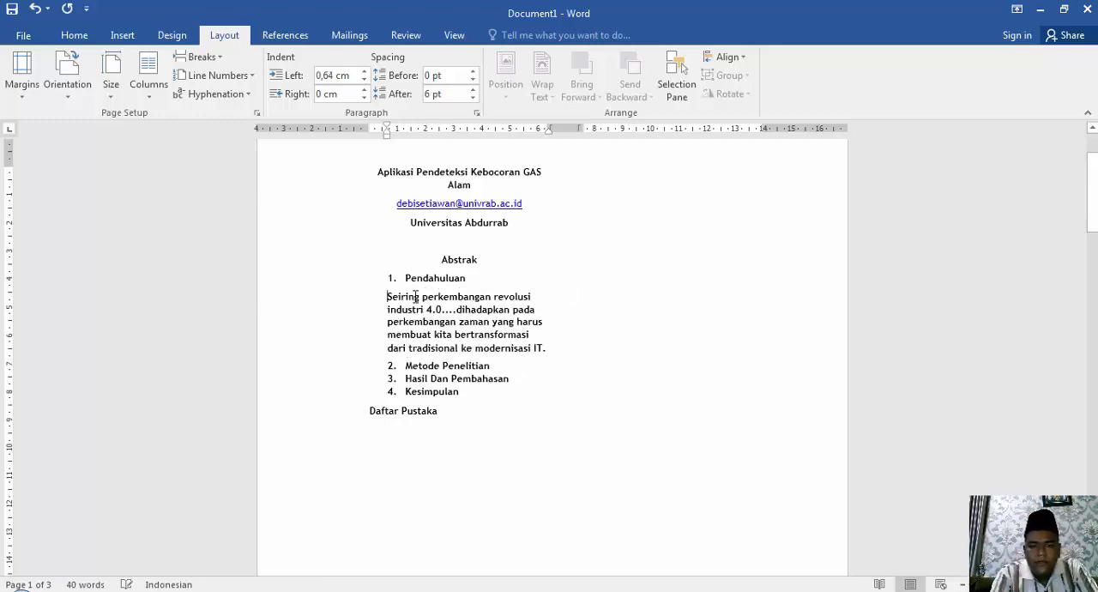
pyautogui.press('Tab')
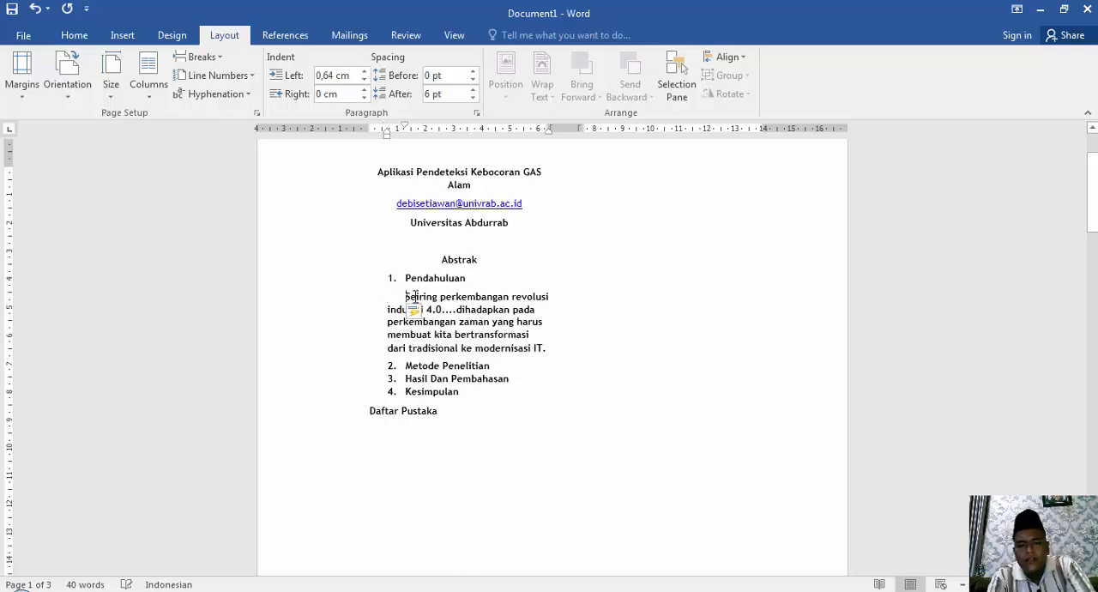
# Justify the paragraph under "Pendahuluan" and remove its bold formatting.
pyautogui.hotkey('shift', 'Down')
pyautogui.hotkey('shift', 'Down')
pyautogui.hotkey('shift', 'Down')
pyautogui.hotkey('shift', 'Down')
pyautogui.hotkey('shift', 'Down')
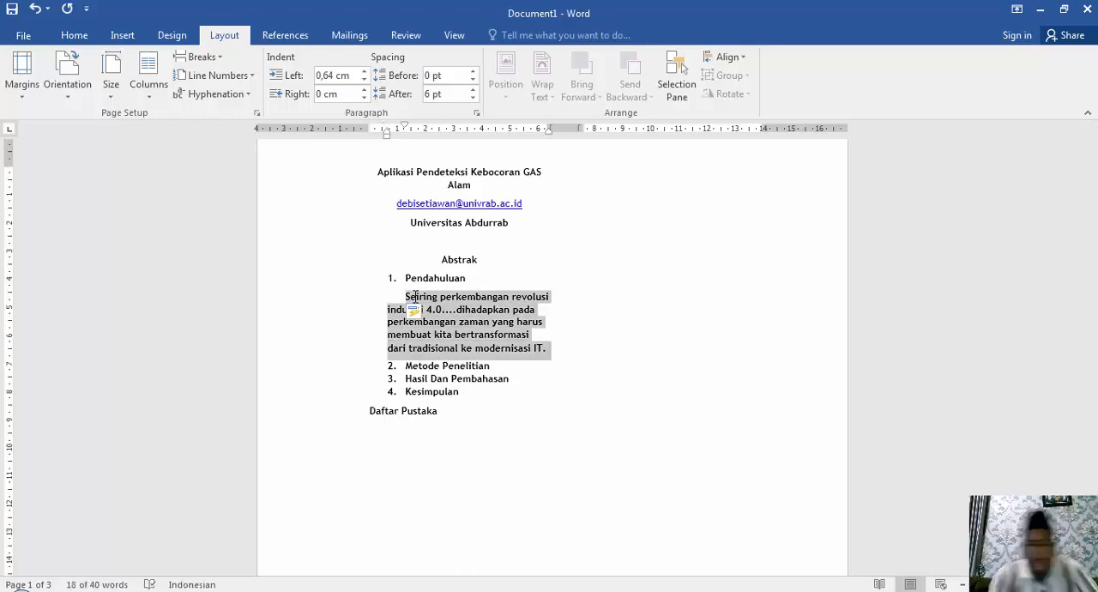
pyautogui.hotkey('ctrl', 'j')
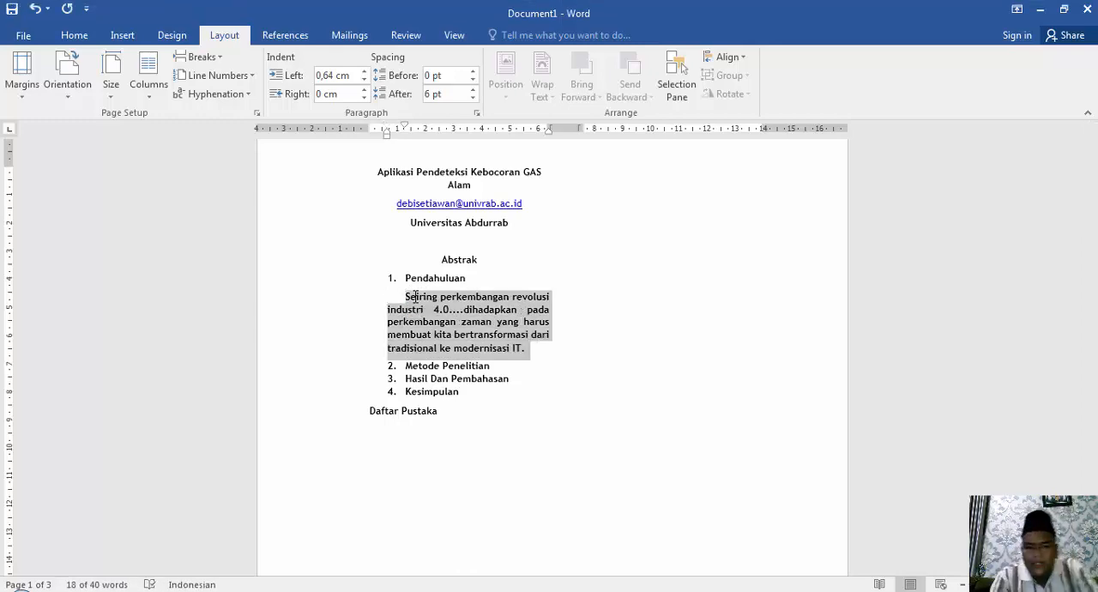
pyautogui.click(528, 350)
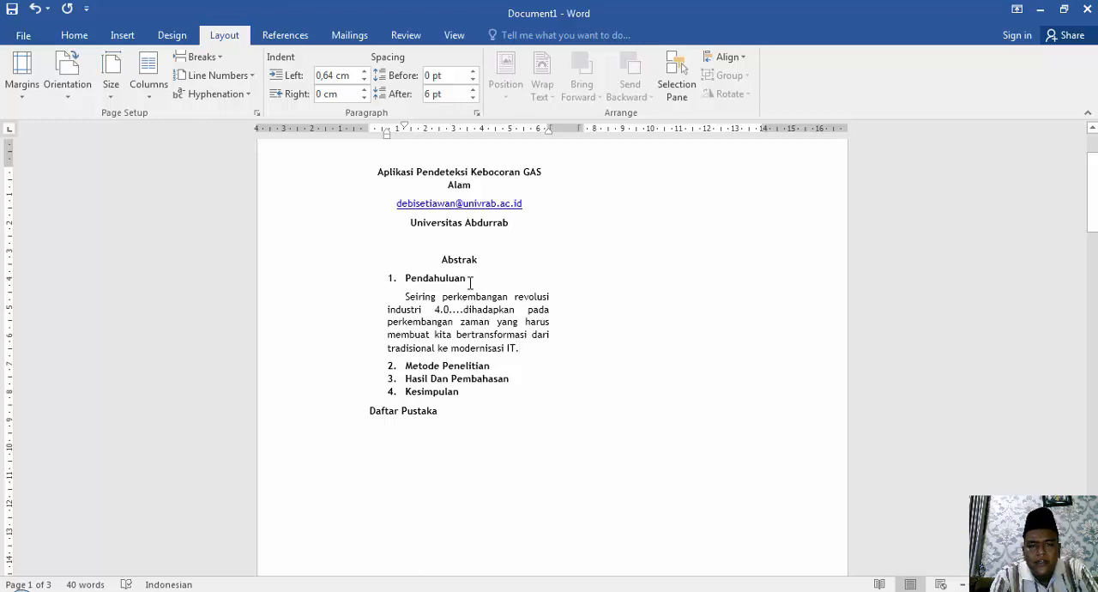
# Look at the line and paragraph spacing options for the paragraph under "Pendahuluan".
pyautogui.tripleClick(514, 328)
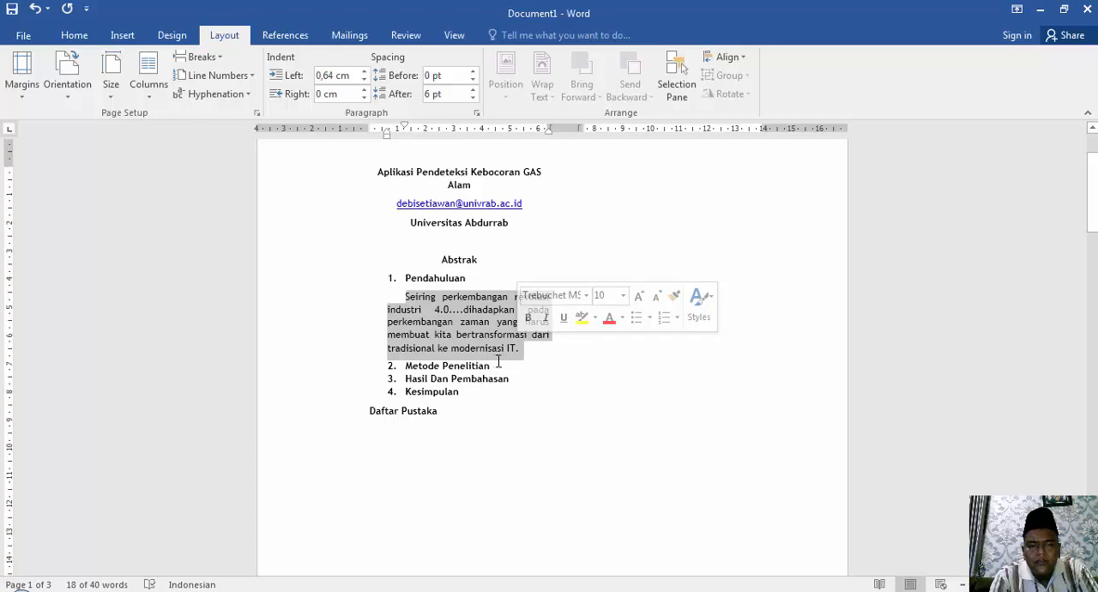
pyautogui.click(526, 352)
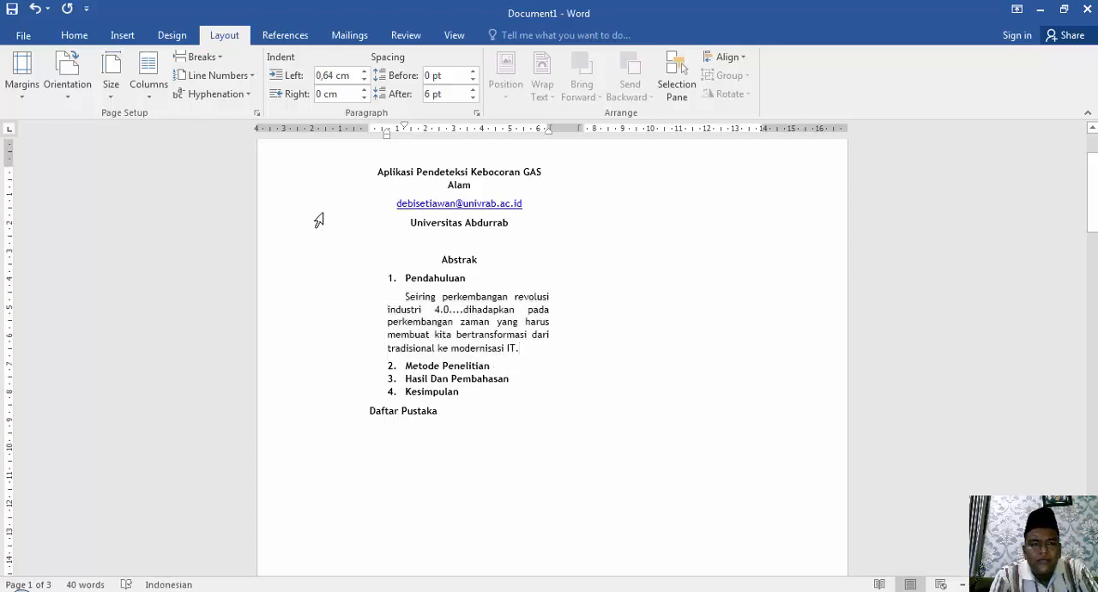
pyautogui.click(63, 36)
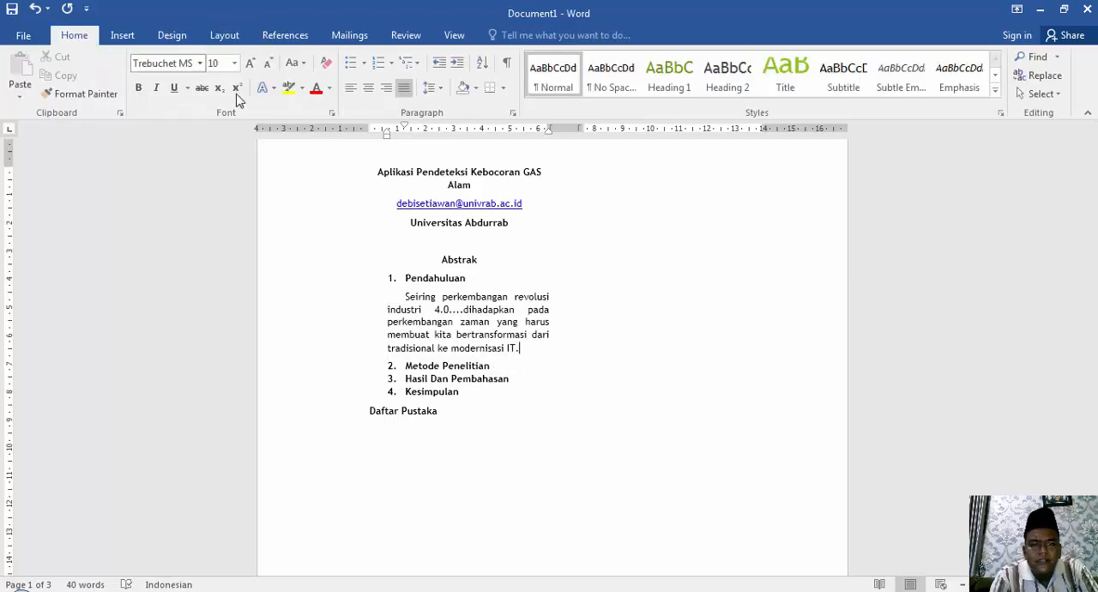
pyautogui.click(440, 89)
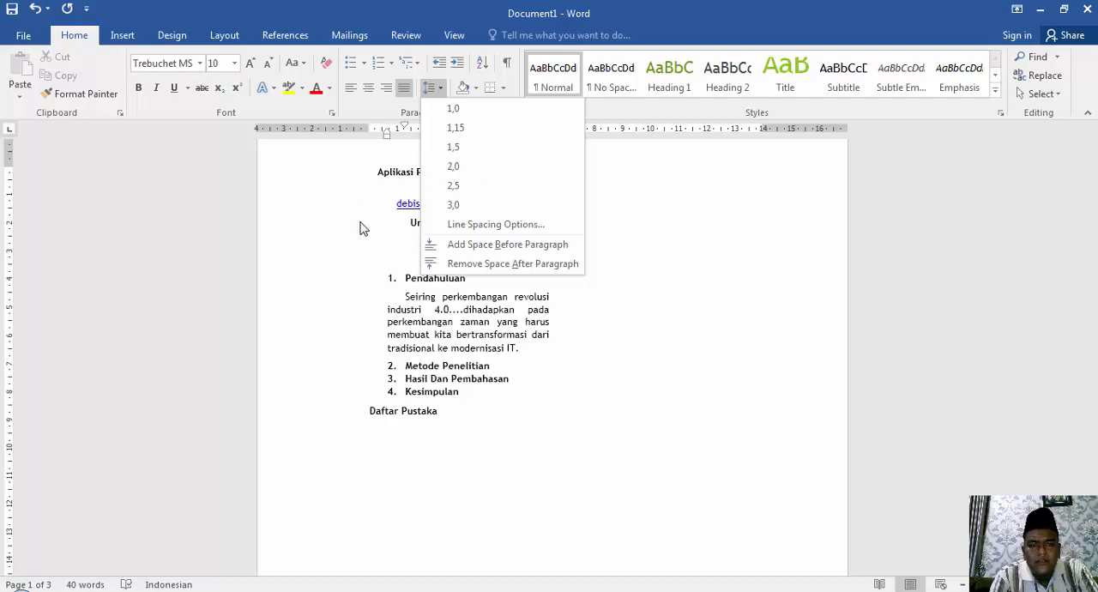
pyautogui.click(414, 348)
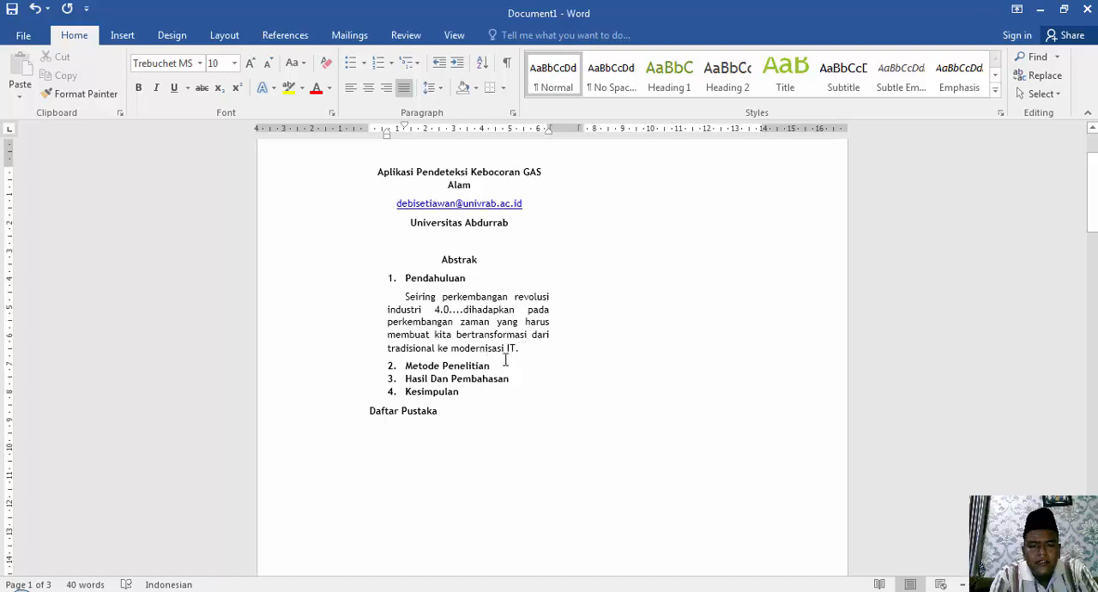
# Add a blank line below the "Pendahuluan" paragraph, remove its space after and set its line spacing to 2,0.
pyautogui.press('Return')
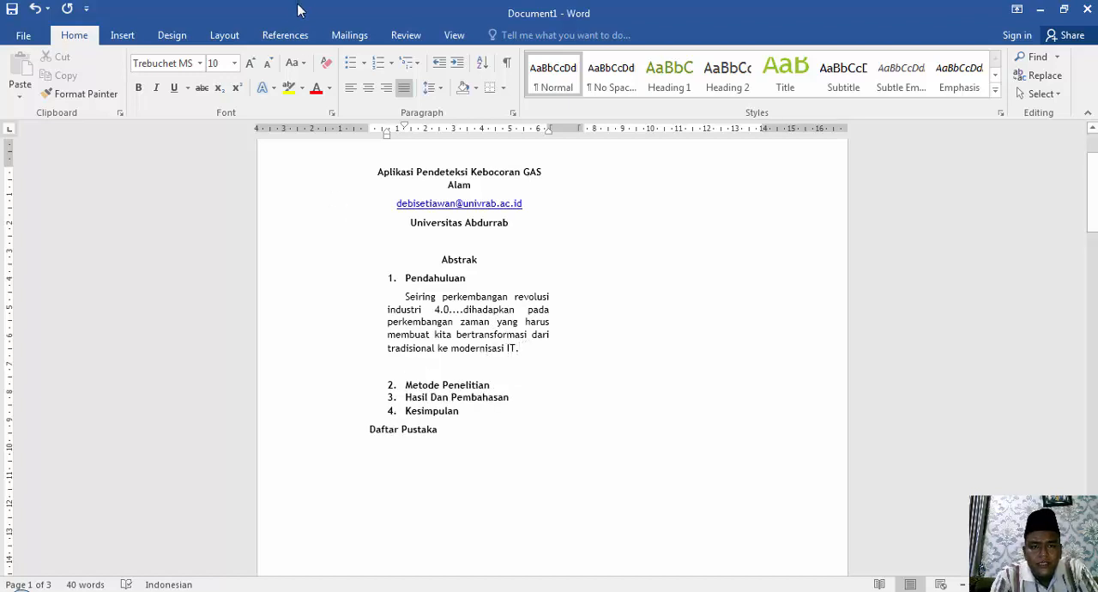
pyautogui.click(429, 87)
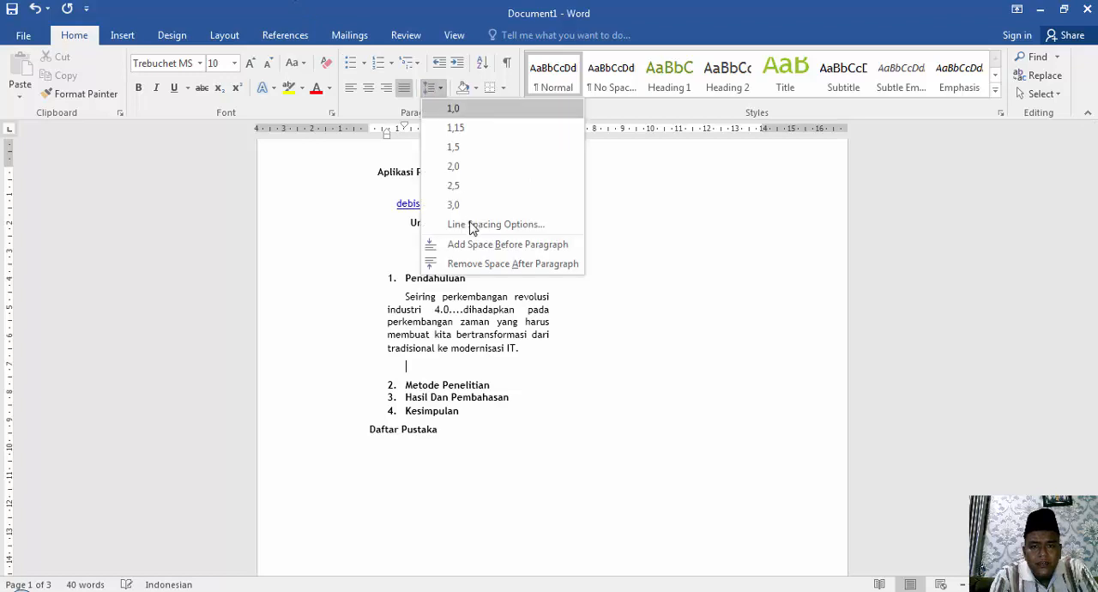
pyautogui.click(489, 259)
pyautogui.click(429, 87)
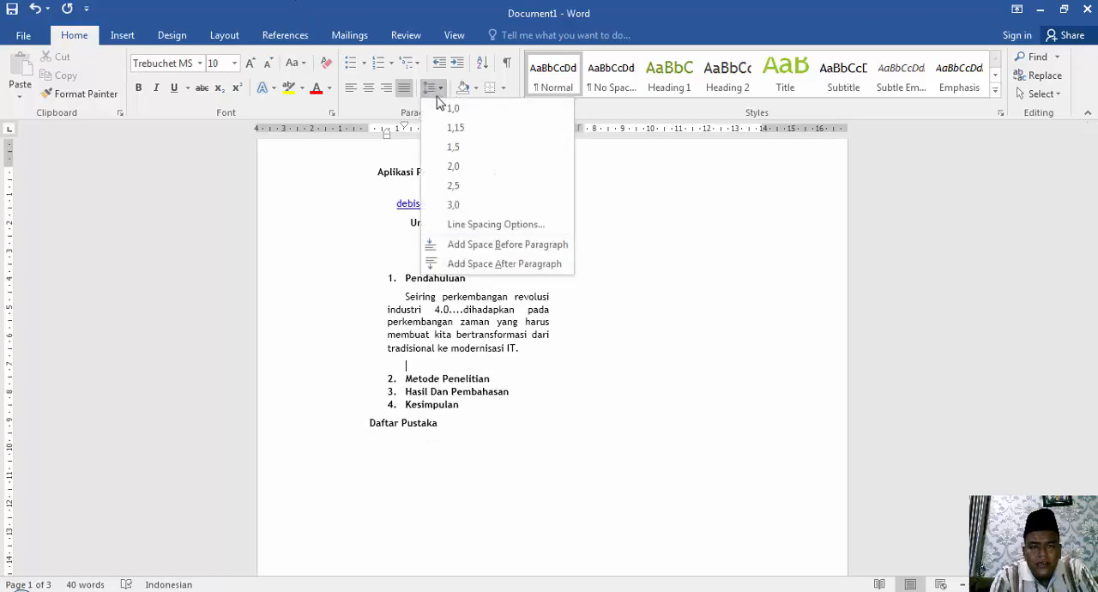
pyautogui.click(453, 167)
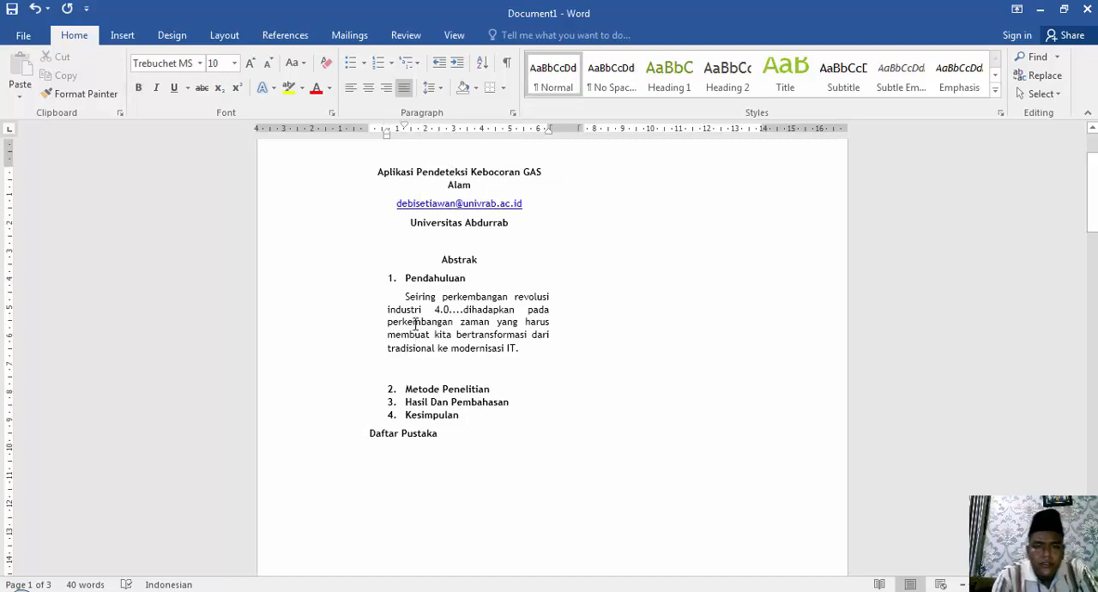
# Set the blank line's spacing to 1,0 and delete that line above "Metode Penelitian".
pyautogui.click(431, 88)
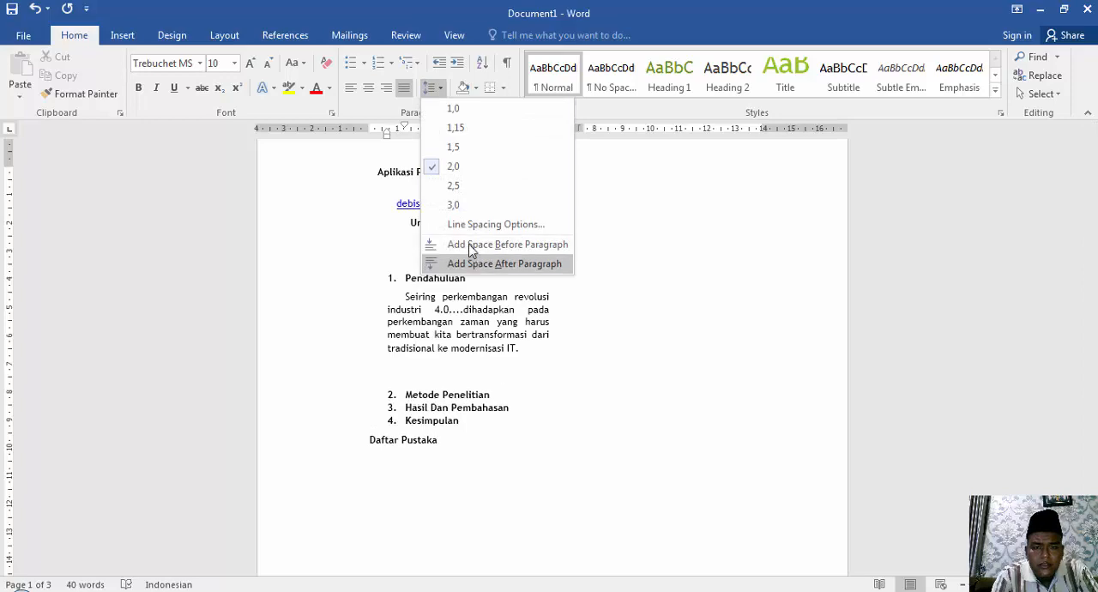
pyautogui.click(453, 110)
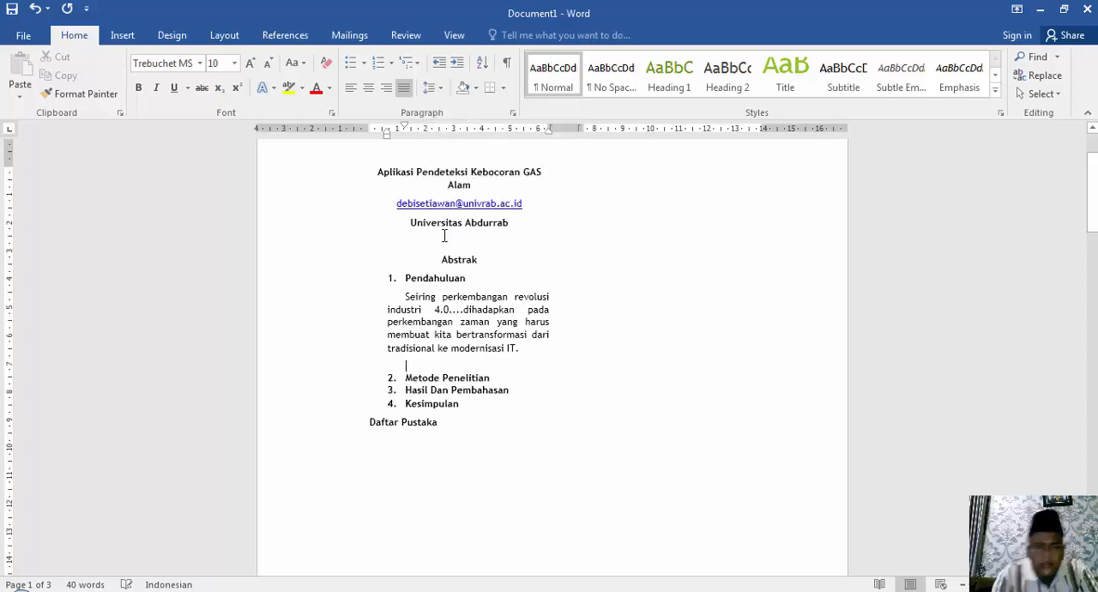
pyautogui.press('BackSpace')
pyautogui.press('BackSpace')
pyautogui.press('BackSpace')
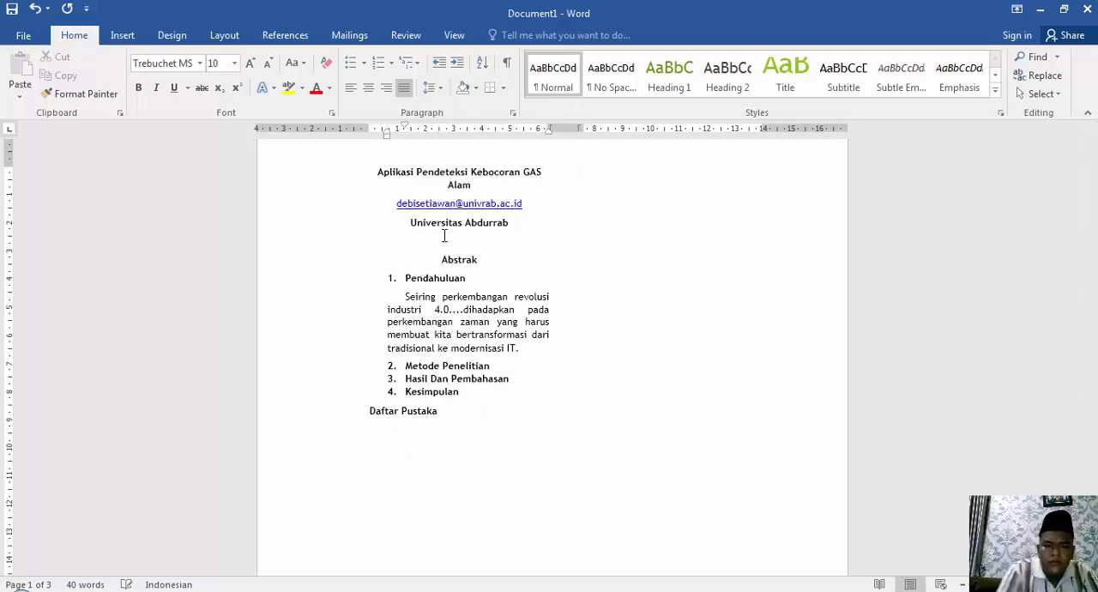
# Remove the space after paragraphs from the "Pendahuluan" heading through "Kesimpulan".
pyautogui.press('Right')
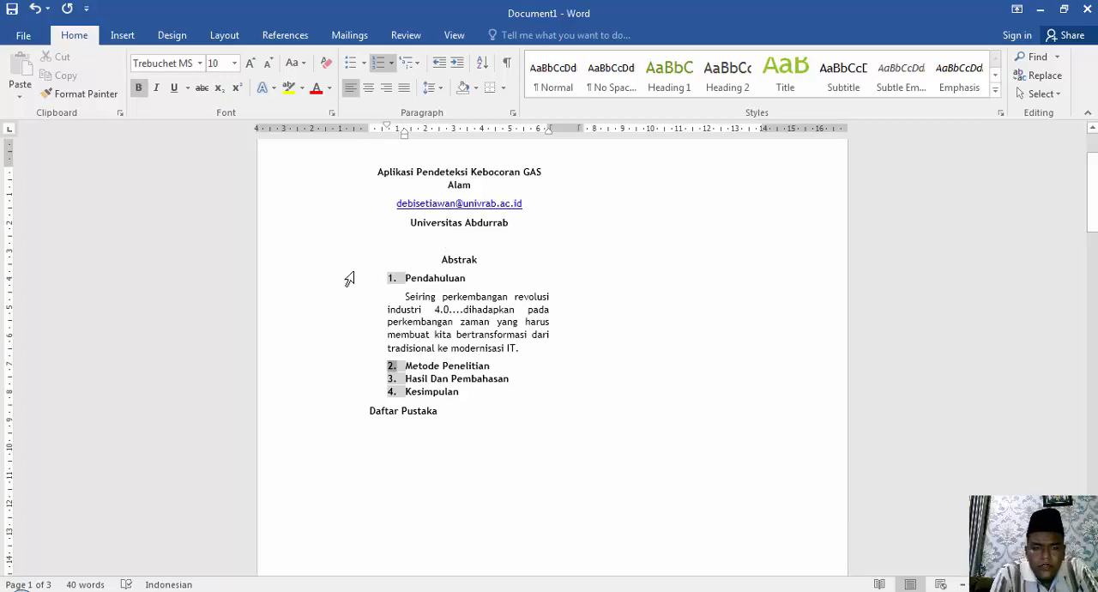
pyautogui.click(406, 278)
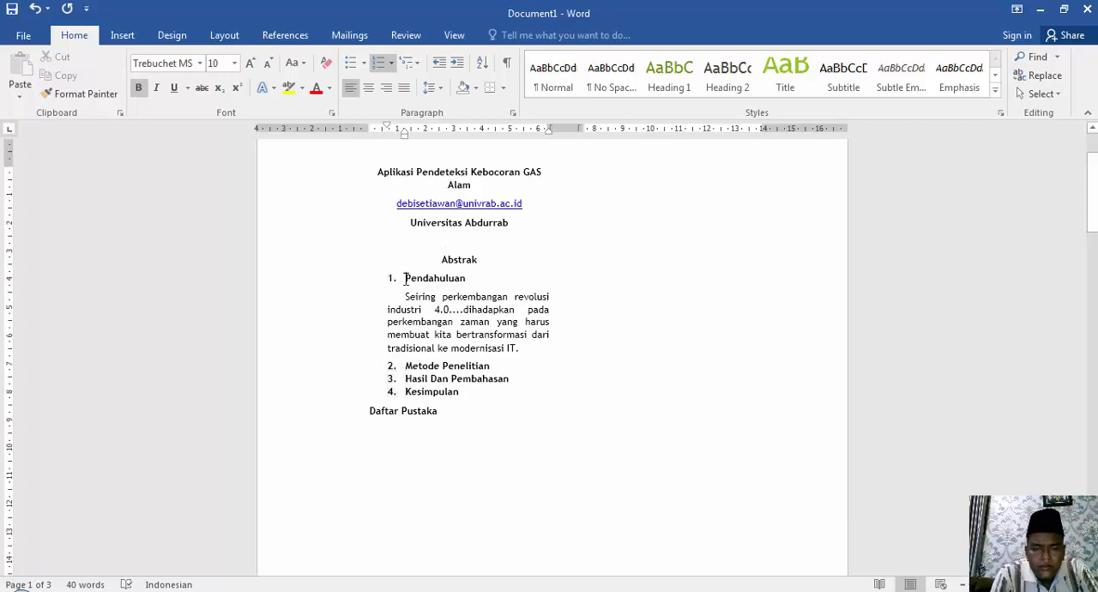
pyautogui.keyDown('shift'); pyautogui.click(477, 391); pyautogui.keyUp('shift')
pyautogui.click(429, 87)
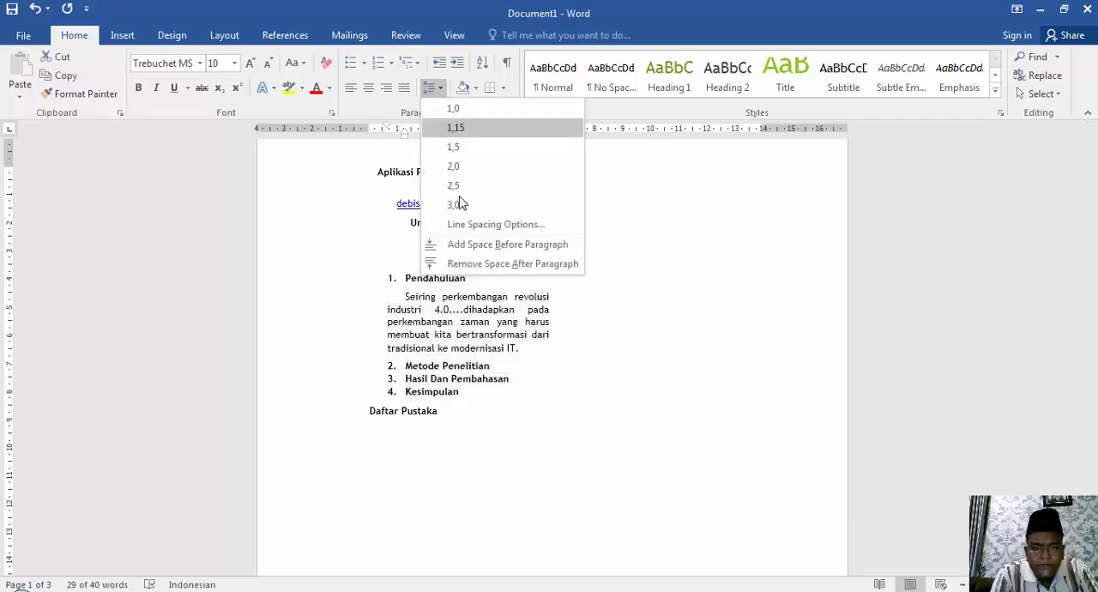
pyautogui.click(463, 264)
pyautogui.click(465, 264)
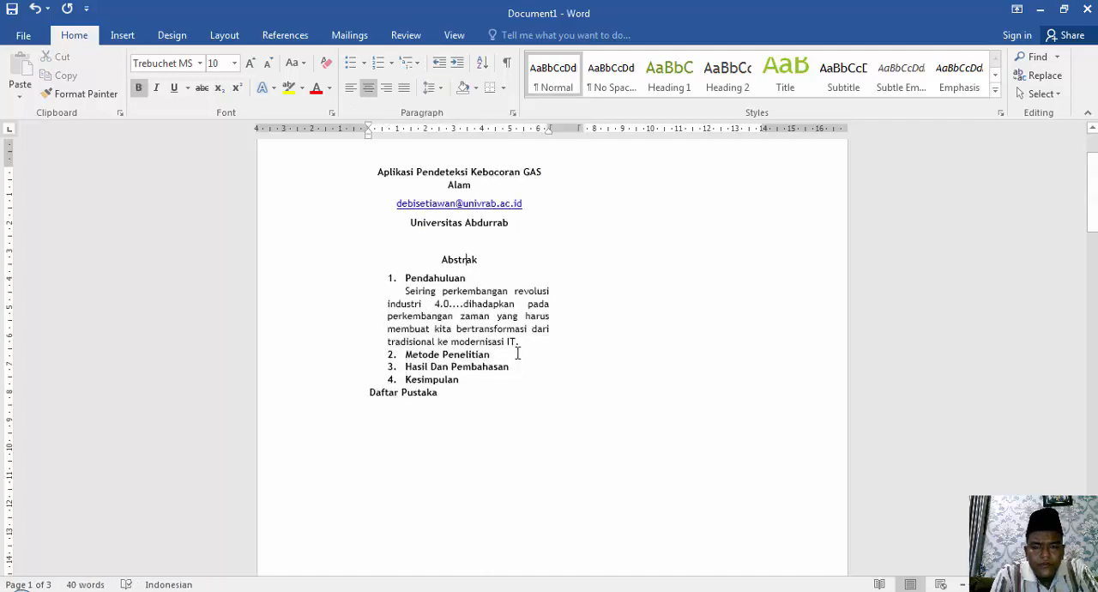
# Preview 2,0 line spacing on the paragraph under "Pendahuluan" without applying it.
pyautogui.click(526, 341)
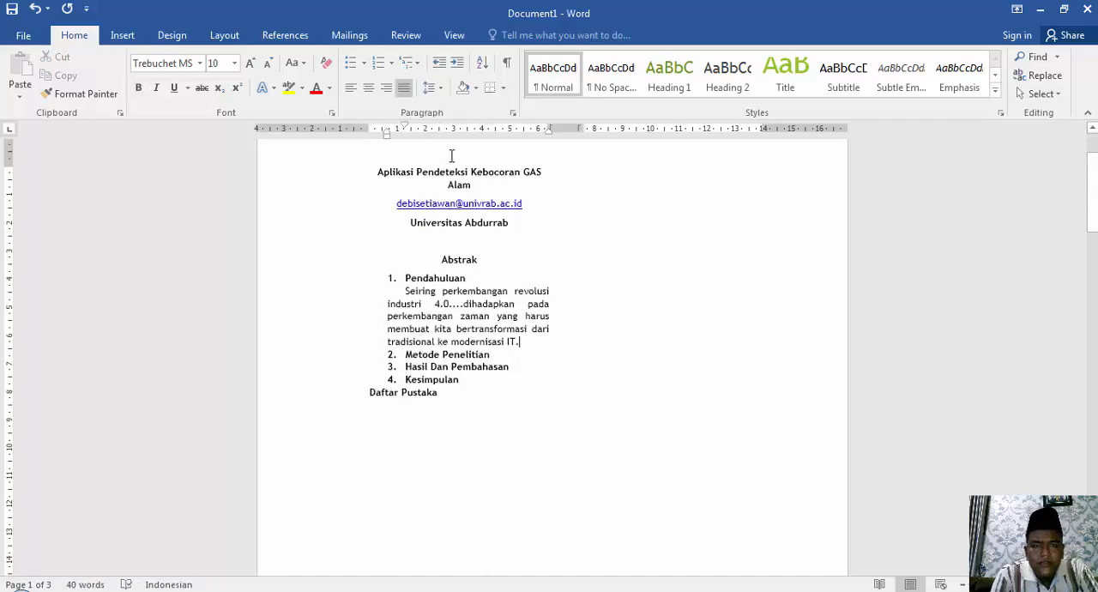
pyautogui.click(429, 88)
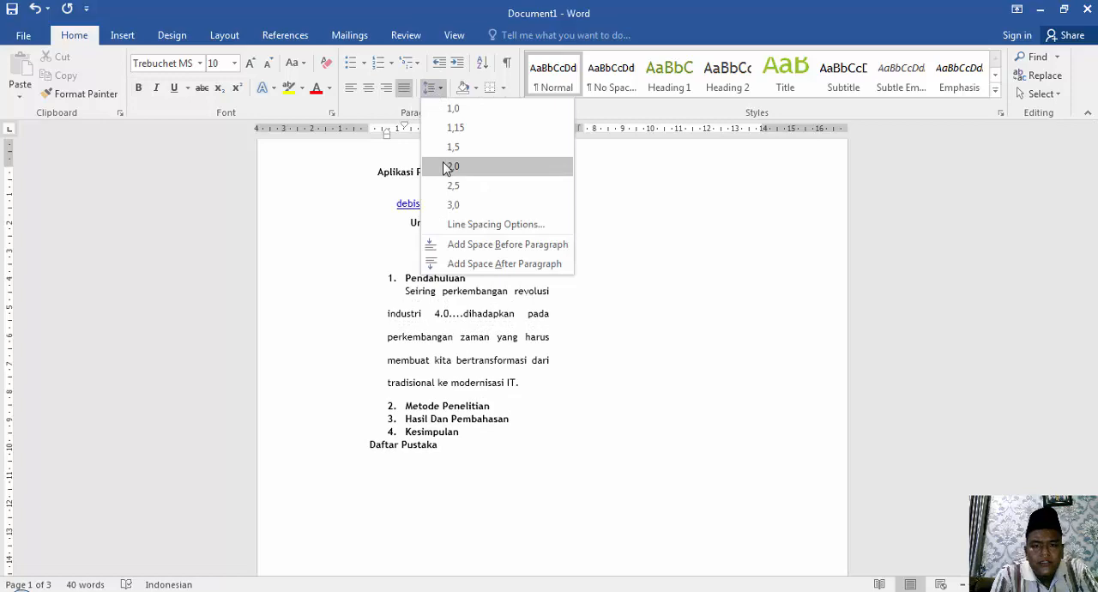
pyautogui.click(512, 394)
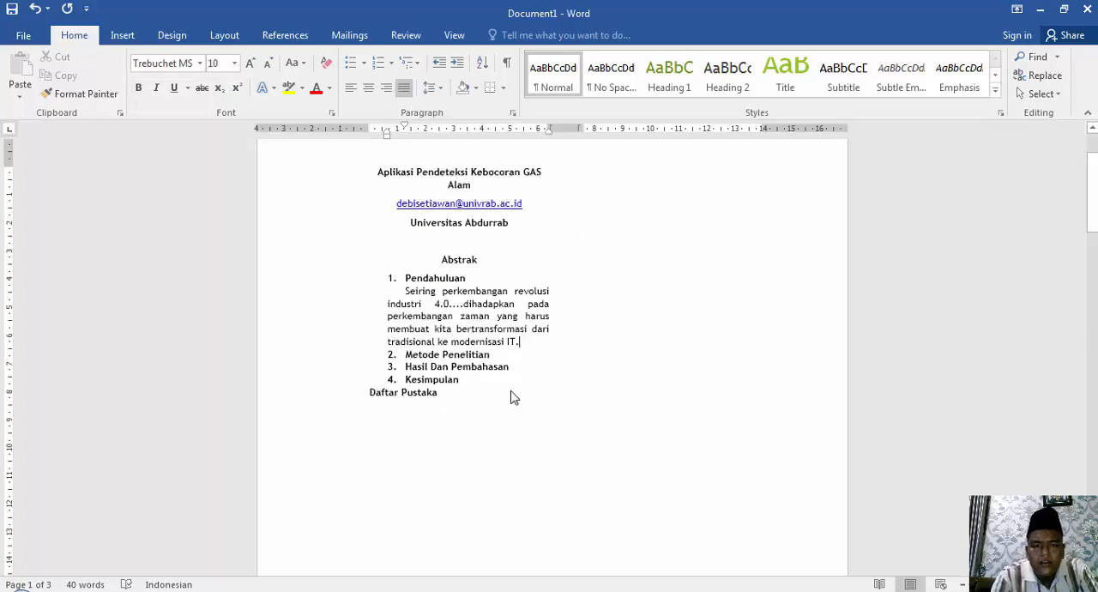
# Add a blank line below the "Pendahuluan" paragraph and set its line spacing to 2,0.
pyautogui.press('Return')
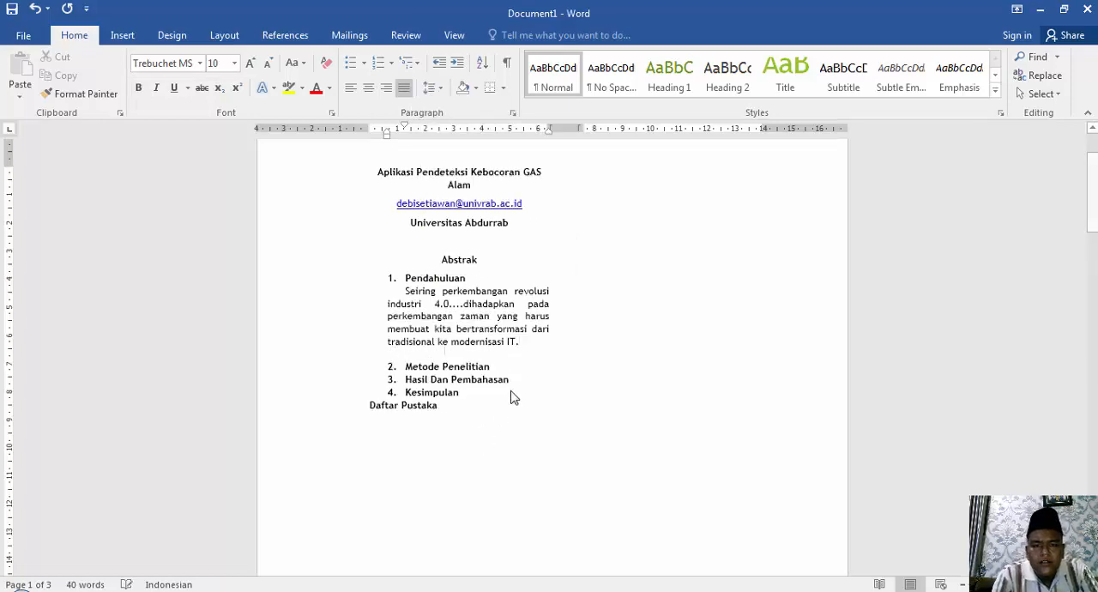
pyautogui.click(429, 90)
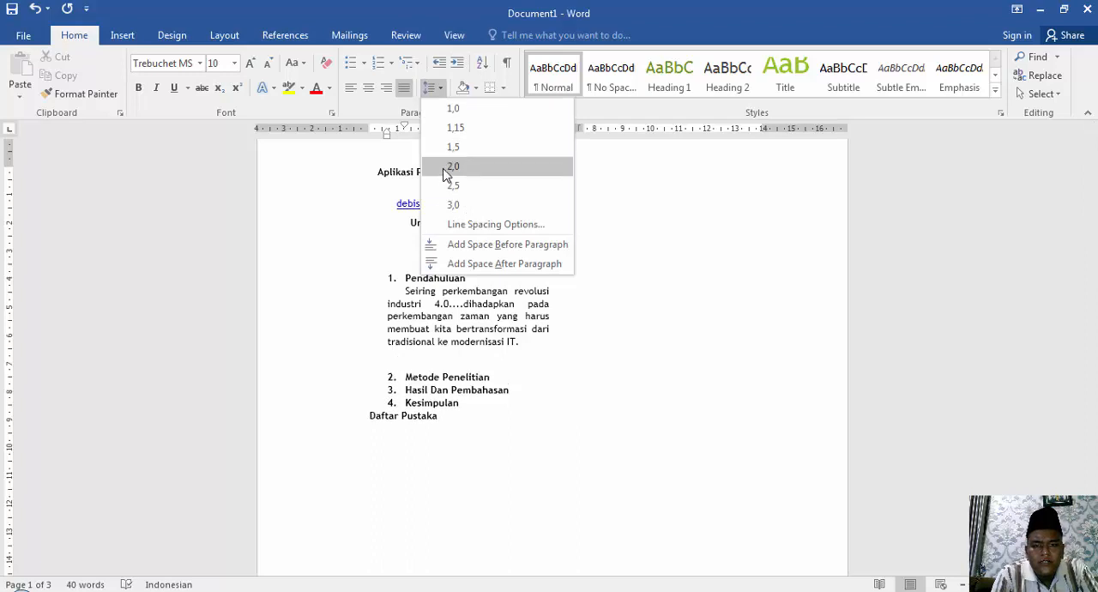
pyautogui.click(446, 169)
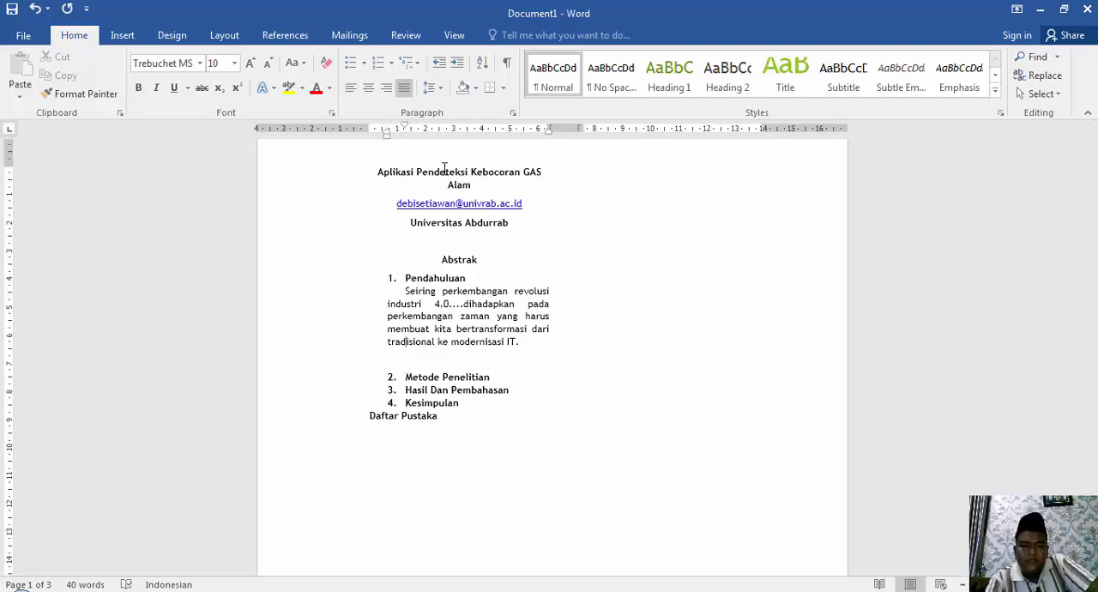
pyautogui.press('Down')
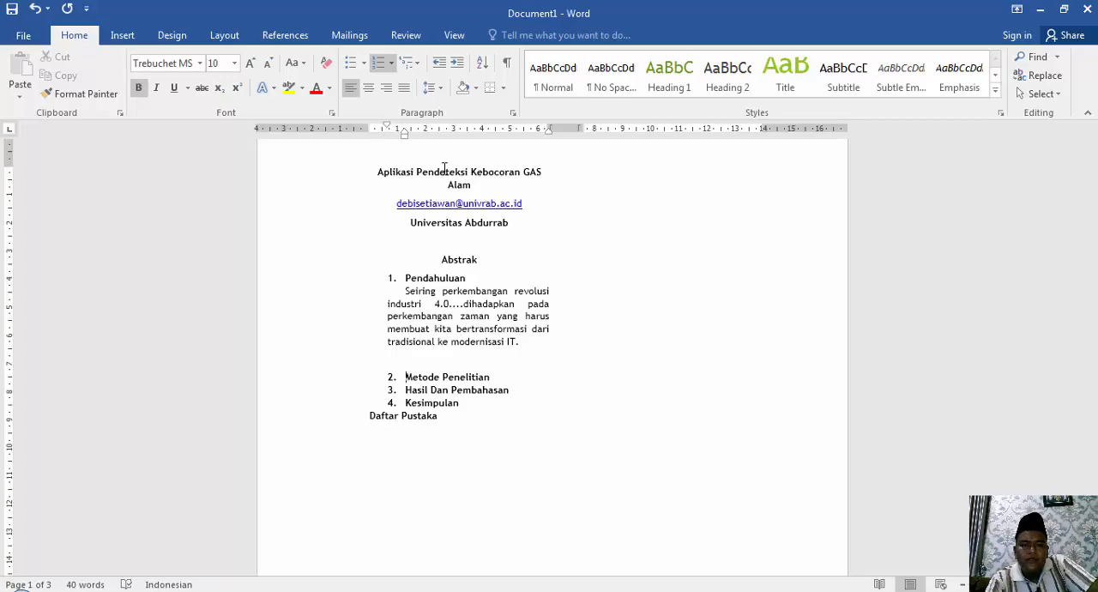
pyautogui.press('Up')
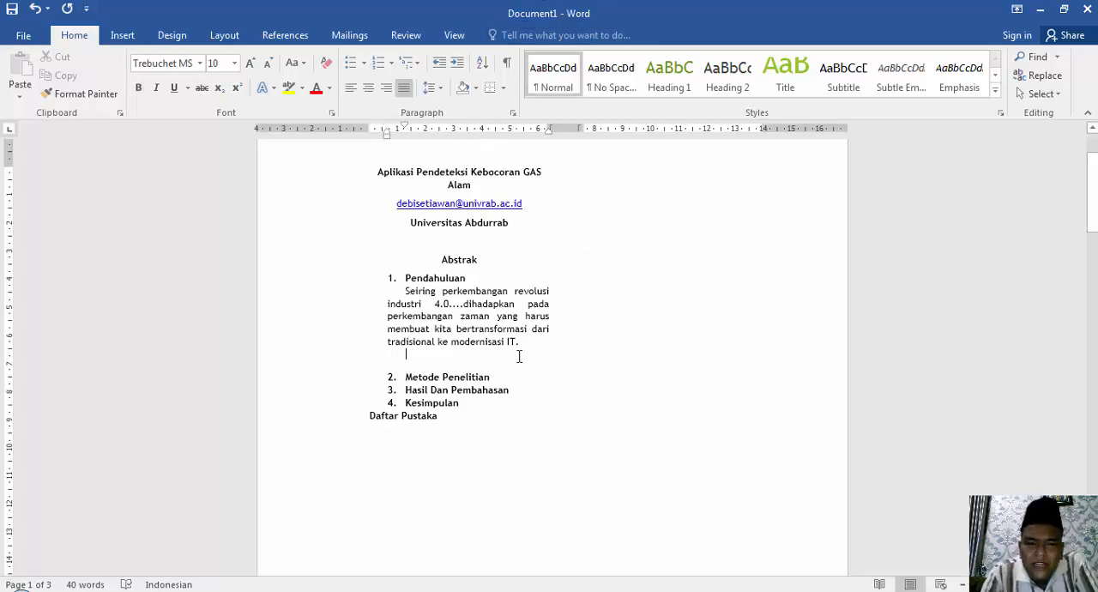
pyautogui.click(432, 88)
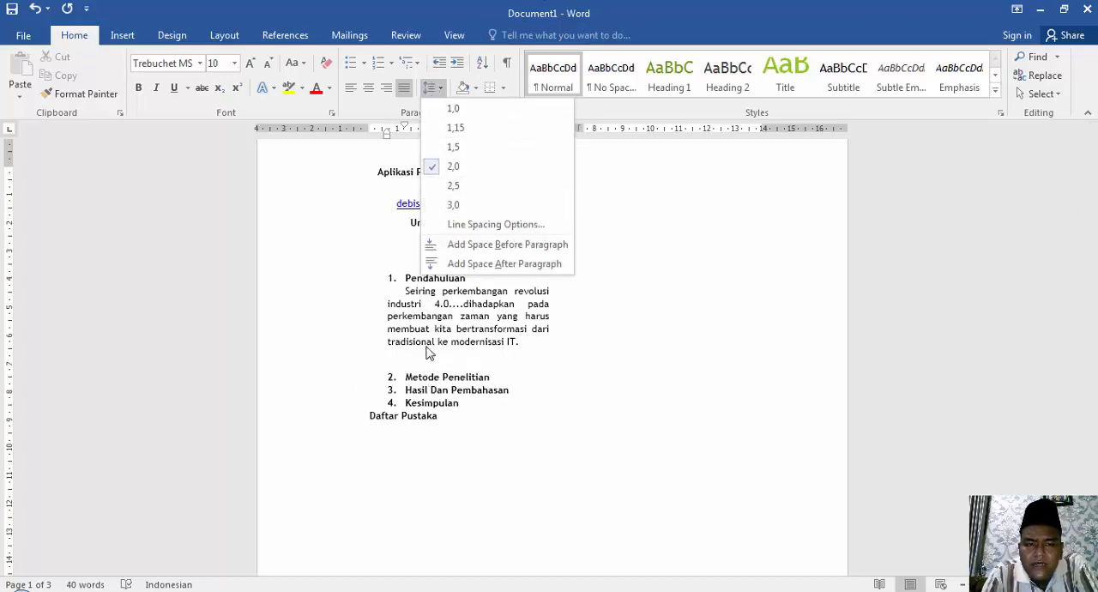
pyautogui.click(527, 343)
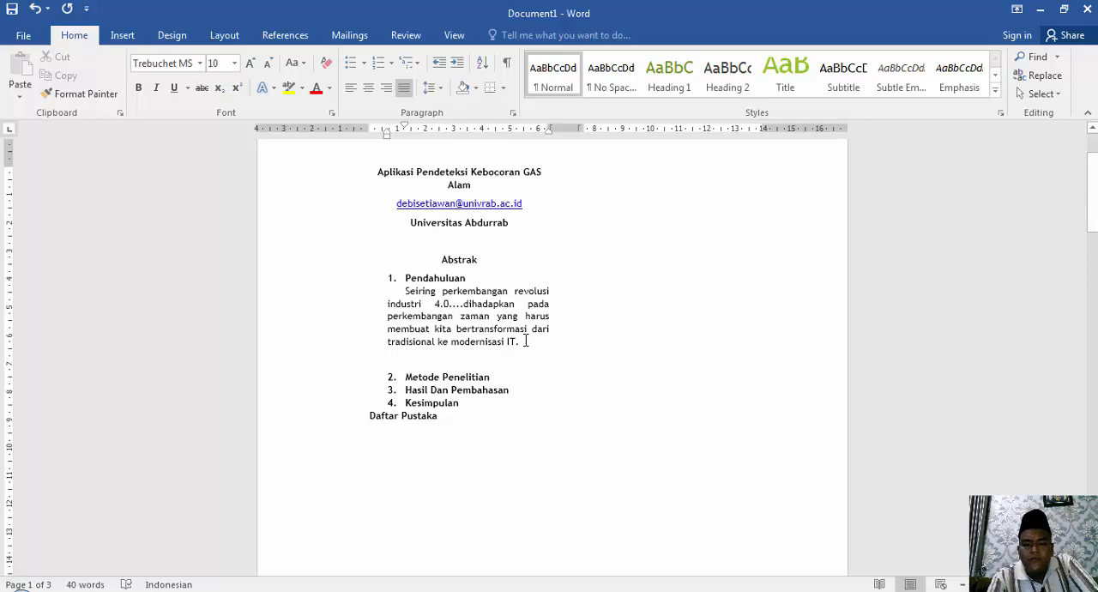
pyautogui.press('Down')
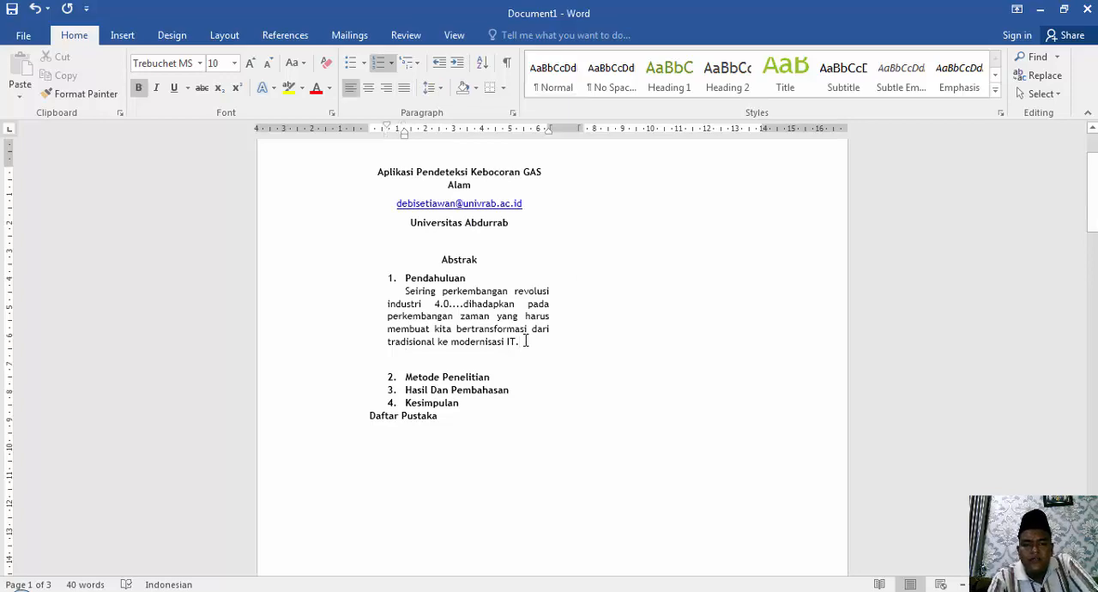
pyautogui.press('Up')
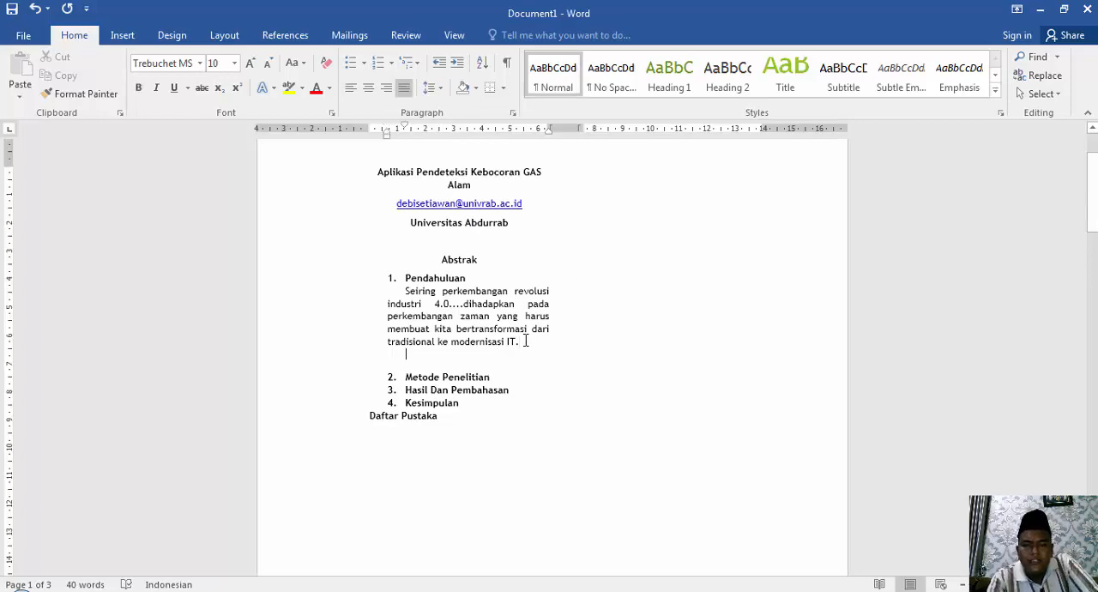
# Insert an unnumbered blank line directly below the "Pendahuluan" heading and set its line spacing to 2,0.
pyautogui.click(477, 277)
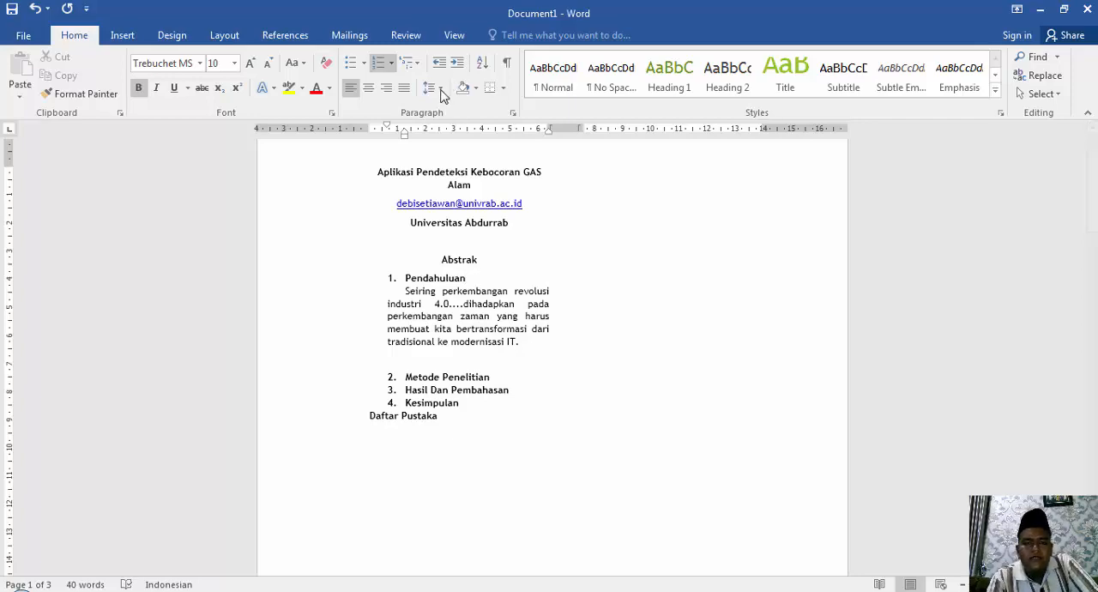
pyautogui.press('Return')
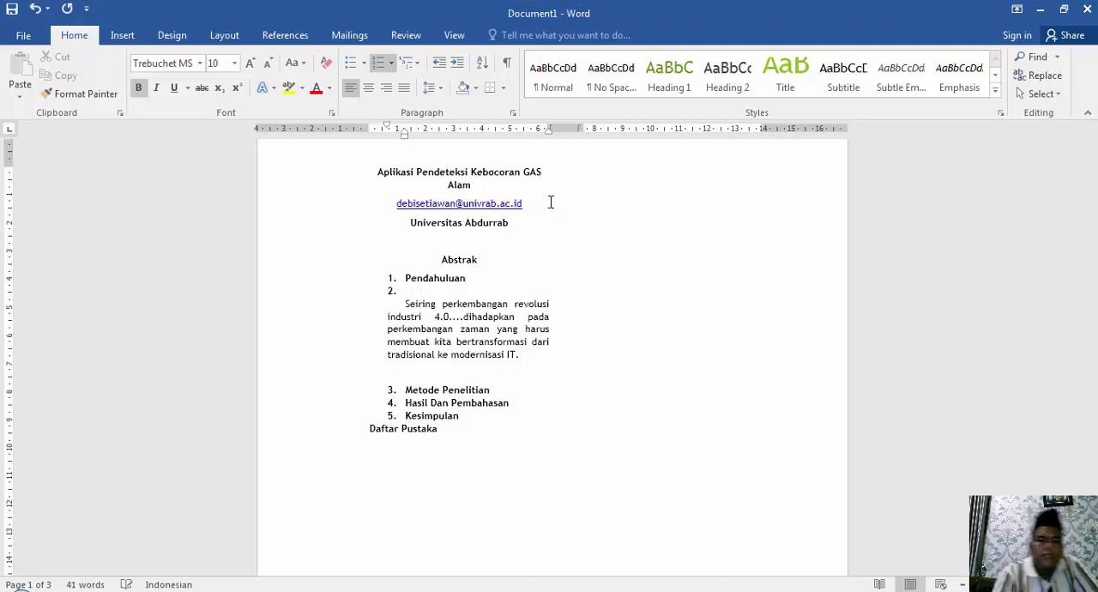
pyautogui.press('BackSpace')
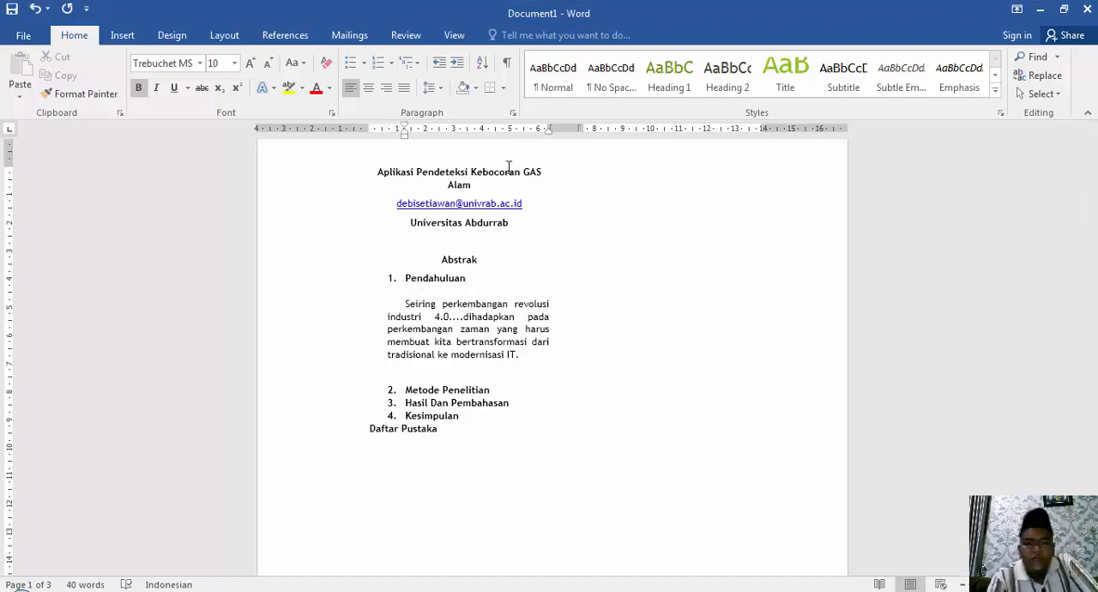
pyautogui.click(431, 89)
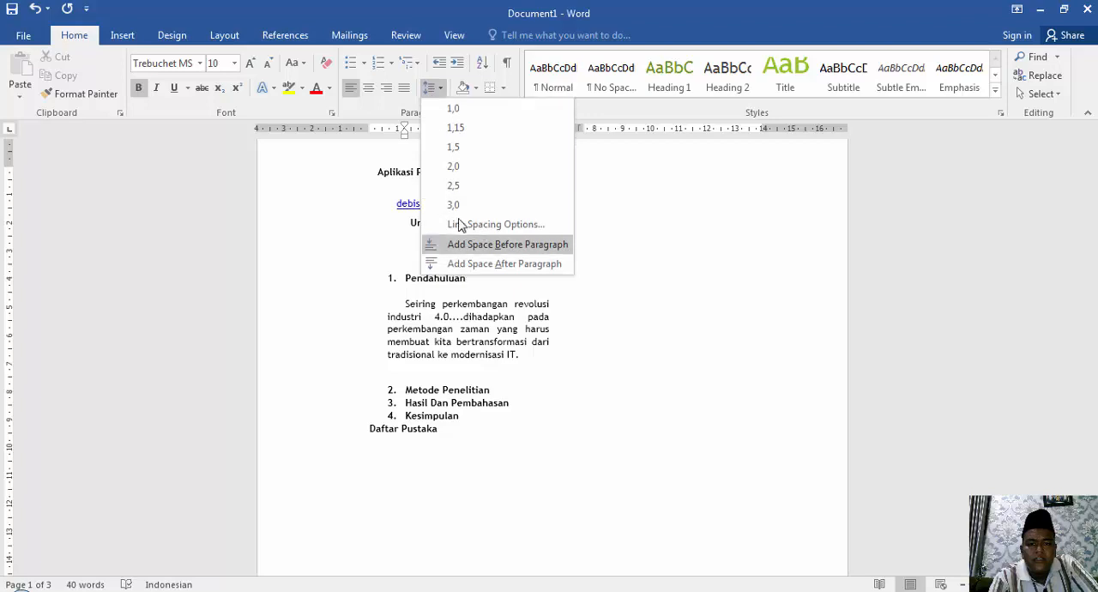
pyautogui.click(458, 167)
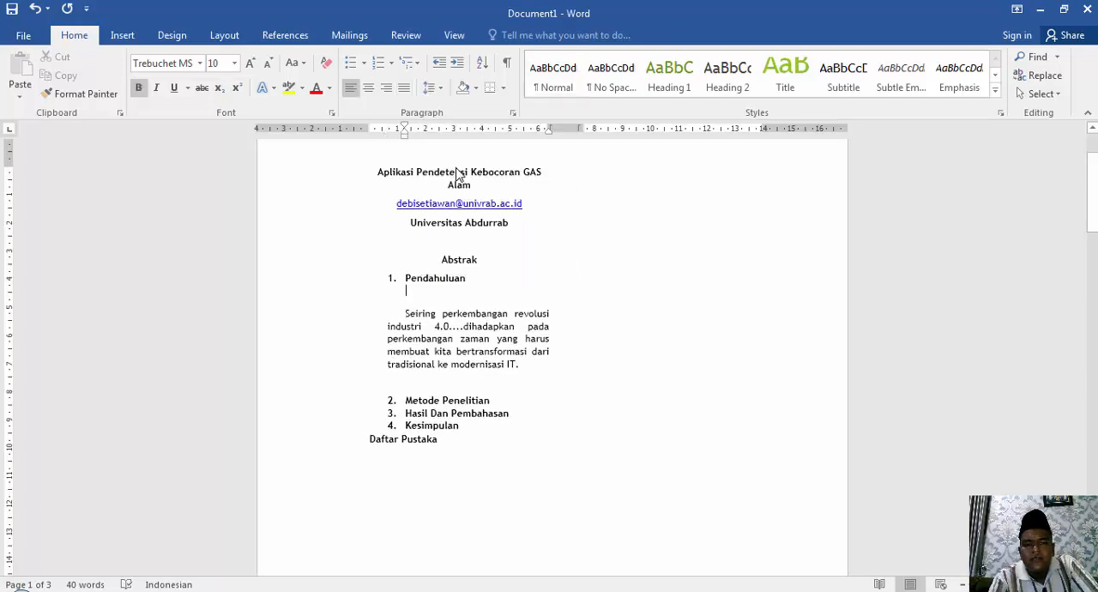
# Delete the blank line between the "Pendahuluan" heading and its paragraph.
pyautogui.press('Down')
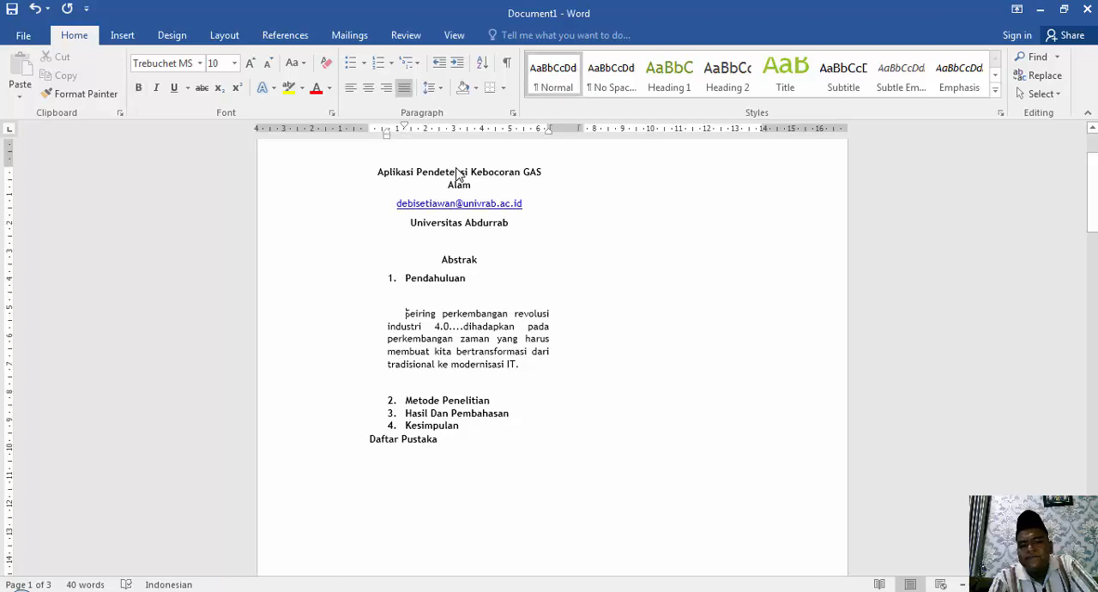
pyautogui.press('Up')
pyautogui.press('Down')
pyautogui.press('Up')
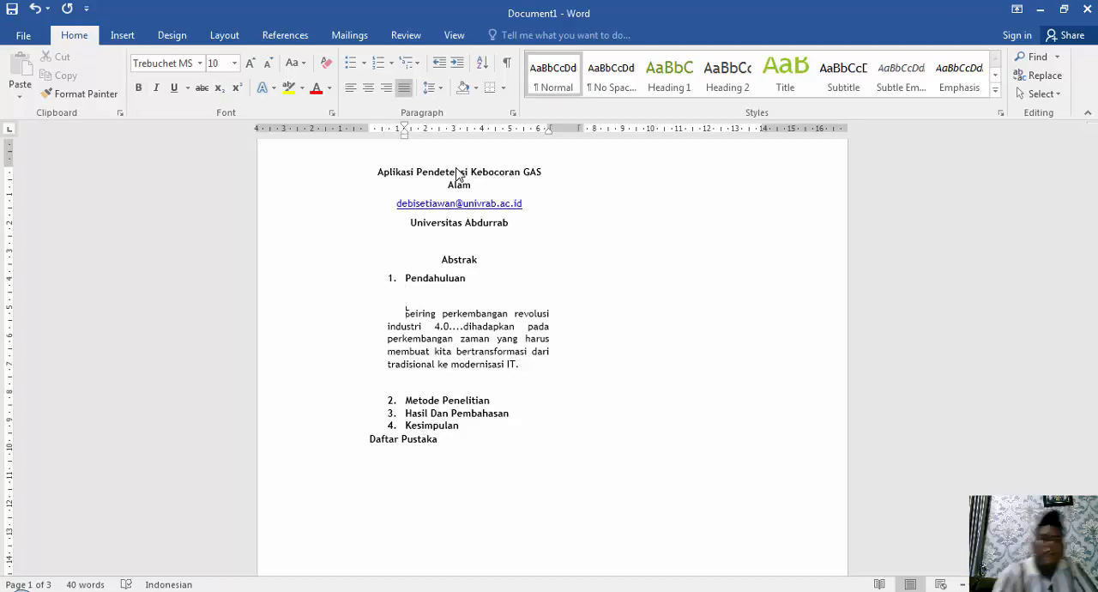
pyautogui.press('BackSpace')
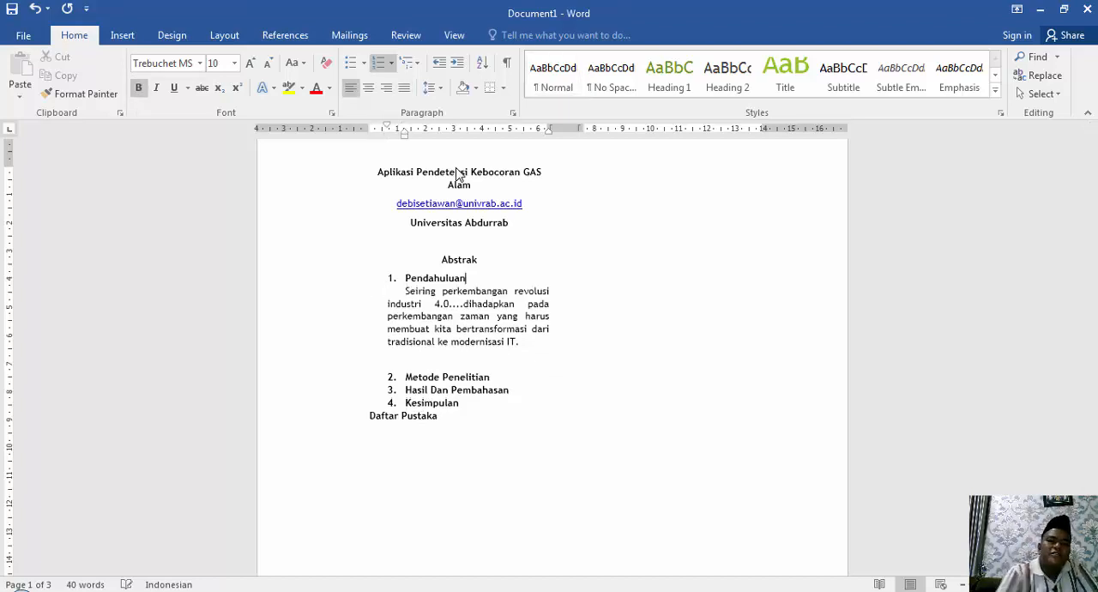
# Set the line spacing of the "Pendahuluan" heading to 2,0.
pyautogui.click(439, 88)
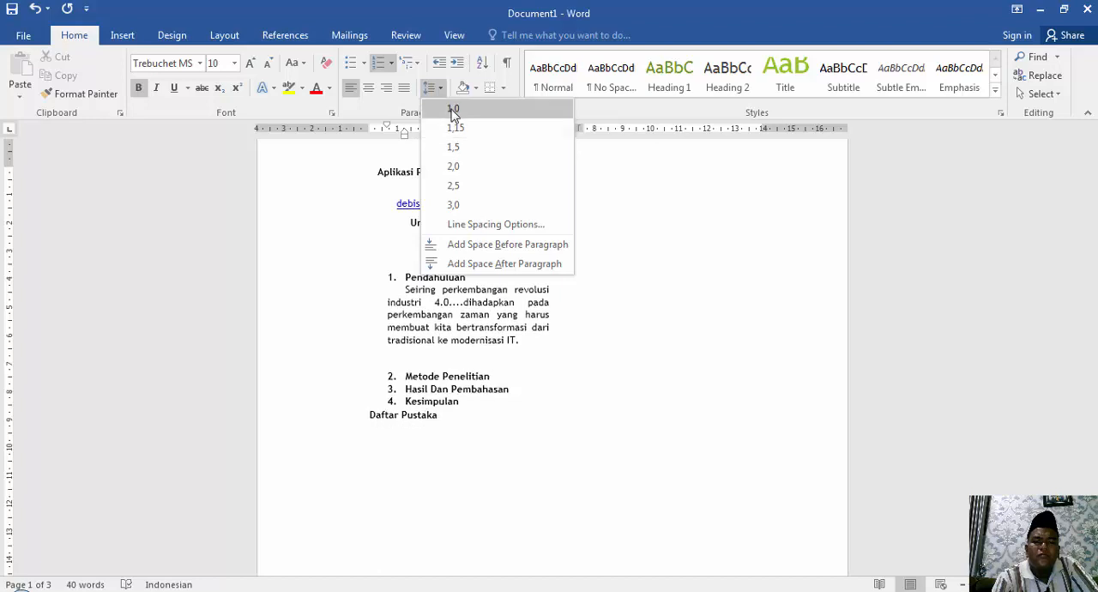
pyautogui.click(455, 167)
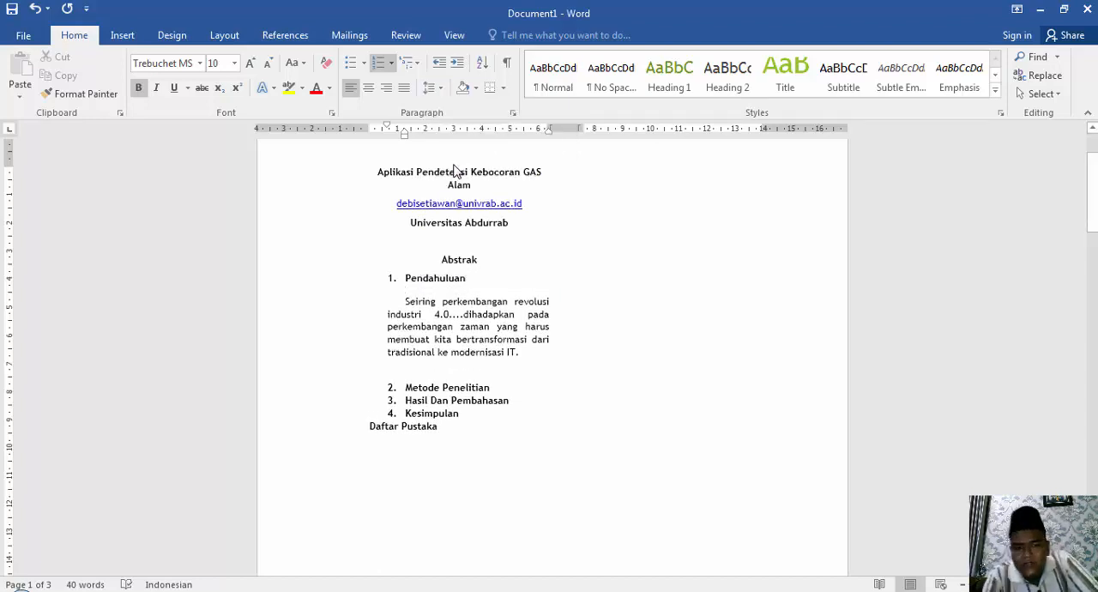
# Delete the blank line above the "Metode Penelitian" heading.
pyautogui.press('Down')
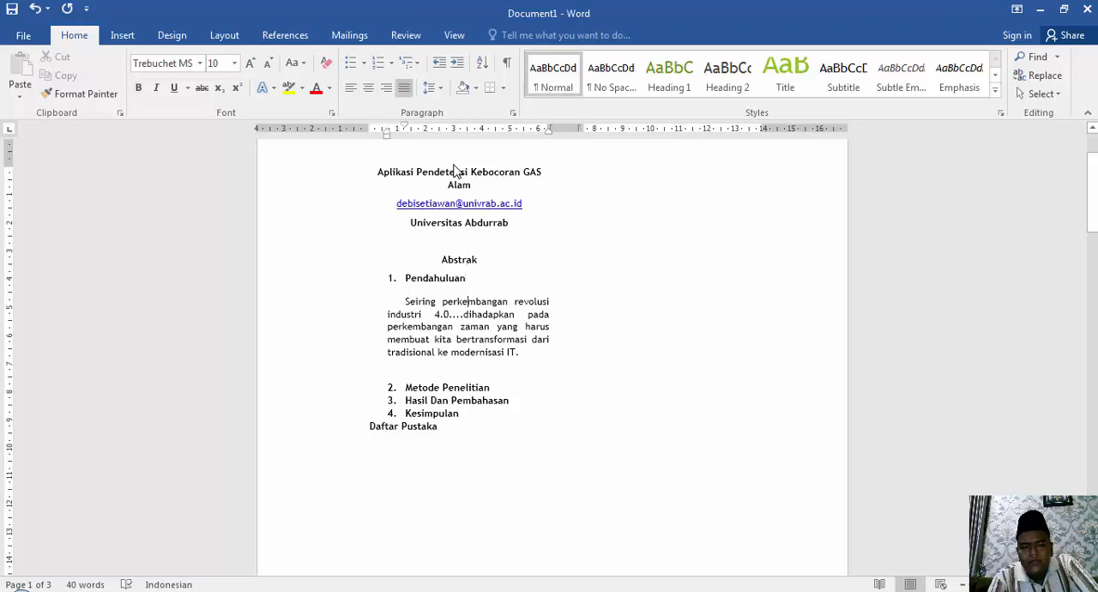
pyautogui.press('Down')
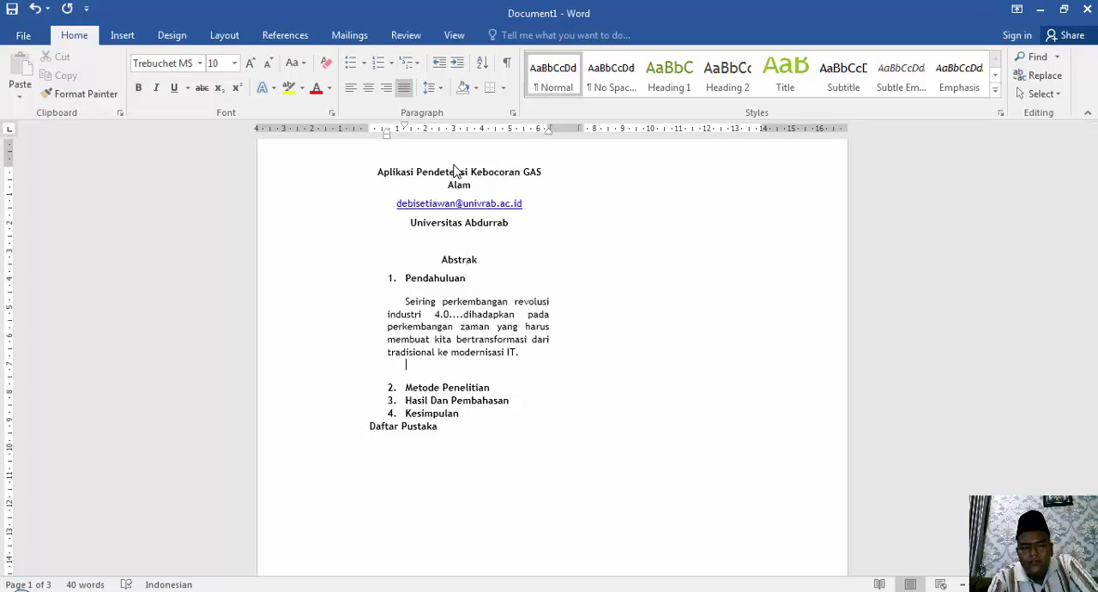
pyautogui.press('BackSpace')
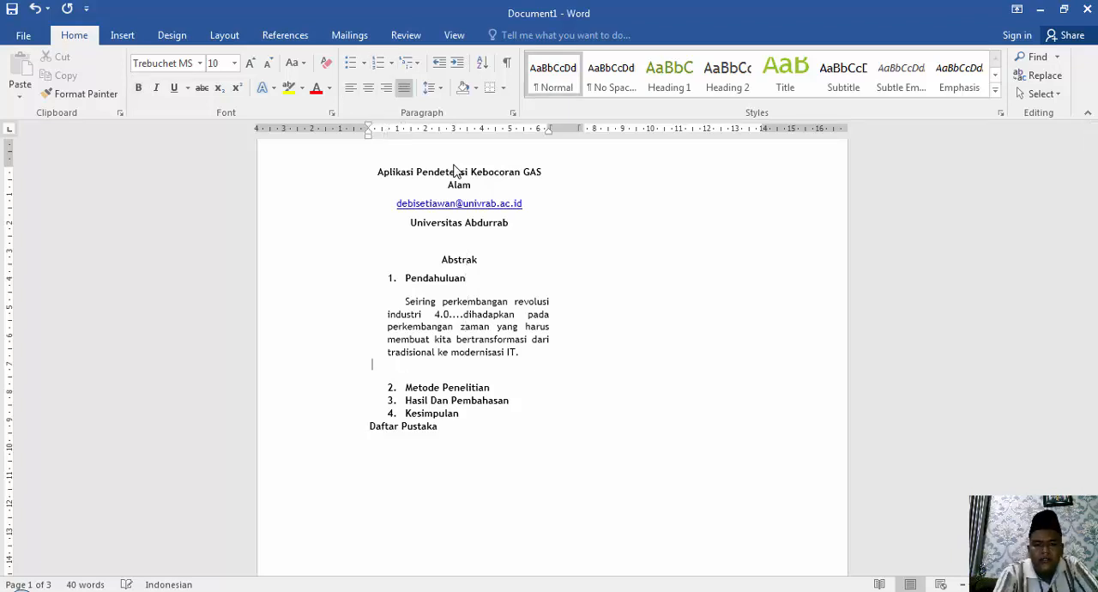
pyautogui.press('BackSpace')
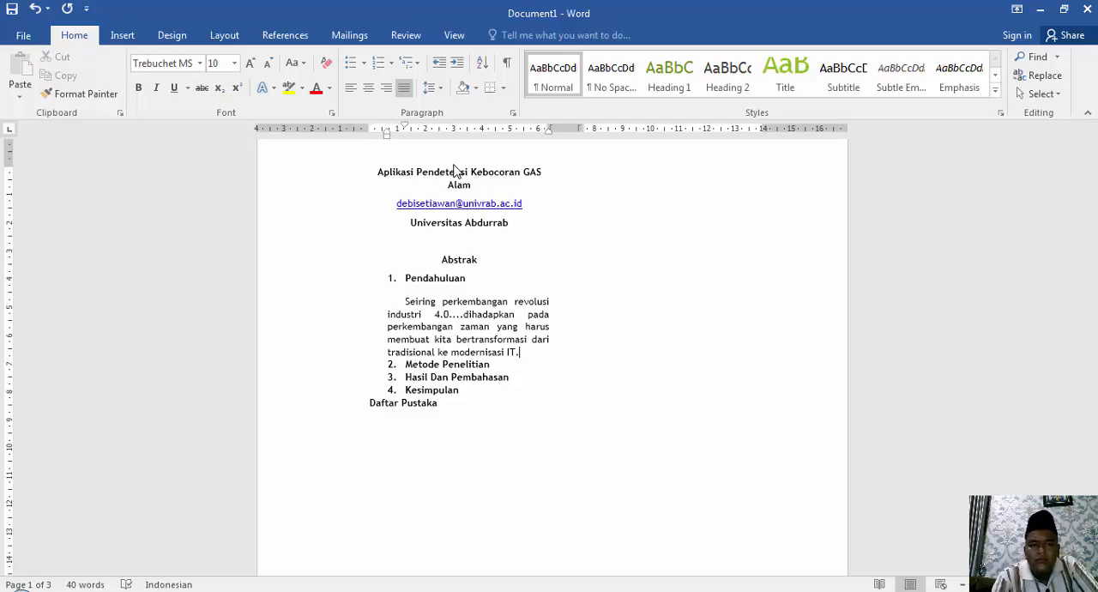
# Preview 2,0 line spacing on the "Pendahuluan" paragraph without applying it, and add a blank line between it and "Metode Penelitian".
pyautogui.click(429, 88)
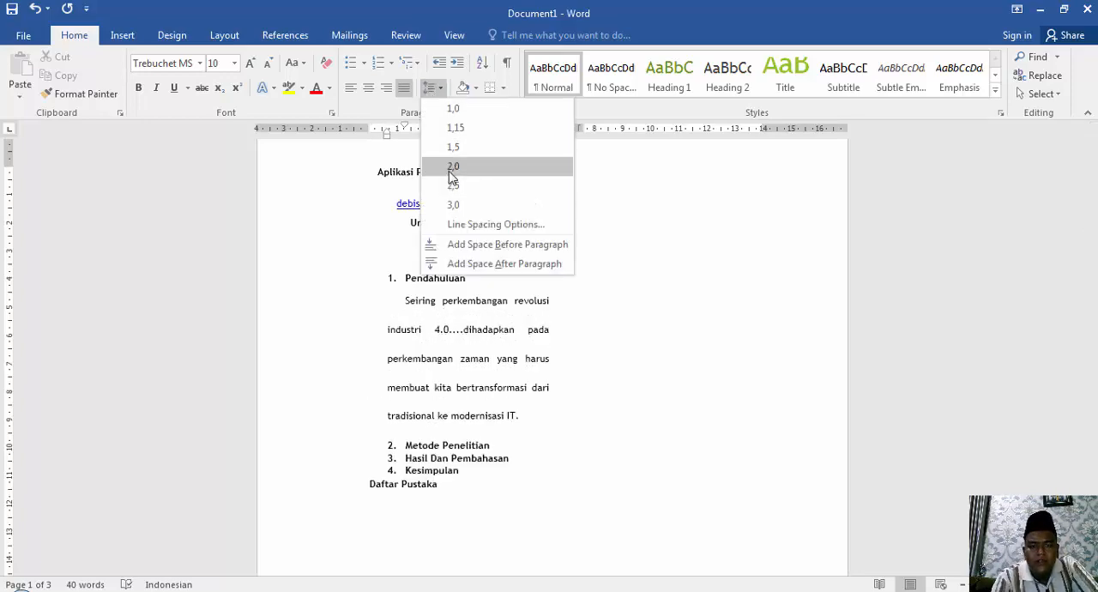
pyautogui.click(530, 397)
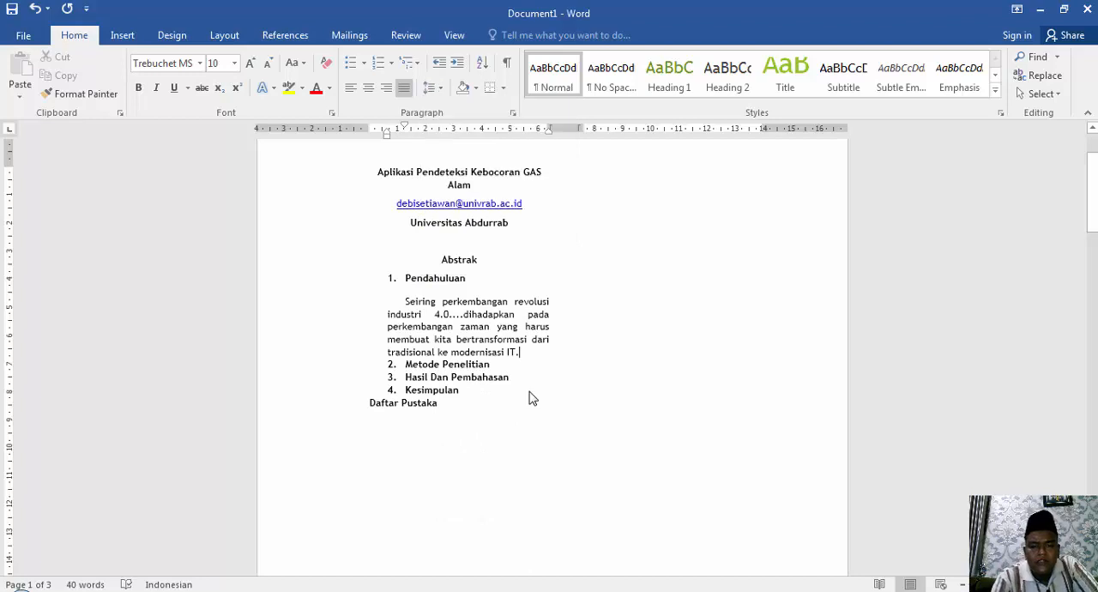
pyautogui.press('Return')
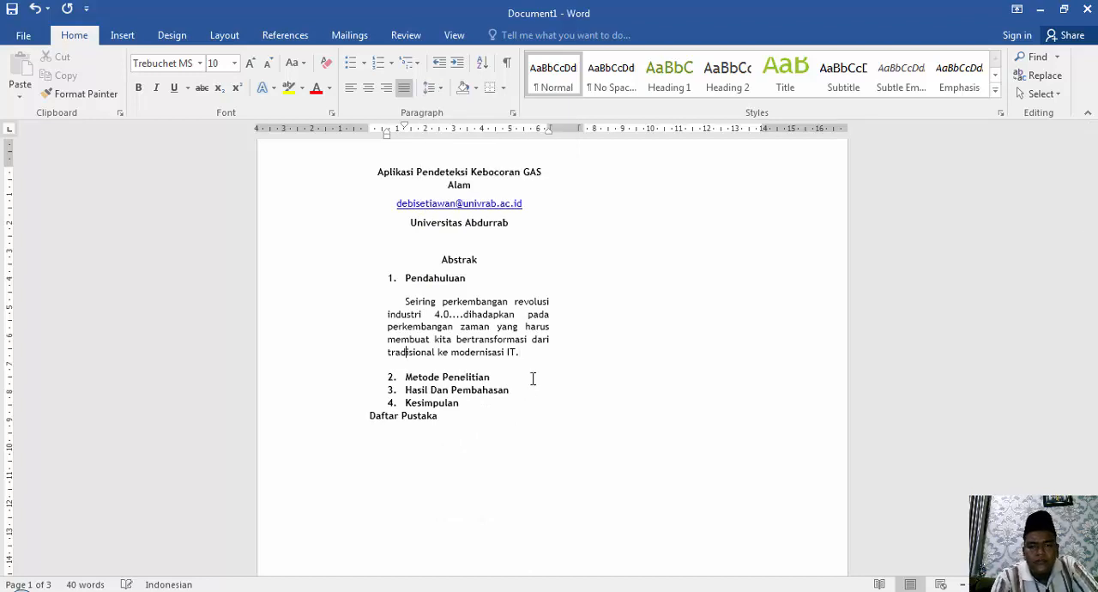
pyautogui.press('Down')
pyautogui.press('Up')
pyautogui.press('Up')
pyautogui.press('Up')
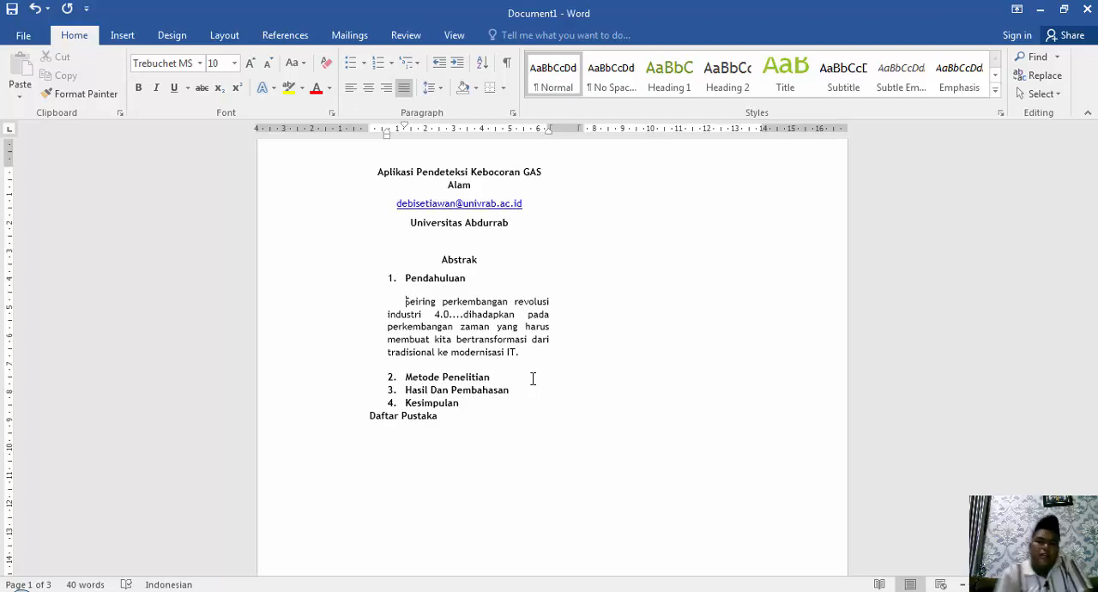
# Try 2,0 line spacing on the whole paragraph under "Pendahuluan" and settle on 1,5.
pyautogui.click(433, 89)
pyautogui.click(403, 302)
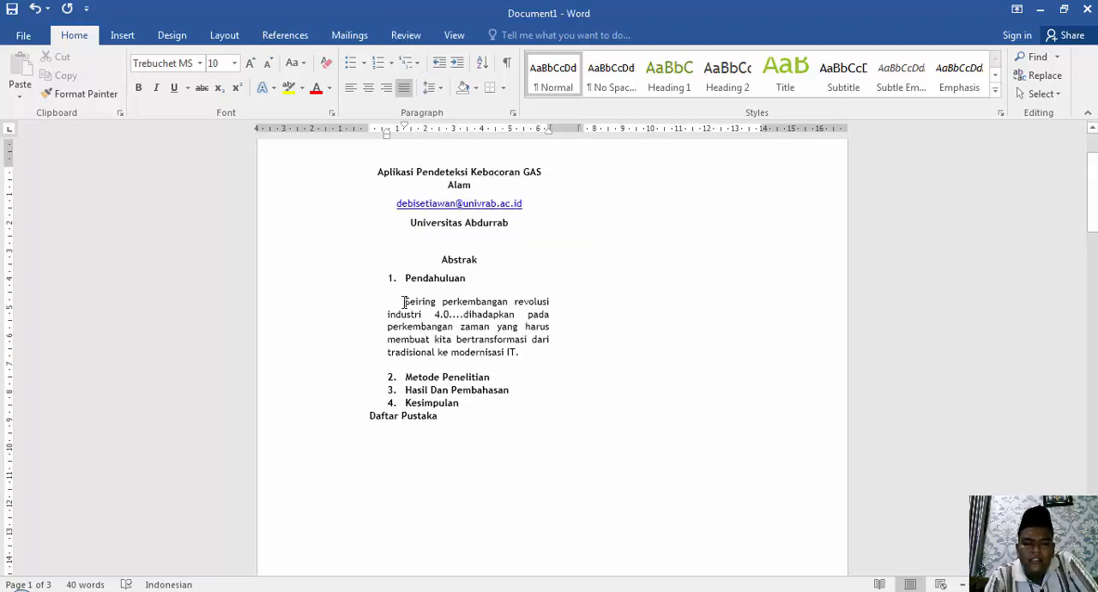
pyautogui.moveTo(445, 304); pyautogui.dragTo(579, 348)
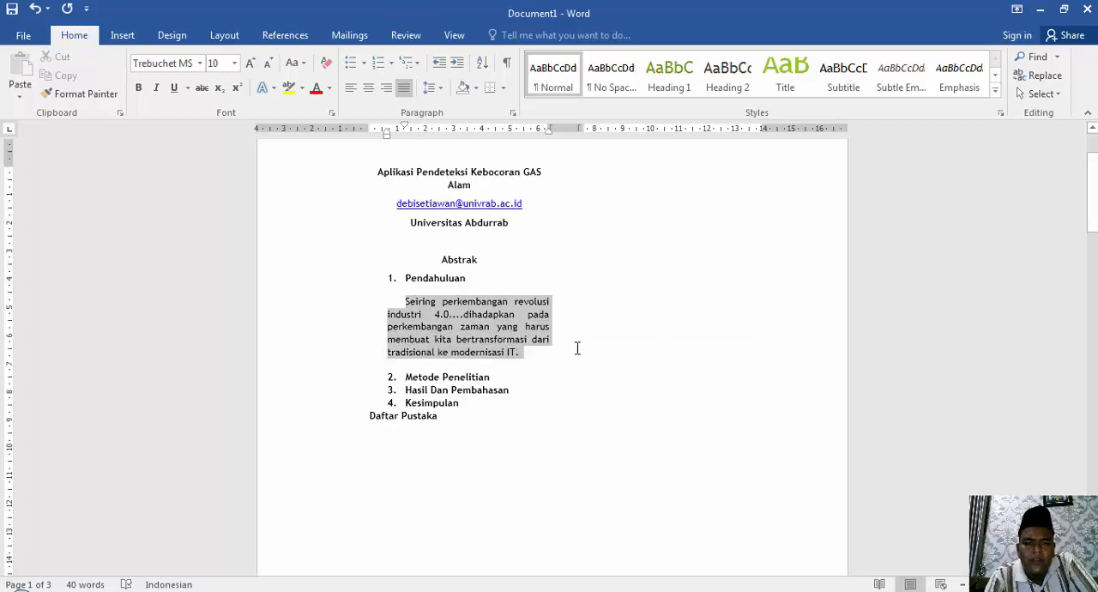
pyautogui.click(429, 88)
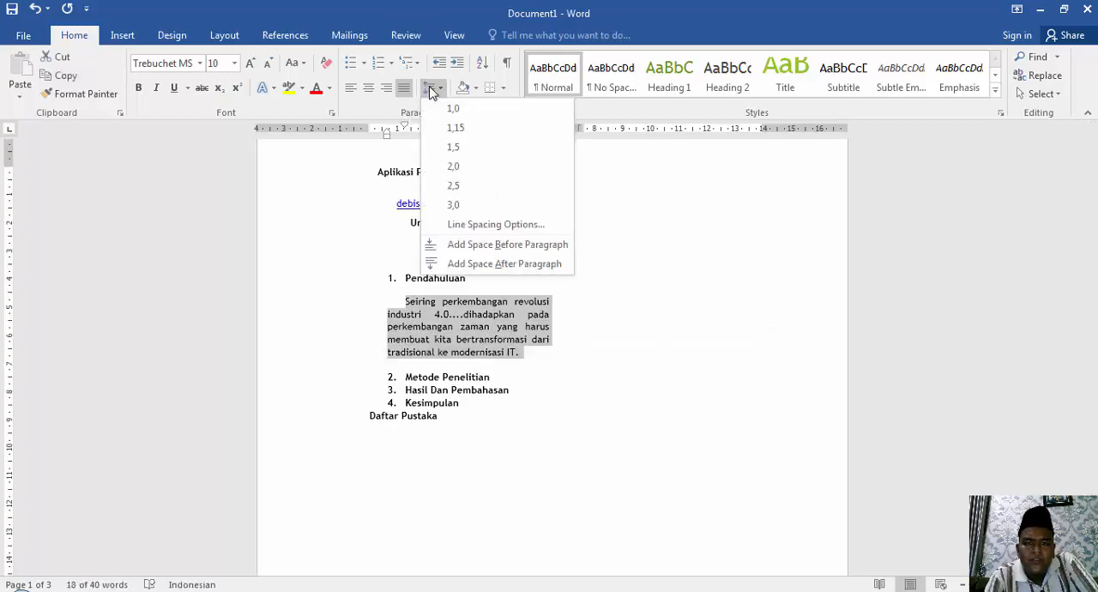
pyautogui.click(451, 167)
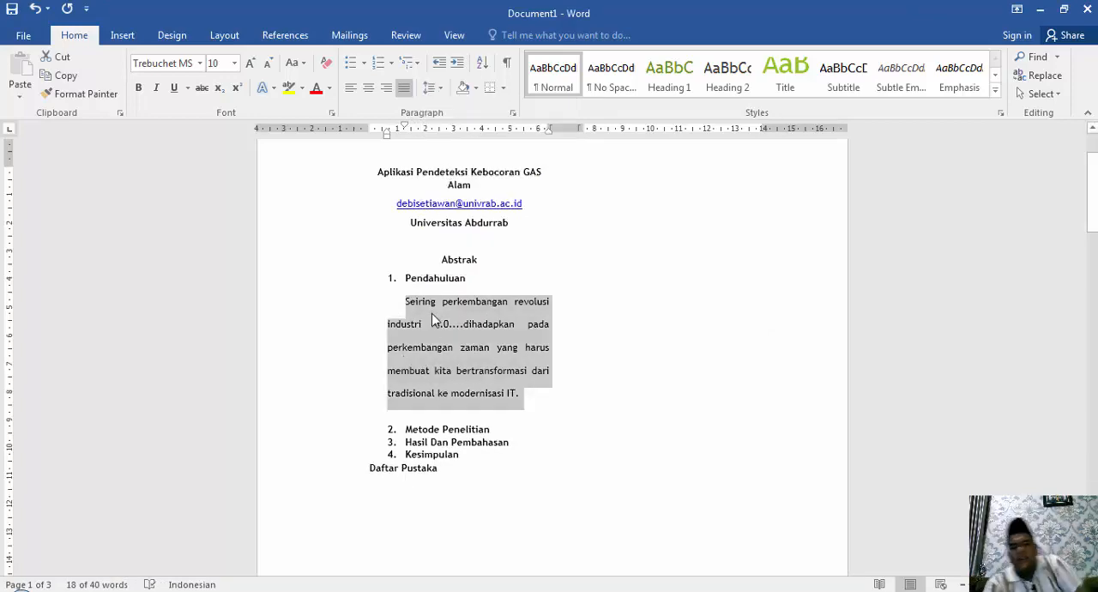
pyautogui.click(430, 87)
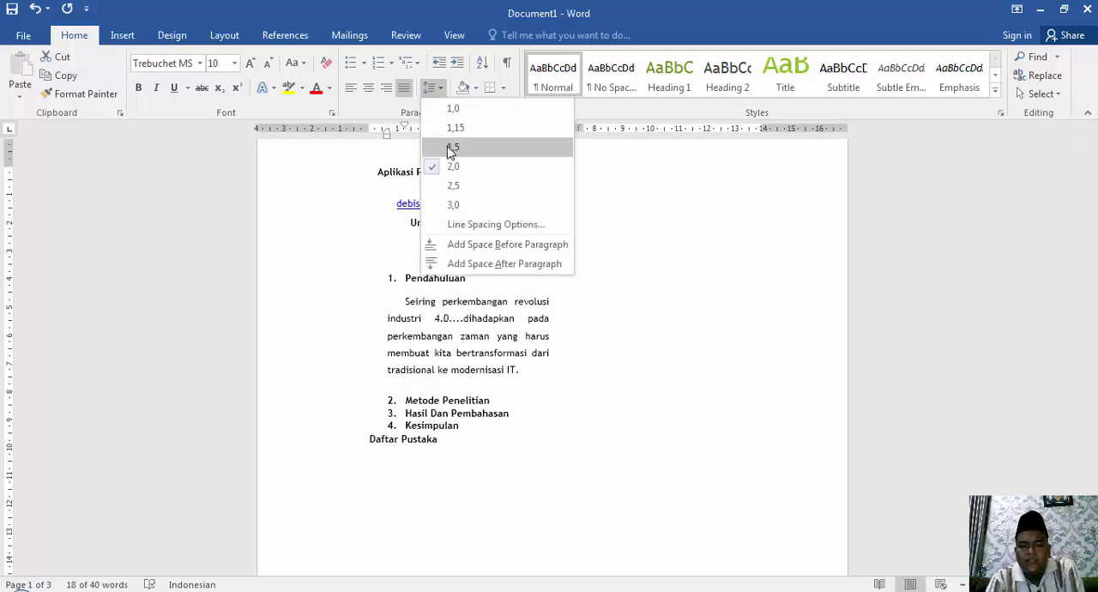
pyautogui.click(453, 146)
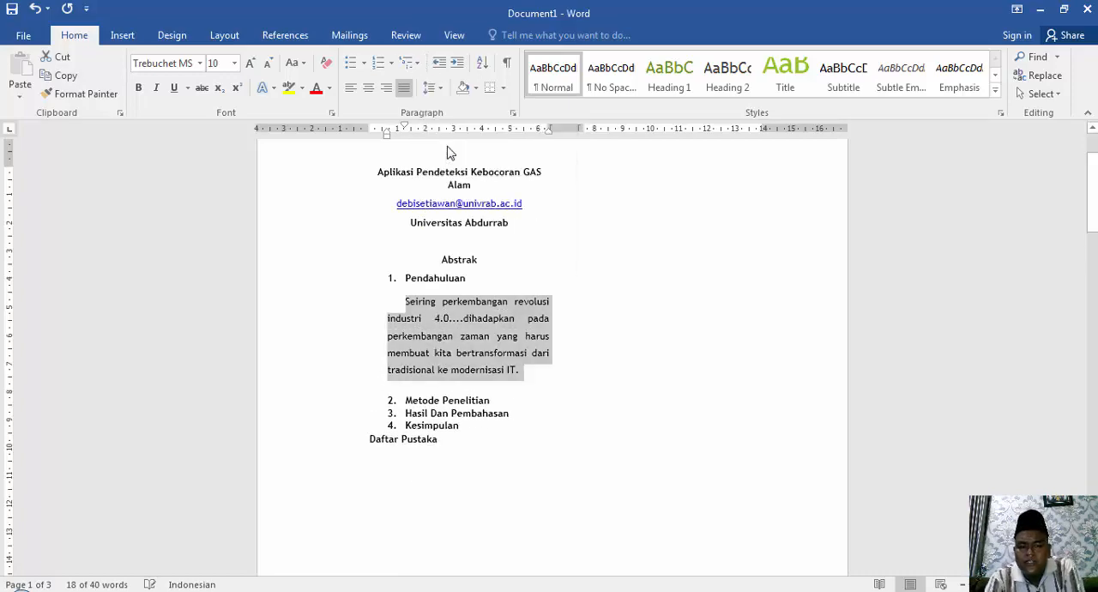
pyautogui.click(468, 397)
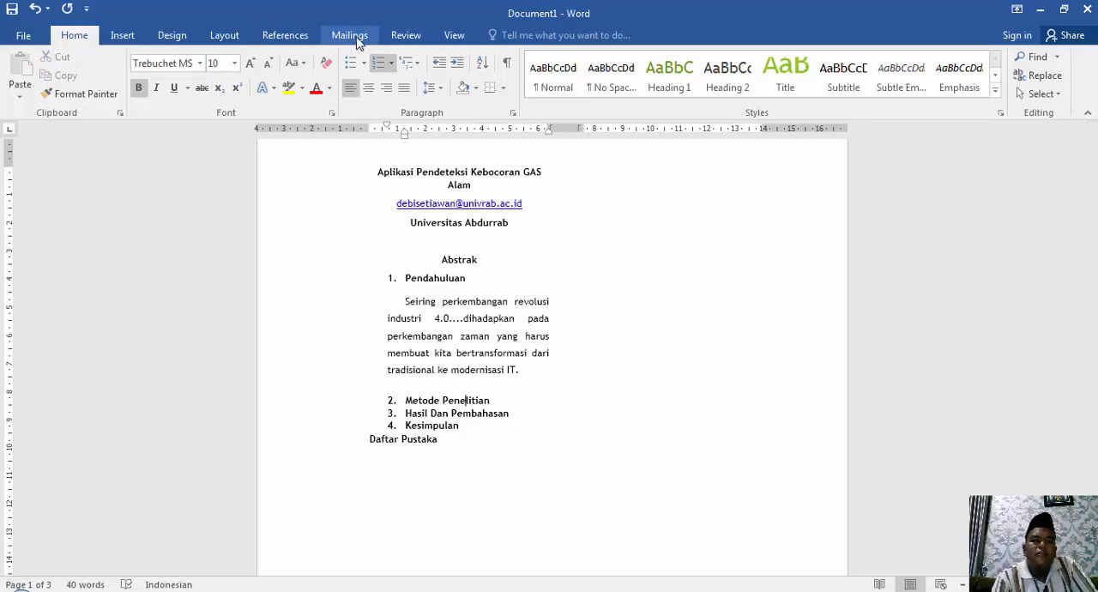
# Display the page layout commands and the references commands.
pyautogui.click(228, 40)
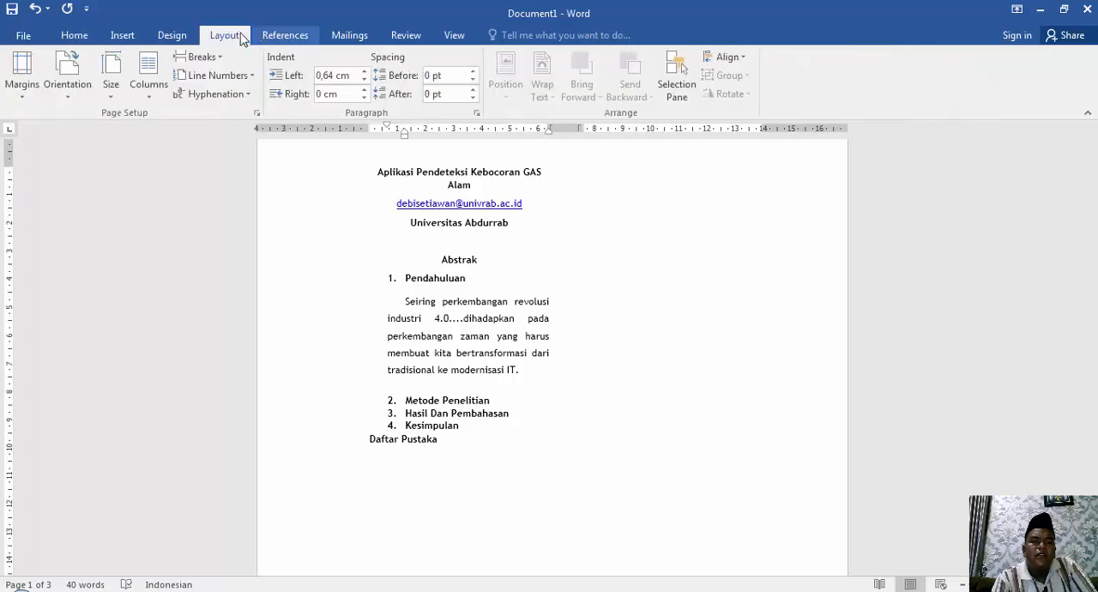
pyautogui.click(298, 41)
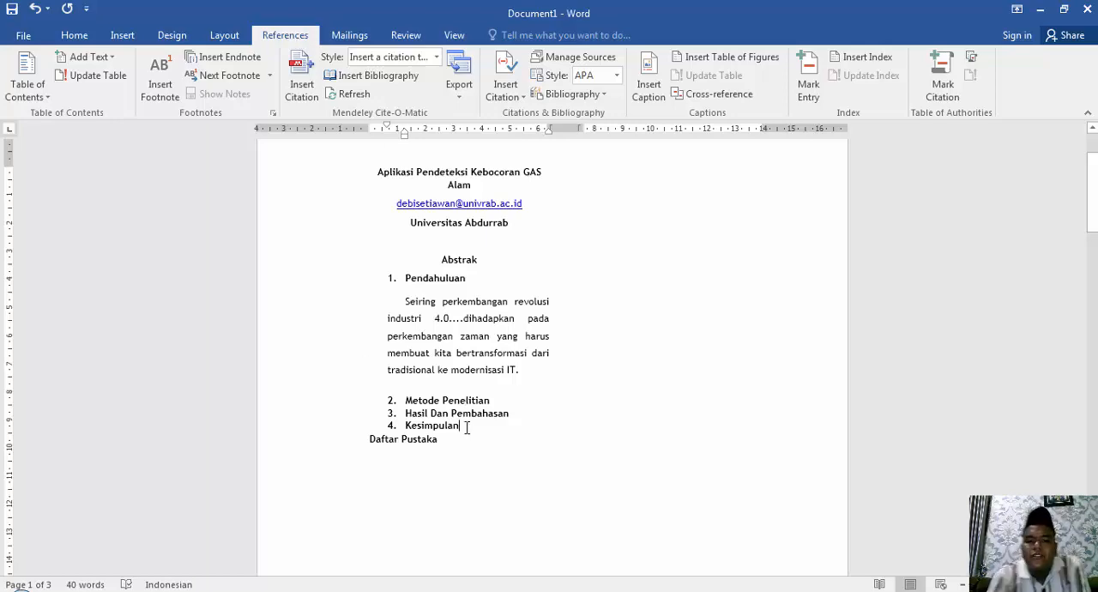
# Add an unnumbered blank line below "Kesimpulan" and a new line below "Daftar Pustaka".
pyautogui.press('Return')
pyautogui.press('BackSpace')
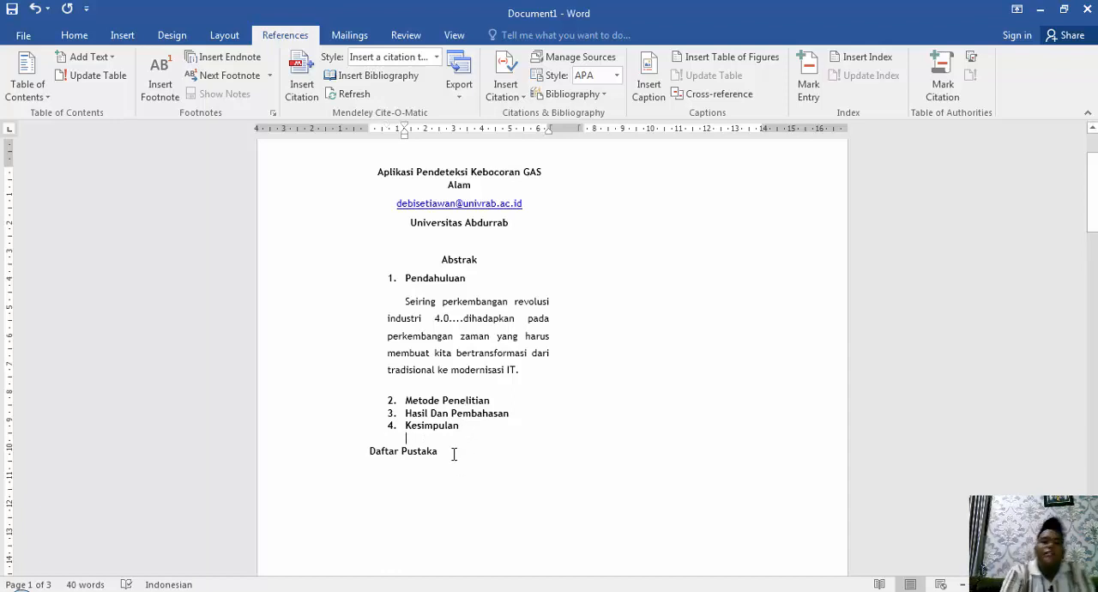
pyautogui.click(454, 453)
pyautogui.press('Return')
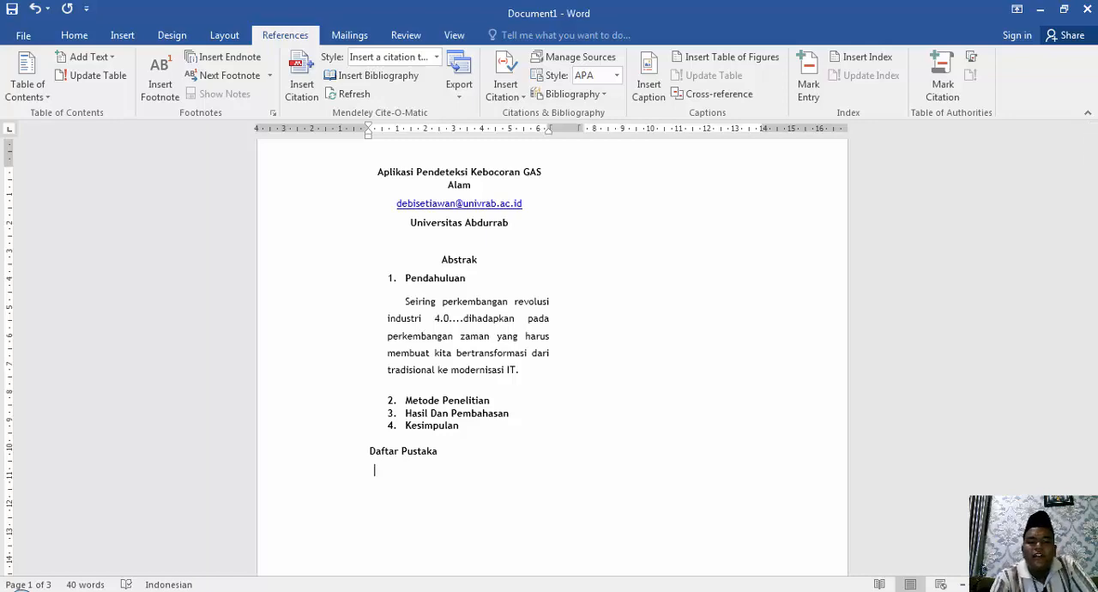
pyautogui.click(335, 590)
pyautogui.click(334, 591)
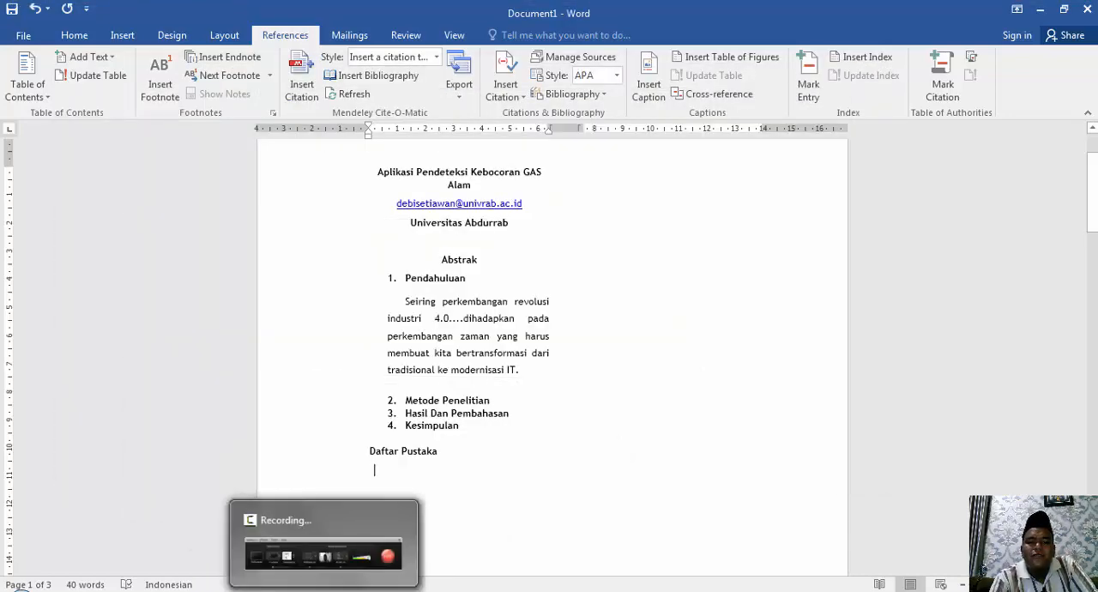
pyautogui.click(326, 590)
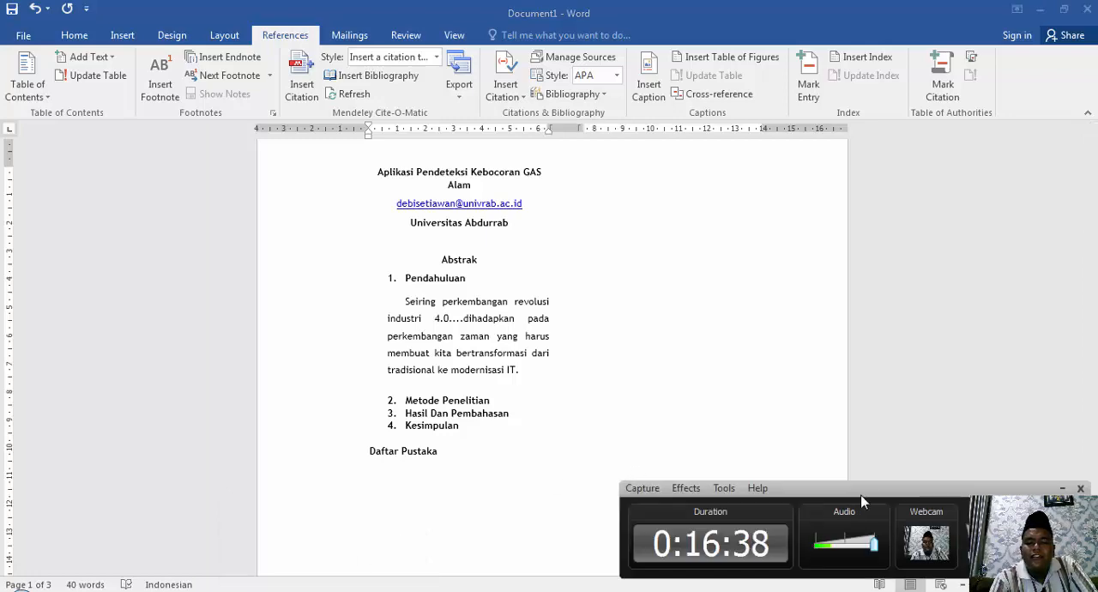